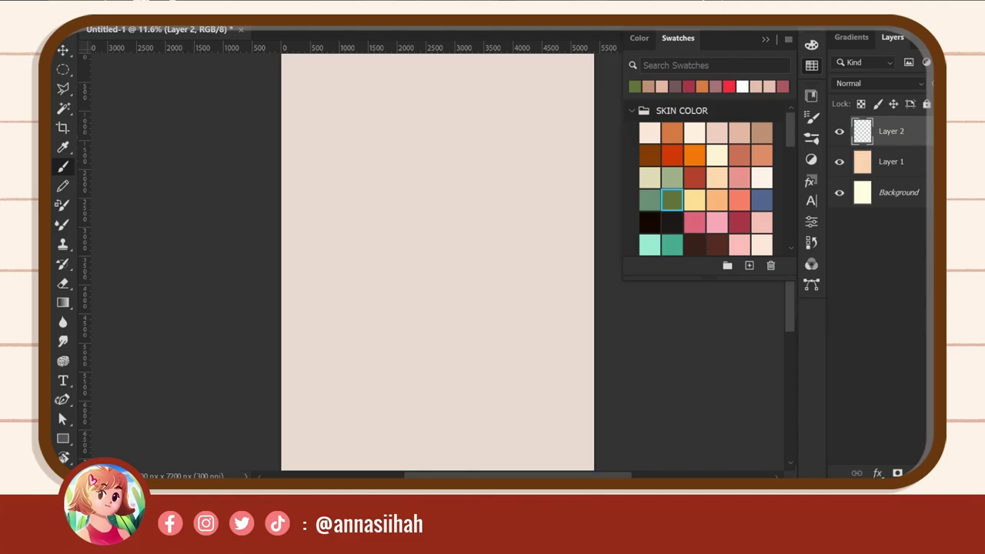
- Pick the tan skin swatch, paint test strokes on Layer 2 and clear them with a lasso selection
{"action": "left_click_drag", "start_coordinate": [403, 233], "coordinate": [395, 285]}
{"action": "left_click", "coordinate": [761, 132]}
{"action": "left_click_drag", "start_coordinate": [415, 146], "coordinate": [393, 281]}
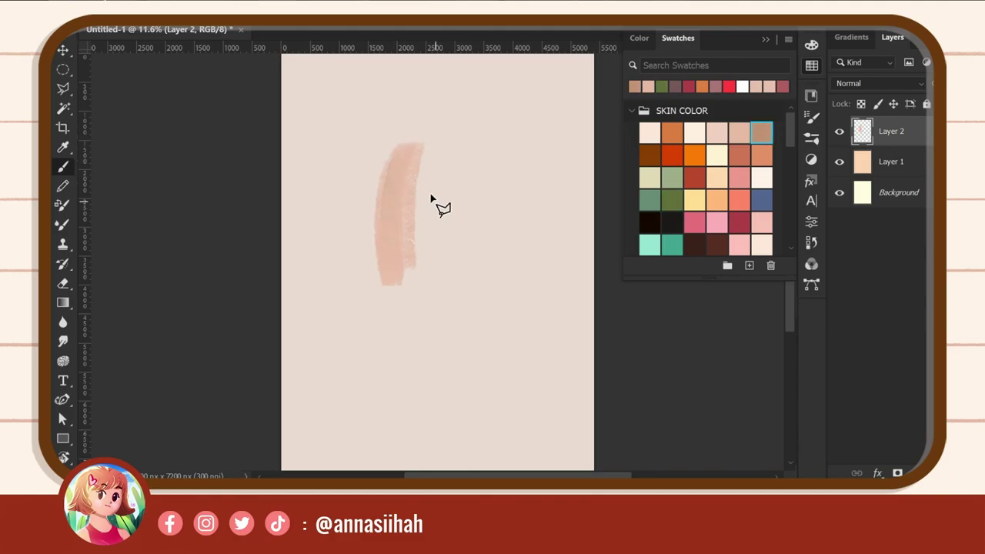
{"action": "key", "text": "l"}
{"action": "left_click_drag", "start_coordinate": [374, 183], "coordinate": [389, 129]}
{"action": "key", "text": "Delete"}
{"action": "key", "text": "ctrl+d"}
- Block in the head and neck silhouette in tan on Layer 2 with a large textured brush
{"action": "key", "text": "b"}
{"action": "mouse_move", "coordinate": [378, 216]}
{"action": "left_mouse_down"}
{"action": "mouse_move", "coordinate": [393, 263]}
{"action": "mouse_move", "coordinate": [498, 242]}
{"action": "mouse_move", "coordinate": [389, 290]}
{"action": "mouse_move", "coordinate": [473, 267]}
{"action": "mouse_move", "coordinate": [478, 185]}
{"action": "mouse_move", "coordinate": [495, 217]}
{"action": "mouse_move", "coordinate": [494, 171]}
{"action": "left_mouse_up"}
{"action": "right_click", "coordinate": [477, 185]}
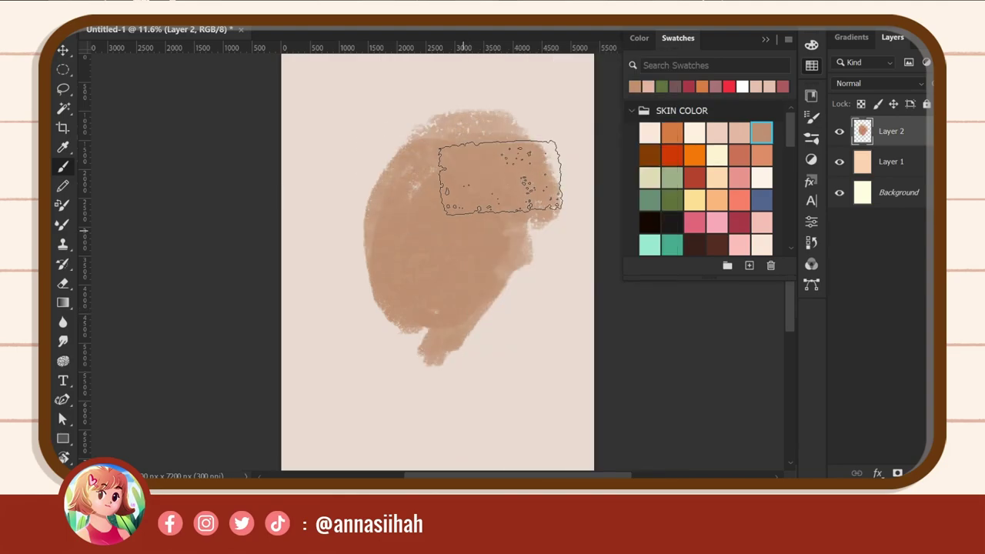
{"action": "left_click", "coordinate": [811, 116]}
{"action": "left_click_drag", "start_coordinate": [711, 108], "coordinate": [716, 108]}
{"action": "mouse_move", "coordinate": [462, 154]}
{"action": "left_mouse_down"}
{"action": "mouse_move", "coordinate": [550, 275]}
{"action": "mouse_move", "coordinate": [493, 323]}
{"action": "mouse_move", "coordinate": [471, 319]}
{"action": "mouse_move", "coordinate": [400, 361]}
{"action": "mouse_move", "coordinate": [505, 369]}
{"action": "mouse_move", "coordinate": [627, 457]}
{"action": "left_mouse_up"}
{"action": "right_click", "coordinate": [470, 239]}
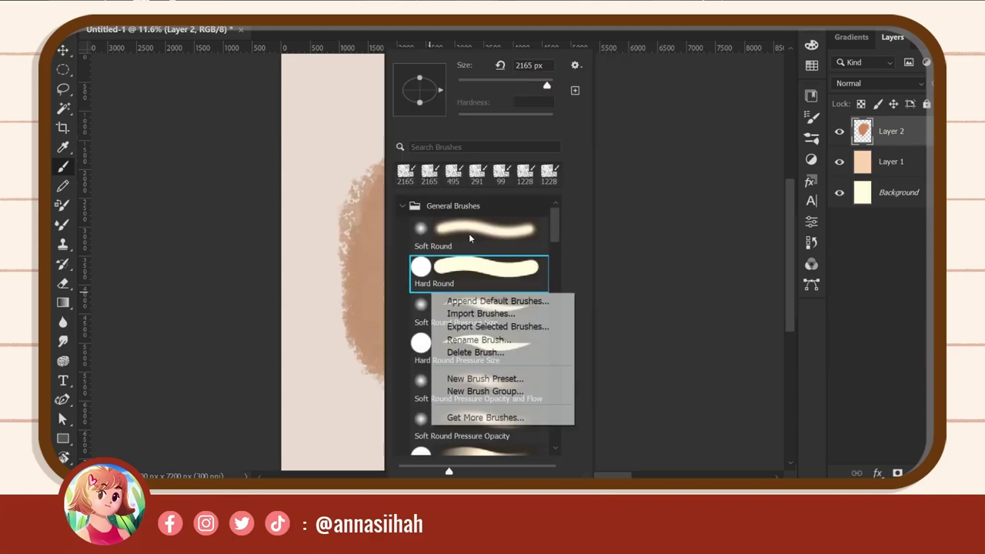
{"action": "double_click", "coordinate": [469, 239]}
{"action": "mouse_move", "coordinate": [400, 138]}
{"action": "left_mouse_down"}
{"action": "mouse_move", "coordinate": [353, 290]}
{"action": "mouse_move", "coordinate": [451, 403]}
{"action": "left_mouse_up"}
{"action": "left_click_drag", "start_coordinate": [656, 282], "coordinate": [479, 282]}
- Show the brush's Scattering settings
{"action": "left_click", "coordinate": [811, 66]}
{"action": "left_click", "coordinate": [811, 115]}
{"action": "left_click", "coordinate": [567, 116]}
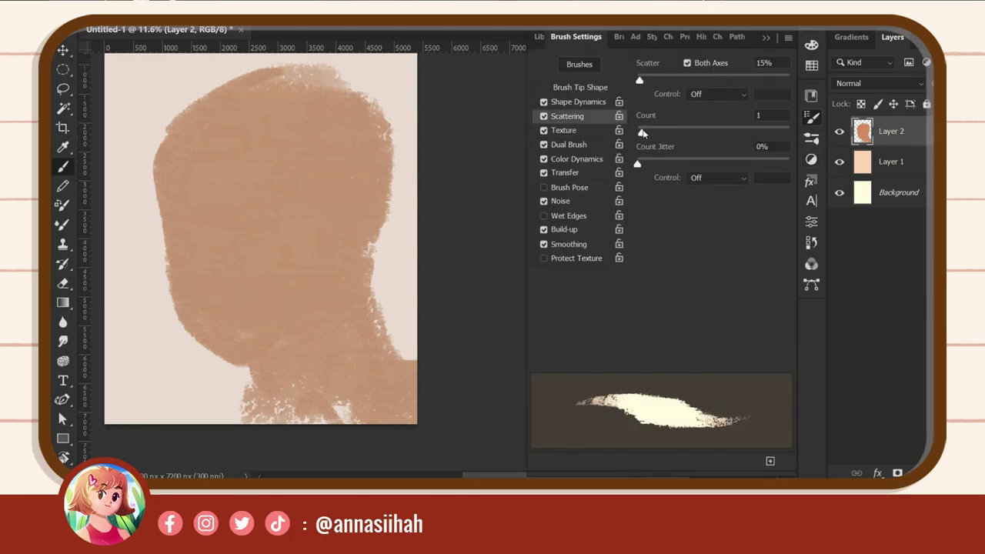
- Scale down the head silhouette with Free Transform, tilt it slightly and position it in the upper half of the canvas
{"action": "key", "text": "ctrl+t"}
{"action": "left_click_drag", "start_coordinate": [512, 424], "coordinate": [417, 325]}
{"action": "left_click_drag", "start_coordinate": [450, 192], "coordinate": [499, 145]}
{"action": "key", "text": "Return"}
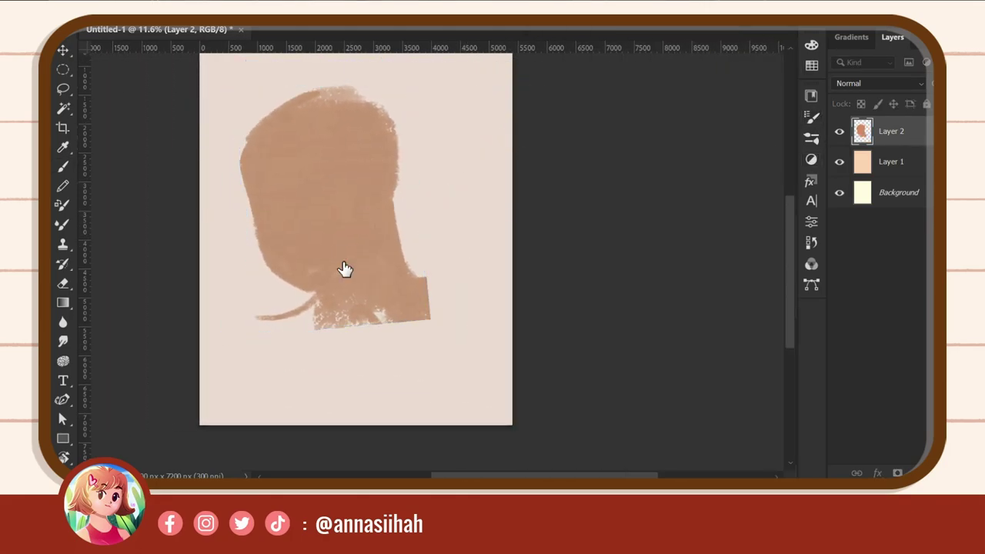
- Sketch the eye line, ear, nose, mouth and jaw over the head with a thin brown brush (H 26, S 47, B 54)
{"action": "key", "text": "b"}
{"action": "key", "text": "F6"}
{"action": "left_click_drag", "start_coordinate": [342, 266], "coordinate": [300, 291]}
{"action": "right_click", "coordinate": [321, 277]}
{"action": "key", "text": "Escape"}
{"action": "mouse_move", "coordinate": [251, 188]}
{"action": "left_mouse_down"}
{"action": "mouse_move", "coordinate": [251, 230]}
{"action": "mouse_move", "coordinate": [291, 250]}
{"action": "left_mouse_up"}
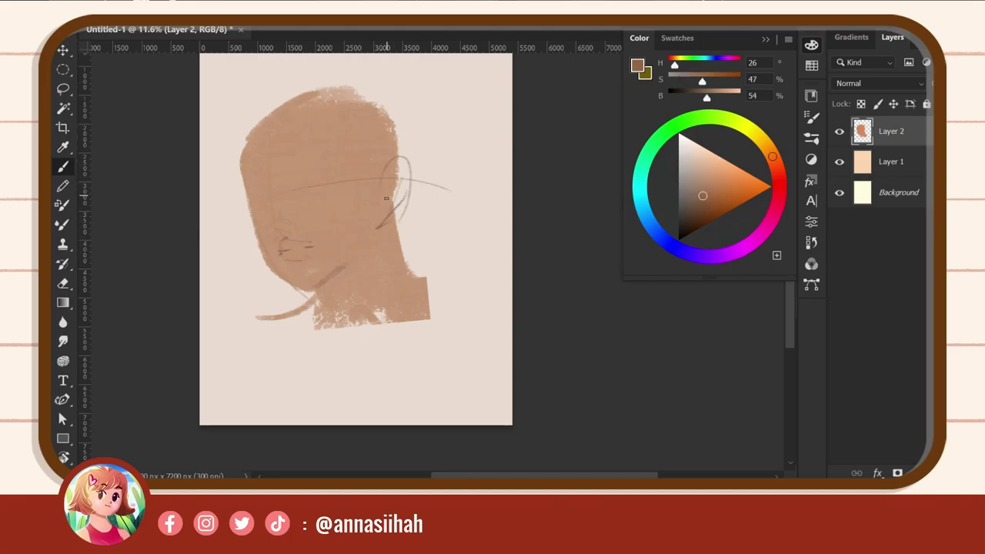
{"action": "left_click_drag", "start_coordinate": [248, 183], "coordinate": [301, 289]}
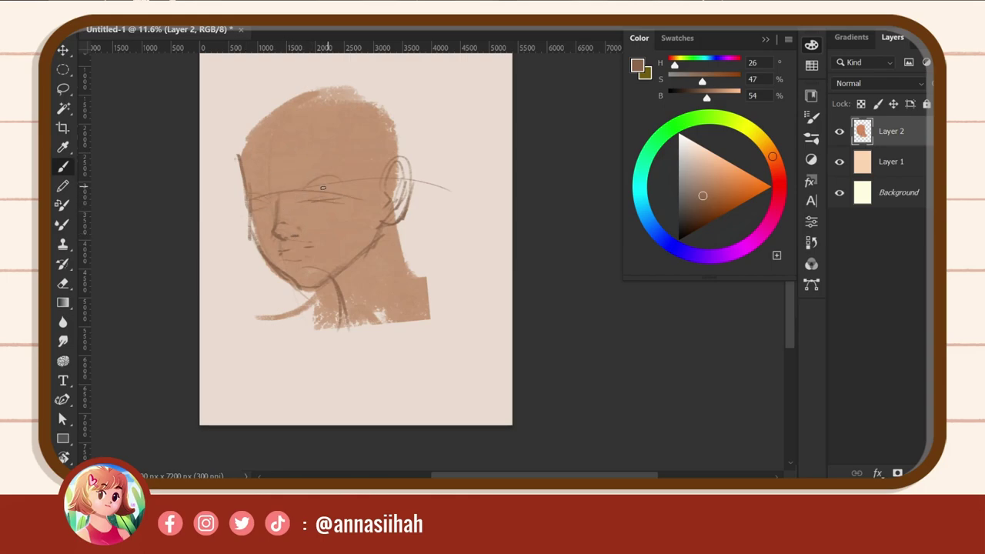
- Sketch the eyes, eyebrows and a rough outer hair contour around the head in brown
{"action": "left_click_drag", "start_coordinate": [416, 64], "coordinate": [455, 192]}
{"action": "left_click_drag", "start_coordinate": [441, 77], "coordinate": [458, 228]}
{"action": "left_click_drag", "start_coordinate": [451, 231], "coordinate": [389, 293]}
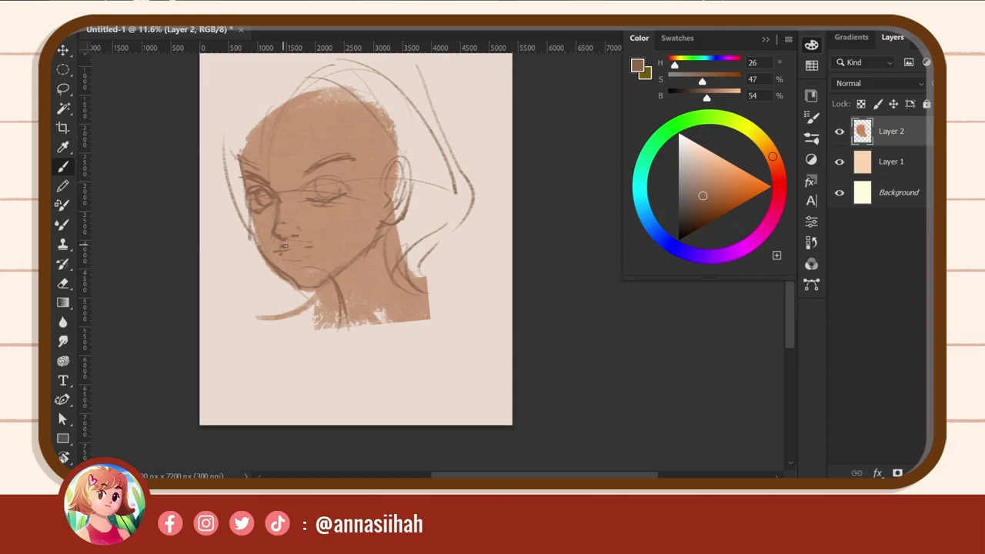
- Sketch the shoulders, collar and open neckline of the clothing below the head
{"action": "left_click_drag", "start_coordinate": [327, 293], "coordinate": [232, 383]}
{"action": "left_click_drag", "start_coordinate": [300, 317], "coordinate": [294, 423]}
{"action": "left_click_drag", "start_coordinate": [332, 292], "coordinate": [314, 424]}
{"action": "mouse_move", "coordinate": [431, 281]}
{"action": "left_mouse_down"}
{"action": "mouse_move", "coordinate": [370, 408]}
{"action": "mouse_move", "coordinate": [493, 301]}
{"action": "left_mouse_up"}
{"action": "left_click_drag", "start_coordinate": [454, 343], "coordinate": [480, 423]}
- Sketch the hair strands and the curled ends of the bob around the face
{"action": "left_click_drag", "start_coordinate": [385, 181], "coordinate": [423, 219]}
{"action": "left_click_drag", "start_coordinate": [438, 135], "coordinate": [392, 270]}
{"action": "left_click_drag", "start_coordinate": [230, 200], "coordinate": [273, 290]}
{"action": "left_click_drag", "start_coordinate": [246, 104], "coordinate": [211, 214]}
{"action": "left_click_drag", "start_coordinate": [533, 184], "coordinate": [542, 222]}
{"action": "left_click_drag", "start_coordinate": [321, 123], "coordinate": [423, 88]}
{"action": "left_click_drag", "start_coordinate": [420, 104], "coordinate": [489, 253]}
{"action": "left_click_drag", "start_coordinate": [484, 258], "coordinate": [415, 310]}
- Set the brush's Dual Brush to the 284 px tip with 2% spacing
{"action": "key", "text": "F5"}
{"action": "left_click", "coordinate": [577, 102]}
{"action": "left_click", "coordinate": [580, 64]}
{"action": "left_click", "coordinate": [575, 36]}
{"action": "left_click", "coordinate": [569, 144]}
{"action": "left_click_drag", "start_coordinate": [644, 305], "coordinate": [638, 305]}
{"action": "scroll", "coordinate": [696, 161], "scroll_direction": "down", "scroll_amount": 3}
{"action": "left_click", "coordinate": [673, 229]}
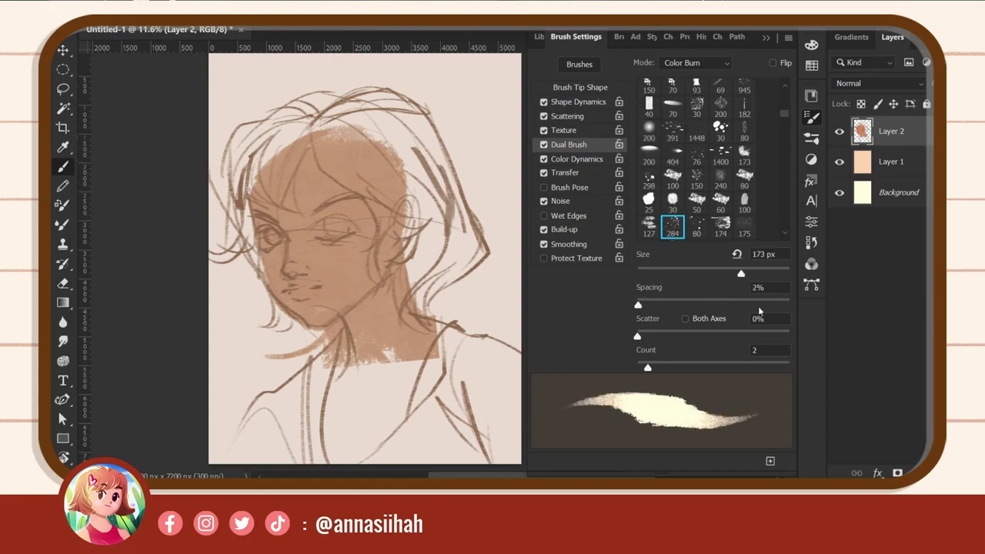
{"action": "key", "text": "F5"}
- Add sleeve and fold lines to the clothing sketch on both sides of the torso
{"action": "left_click_drag", "start_coordinate": [298, 455], "coordinate": [265, 397]}
{"action": "left_click_drag", "start_coordinate": [286, 381], "coordinate": [210, 413]}
{"action": "left_click_drag", "start_coordinate": [461, 408], "coordinate": [463, 461]}
{"action": "right_click", "coordinate": [479, 373]}
{"action": "left_click_drag", "start_coordinate": [492, 362], "coordinate": [477, 462]}
{"action": "left_click_drag", "start_coordinate": [503, 419], "coordinate": [500, 461]}
- Outline the clothing with the Lasso and fill it with the light green swatch on a new layer
{"action": "left_click", "coordinate": [893, 162]}
{"action": "key", "text": "l"}
{"action": "left_click_drag", "start_coordinate": [443, 303], "coordinate": [285, 362]}
{"action": "left_click", "coordinate": [811, 65]}
{"action": "left_click", "coordinate": [671, 178]}
{"action": "key", "text": "ctrl+shift+alt+n"}
{"action": "key", "text": "g"}
{"action": "left_click", "coordinate": [477, 369]}
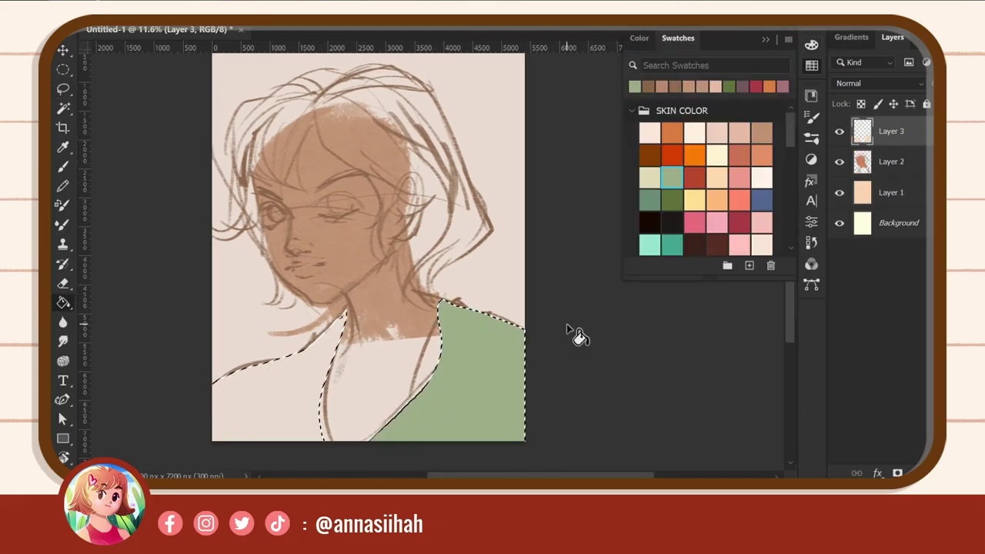
{"action": "key", "text": "alt+BackSpace"}
{"action": "key", "text": "ctrl+d"}
- Clean up the neckline edges of the green clothing with the Eraser and Brush
{"action": "key", "text": "e"}
{"action": "right_click", "coordinate": [486, 344]}
{"action": "left_click", "coordinate": [472, 407]}
{"action": "mouse_move", "coordinate": [325, 388]}
{"action": "left_mouse_down"}
{"action": "mouse_move", "coordinate": [332, 335]}
{"action": "mouse_move", "coordinate": [323, 438]}
{"action": "left_mouse_up"}
{"action": "key", "text": "b"}
{"action": "left_click_drag", "start_coordinate": [384, 392], "coordinate": [400, 438]}
- Set Layer 3's blend mode to Multiply and paint more green along the collar
{"action": "left_click", "coordinate": [880, 83]}
{"action": "left_click", "coordinate": [854, 139]}
{"action": "left_click_drag", "start_coordinate": [419, 373], "coordinate": [408, 435]}
{"action": "key", "text": "ctrl+z"}
{"action": "key", "text": "b"}
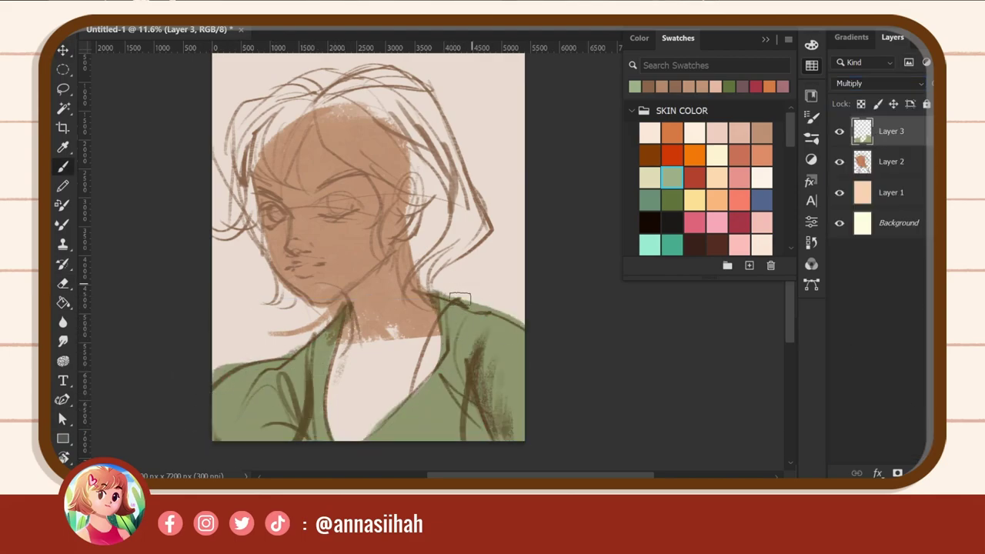
{"action": "left_click_drag", "start_coordinate": [431, 320], "coordinate": [400, 439]}
- Paint the hair in light orange on a new layer and switch that layer to a darkening blend mode
{"action": "left_click", "coordinate": [924, 158]}
{"action": "key", "text": "ctrl+shift+alt+n"}
{"action": "left_click", "coordinate": [714, 196]}
{"action": "left_click_drag", "start_coordinate": [308, 112], "coordinate": [219, 230]}
{"action": "mouse_move", "coordinate": [254, 231]}
{"action": "left_mouse_down"}
{"action": "mouse_move", "coordinate": [287, 299]}
{"action": "mouse_move", "coordinate": [293, 123]}
{"action": "mouse_move", "coordinate": [431, 293]}
{"action": "mouse_move", "coordinate": [384, 69]}
{"action": "mouse_move", "coordinate": [339, 154]}
{"action": "mouse_move", "coordinate": [454, 231]}
{"action": "mouse_move", "coordinate": [408, 223]}
{"action": "left_mouse_up"}
{"action": "left_click", "coordinate": [877, 83]}
{"action": "left_click", "coordinate": [869, 129]}
- Extend the skin colour on Layer 2 over the neck and chest
{"action": "left_click", "coordinate": [716, 154]}
{"action": "mouse_move", "coordinate": [396, 307]}
{"action": "left_mouse_down"}
{"action": "mouse_move", "coordinate": [372, 427]}
{"action": "mouse_move", "coordinate": [340, 404]}
{"action": "mouse_move", "coordinate": [334, 300]}
{"action": "mouse_move", "coordinate": [293, 337]}
{"action": "left_mouse_up"}
{"action": "key", "text": "e"}
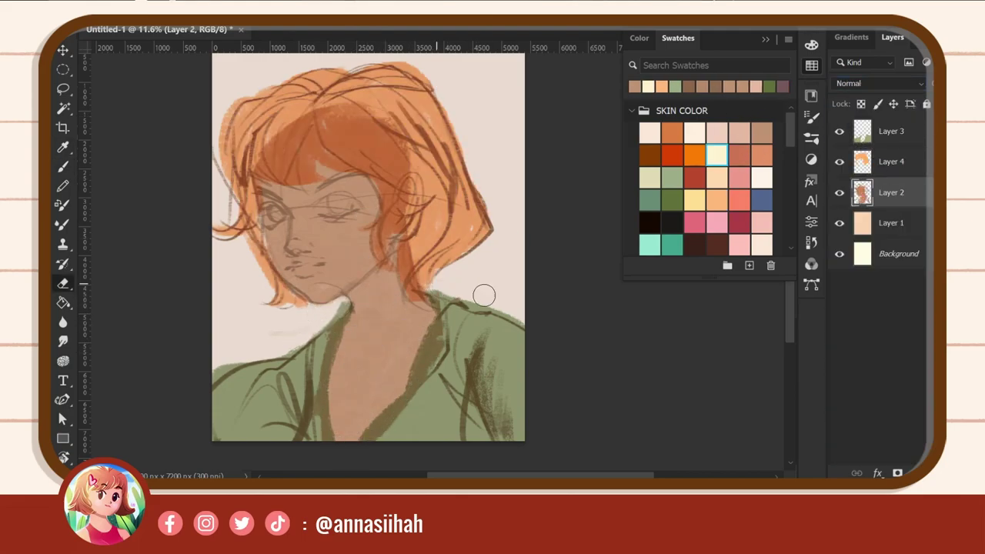
- Move Layer 2 to the top of the layer stack and change its blend mode
{"action": "left_click_drag", "start_coordinate": [891, 192], "coordinate": [896, 133]}
{"action": "left_click", "coordinate": [877, 83]}
{"action": "left_click", "coordinate": [866, 137]}
- Fill the hair shape on Layer 4 with tan
{"action": "left_click", "coordinate": [902, 179]}
{"action": "key", "text": "g"}
{"action": "left_click", "coordinate": [457, 248]}
- Erase parts of Layer 2 over the hair and set the layer's blend mode to Normal
{"action": "left_click", "coordinate": [892, 132]}
{"action": "key", "text": "e"}
{"action": "mouse_move", "coordinate": [408, 115]}
{"action": "left_mouse_down"}
{"action": "mouse_move", "coordinate": [307, 108]}
{"action": "mouse_move", "coordinate": [238, 154]}
{"action": "left_mouse_up"}
{"action": "key", "text": "ctrl+s"}
{"action": "key", "text": "Escape"}
{"action": "left_click", "coordinate": [877, 83]}
{"action": "left_click", "coordinate": [862, 90]}
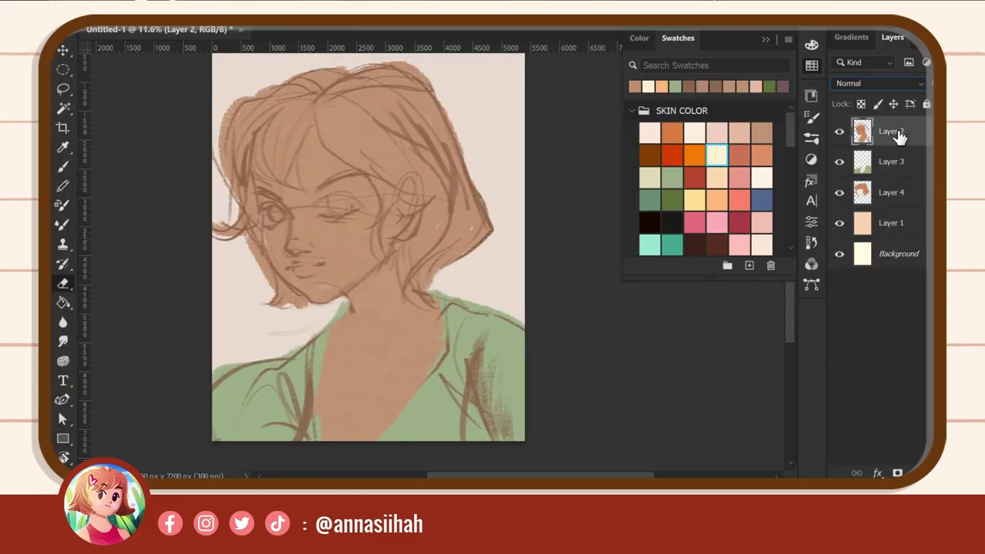
- Outline the bob and fringe with the Lasso and fill the shape with light orange on a new top layer
{"action": "key", "text": "l"}
{"action": "left_click_drag", "start_coordinate": [314, 116], "coordinate": [381, 215]}
{"action": "mouse_move", "coordinate": [300, 87]}
{"action": "left_mouse_down"}
{"action": "mouse_move", "coordinate": [261, 266]}
{"action": "mouse_move", "coordinate": [316, 120]}
{"action": "left_mouse_up"}
{"action": "key", "text": "g"}
{"action": "left_click", "coordinate": [462, 139]}
{"action": "key", "text": "ctrl+d"}
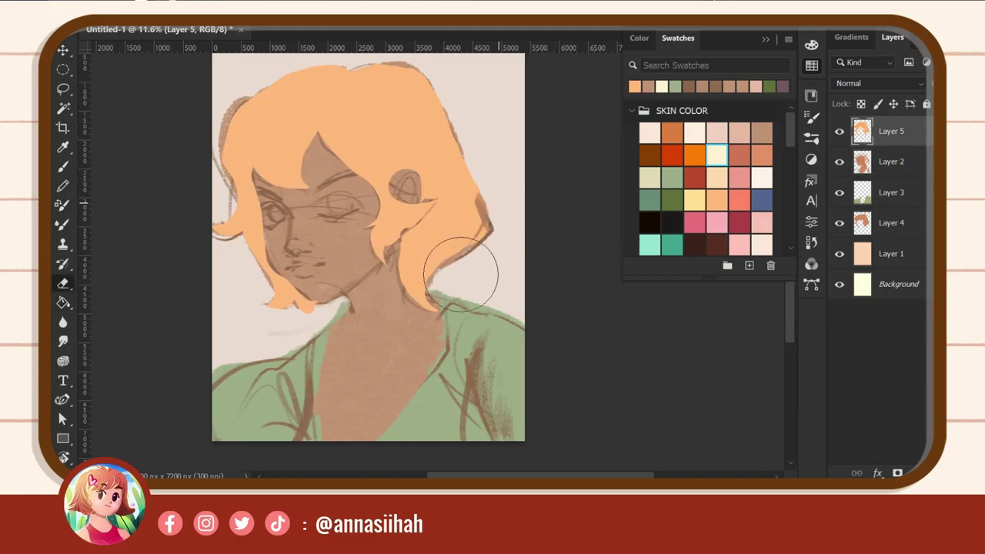
- Delete Layer 4 and paint the hair on Layer 5 over the ear and out to smoother edges
{"action": "left_click", "coordinate": [890, 222]}
{"action": "key", "text": "Delete"}
{"action": "left_click", "coordinate": [891, 131]}
{"action": "key", "text": "b"}
{"action": "left_click_drag", "start_coordinate": [406, 169], "coordinate": [408, 201]}
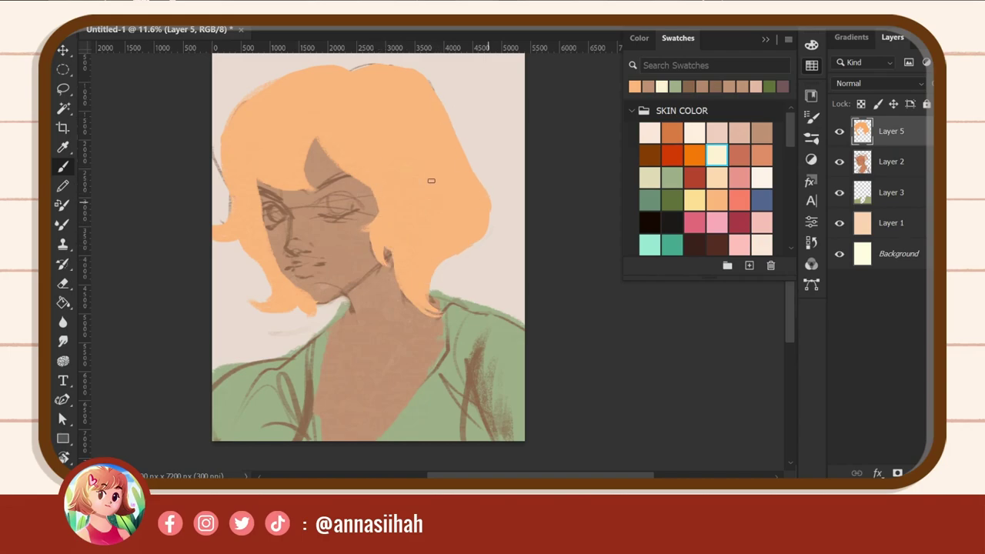
- Lighten Layer 2's skin tone and paint the blush, nose and lips in reddish orange on a new clipped Multiply layer
{"action": "left_click", "coordinate": [890, 161]}
{"action": "left_click", "coordinate": [846, 97]}
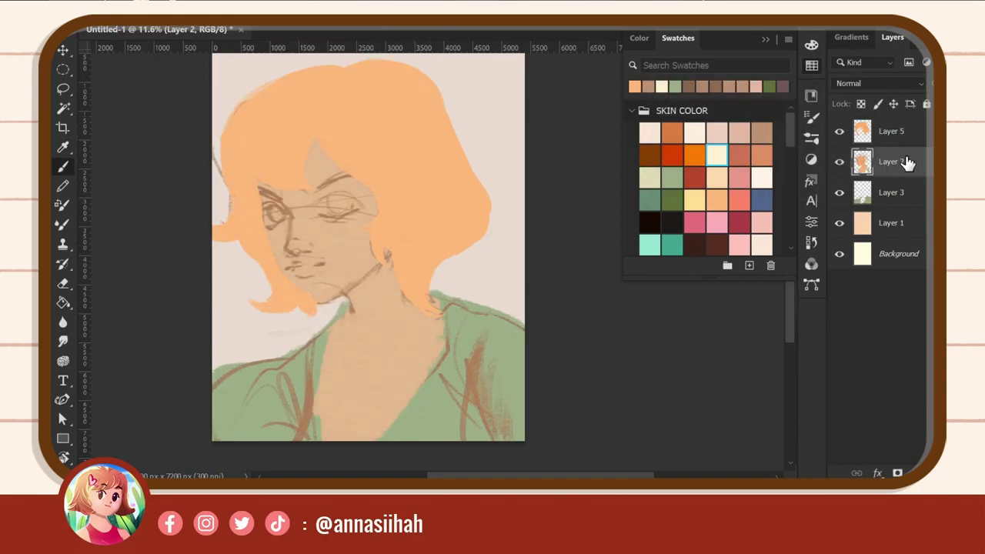
{"action": "key", "text": "ctrl+shift+alt+n"}
{"action": "right_click", "coordinate": [350, 308]}
{"action": "left_click_drag", "start_coordinate": [288, 265], "coordinate": [323, 274]}
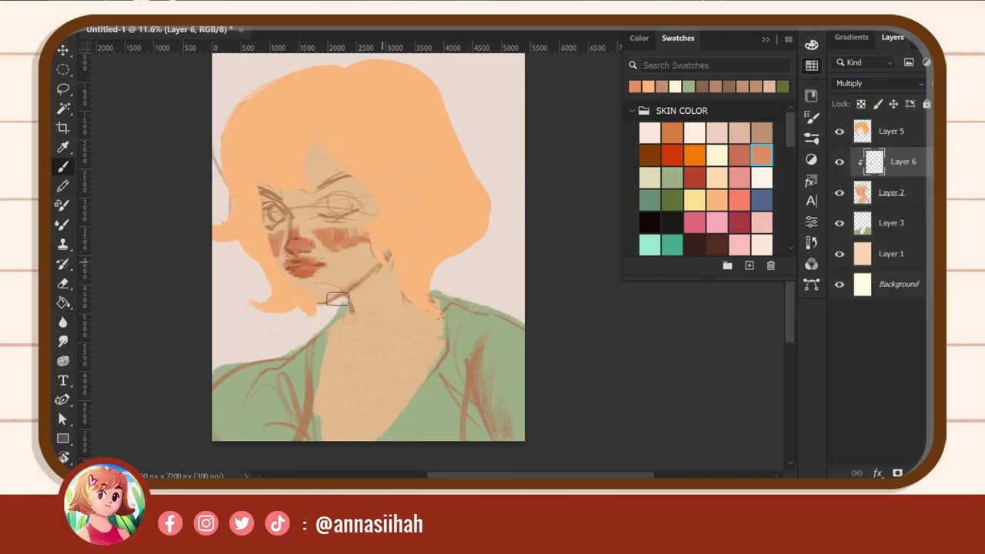
- Paint brown shadows under the jaw, on the neck and at the collarbone on Layer 6
{"action": "left_click_drag", "start_coordinate": [392, 256], "coordinate": [350, 311]}
{"action": "key", "text": "e"}
{"action": "right_click", "coordinate": [335, 383]}
{"action": "left_click", "coordinate": [199, 169]}
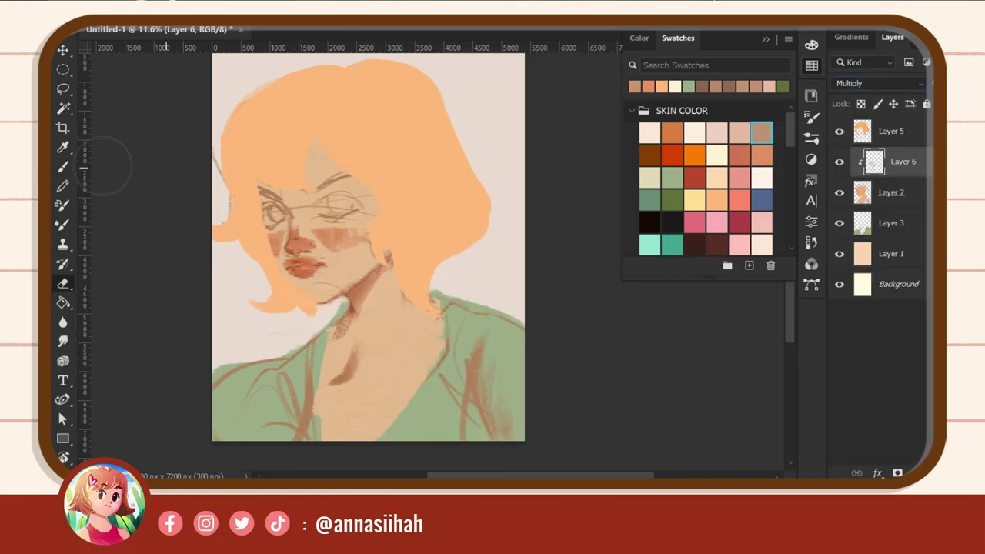
- Move Layer 3 above Layer 6 and erase the excess green around the collar and neck
{"action": "left_click", "coordinate": [893, 223]}
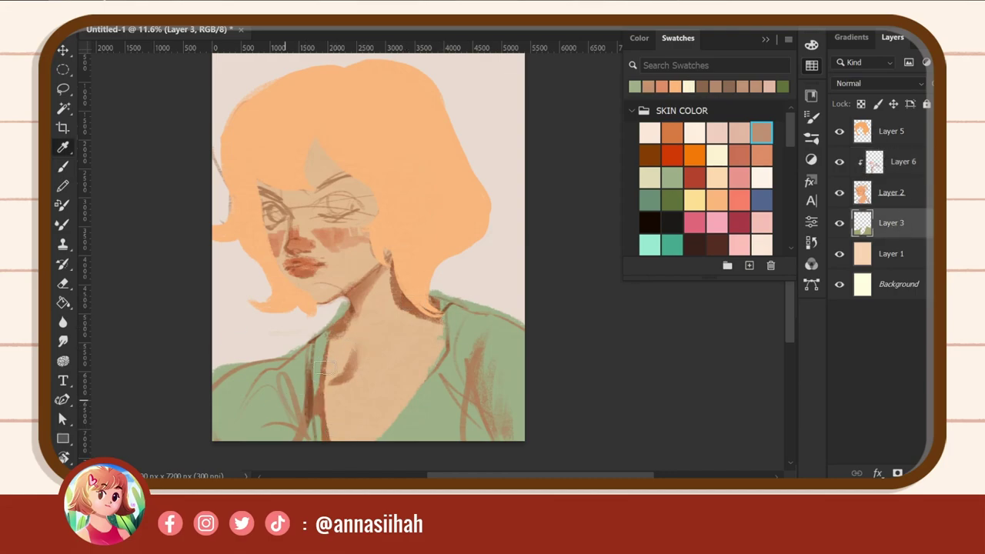
{"action": "left_click_drag", "start_coordinate": [893, 224], "coordinate": [894, 151]}
{"action": "key", "text": "e"}
{"action": "left_click_drag", "start_coordinate": [330, 335], "coordinate": [345, 302]}
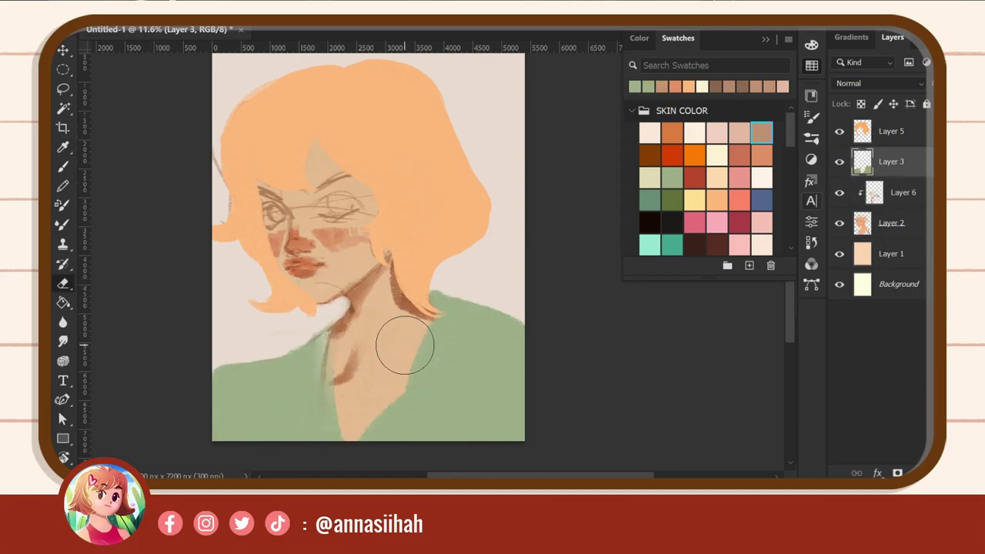
- Draw the collar edge, folds and sleeve contour in dark green on Layer 3 and trim the shoulder
{"action": "key", "text": "b"}
{"action": "left_click_drag", "start_coordinate": [322, 394], "coordinate": [330, 287]}
{"action": "left_click", "coordinate": [667, 197]}
{"action": "left_click_drag", "start_coordinate": [332, 326], "coordinate": [338, 437]}
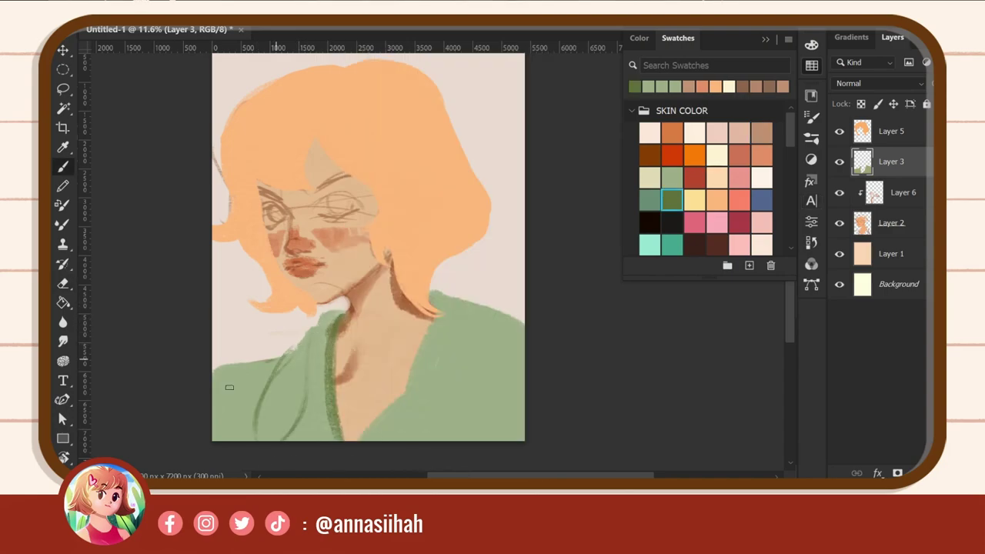
{"action": "left_click_drag", "start_coordinate": [271, 360], "coordinate": [214, 401]}
{"action": "key", "text": "e"}
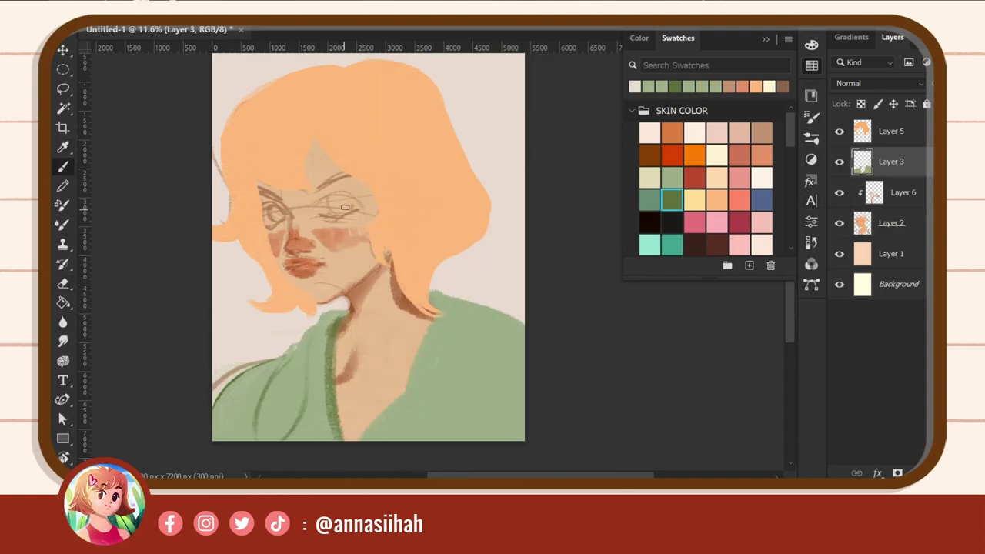
- Paint the eye whites and tan irises on a new layer above Layer 6
{"action": "left_click", "coordinate": [846, 192]}
{"action": "key", "text": "ctrl+shift+alt+n"}
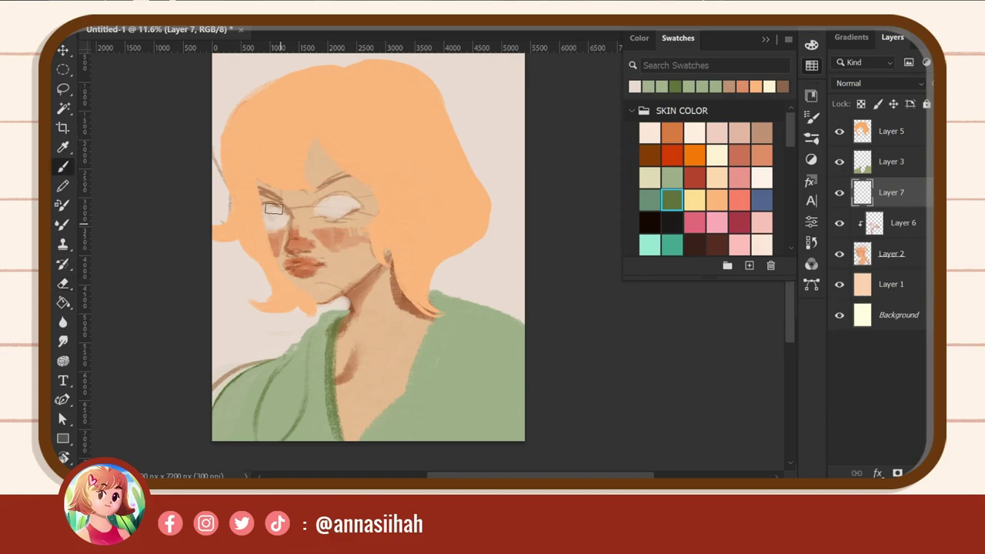
{"action": "left_click", "coordinate": [776, 133]}
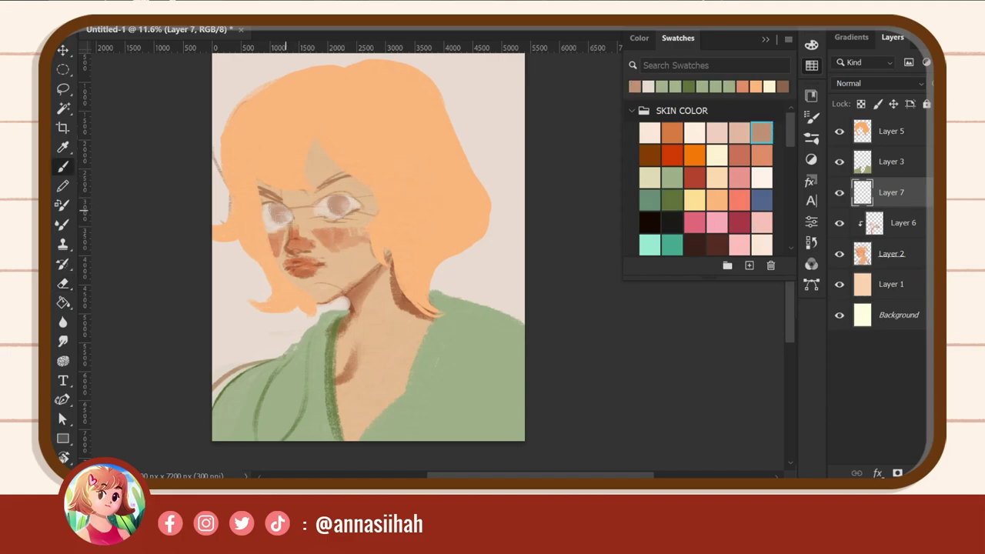
- Shade the nose bridge and soften the cheek blush with sampled skin tones, and darken the pupils with sampled brown
{"action": "left_click", "coordinate": [286, 200], "text": "alt"}
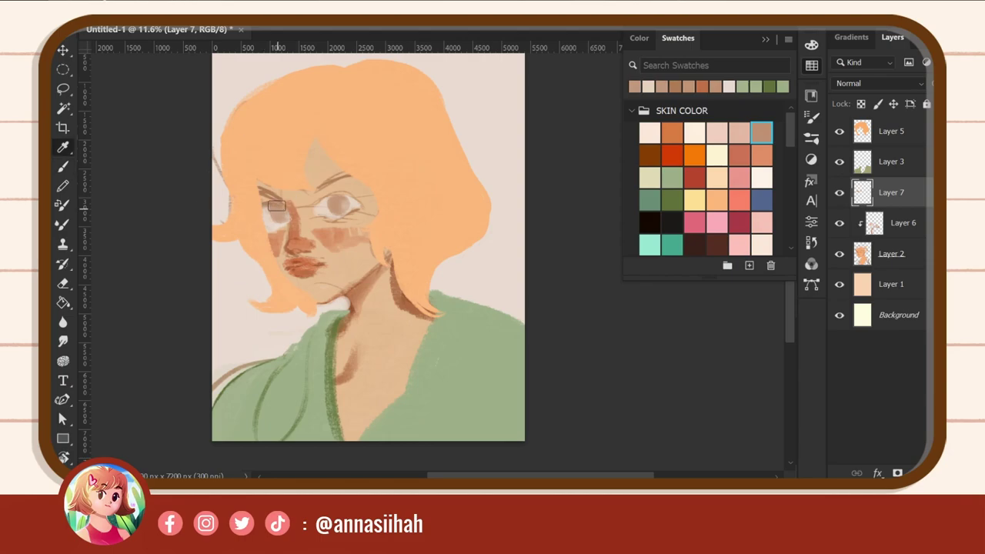
{"action": "left_click_drag", "start_coordinate": [315, 223], "coordinate": [292, 248]}
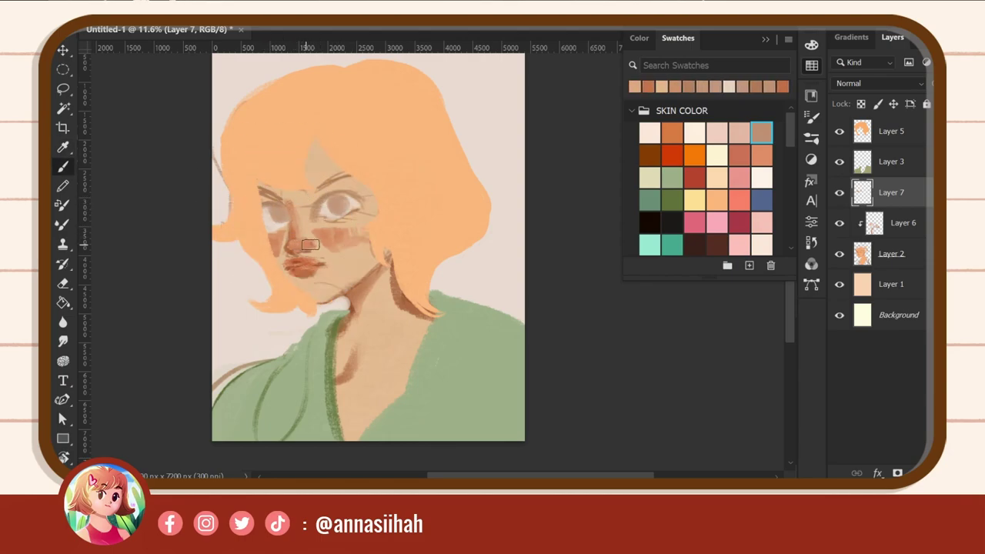
{"action": "left_click", "coordinate": [406, 273], "text": "alt"}
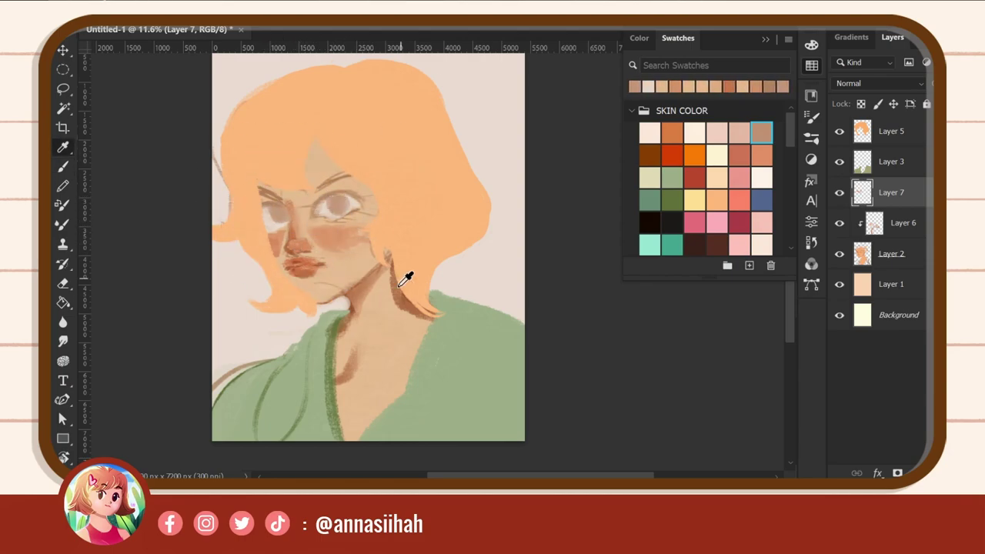
{"action": "left_click", "coordinate": [317, 208], "text": "alt"}
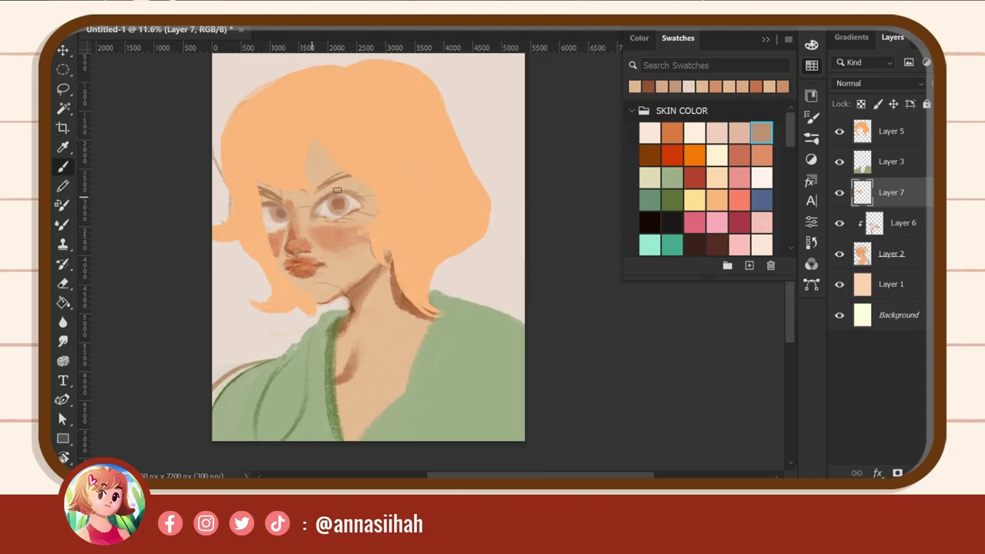
- Add cream highlights to the face and blend the cheek and eye area with sampled skin tones
{"action": "left_click", "coordinate": [355, 239], "text": "alt"}
{"action": "left_click", "coordinate": [694, 132]}
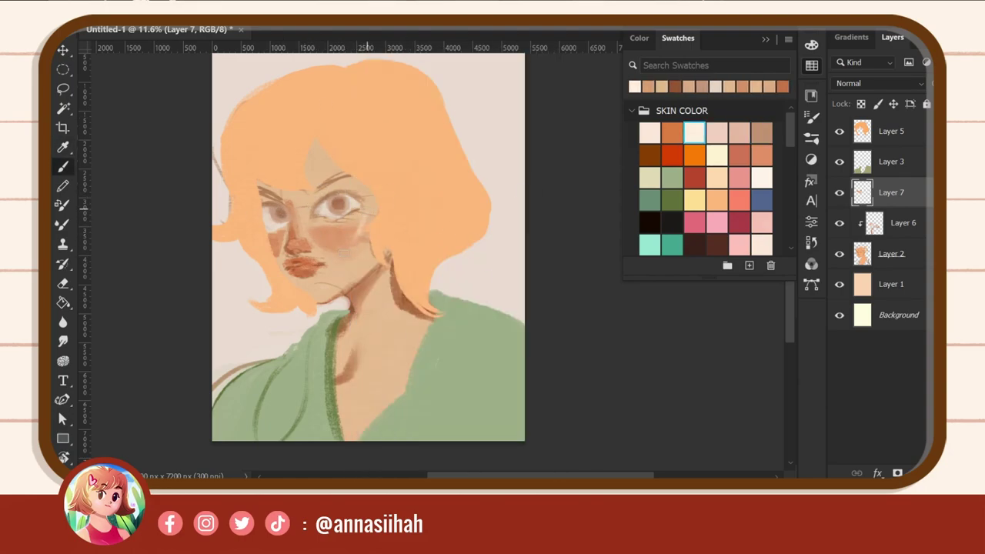
{"action": "left_click", "coordinate": [348, 216], "text": "alt"}
{"action": "left_click", "coordinate": [368, 215], "text": "alt"}
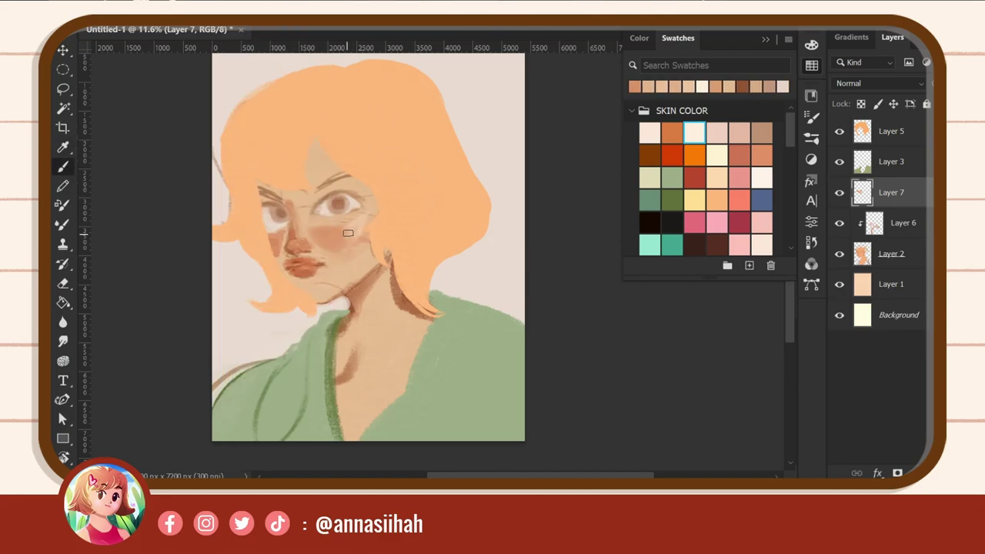
- Paint sampled brown shadows on the chest along both sides of the neckline on Layer 7
{"action": "right_click", "coordinate": [368, 215]}
{"action": "double_click", "coordinate": [386, 320]}
{"action": "left_click", "coordinate": [332, 361], "text": "alt"}
{"action": "left_click", "coordinate": [413, 281], "text": "alt"}
{"action": "left_click_drag", "start_coordinate": [385, 362], "coordinate": [408, 404]}
{"action": "left_click_drag", "start_coordinate": [330, 327], "coordinate": [335, 377]}
{"action": "left_click_drag", "start_coordinate": [337, 445], "coordinate": [325, 405]}
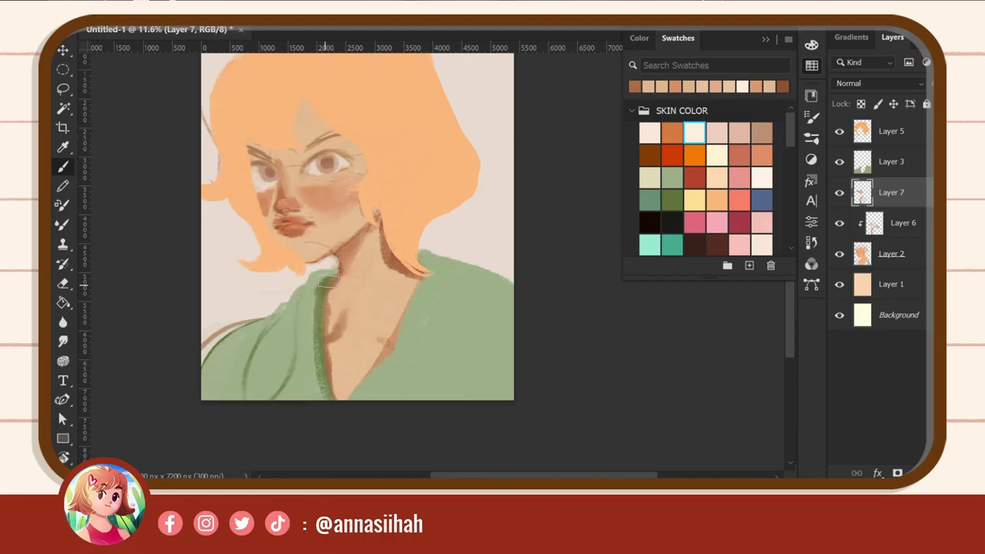
- Paint off-white highlights and dark green folds on the right shoulder of the clothing on Layer 3
{"action": "left_click", "coordinate": [246, 9]}
{"action": "left_click", "coordinate": [275, 180]}
{"action": "left_click", "coordinate": [648, 177]}
{"action": "left_click", "coordinate": [890, 161]}
{"action": "mouse_move", "coordinate": [500, 277]}
{"action": "left_mouse_down"}
{"action": "mouse_move", "coordinate": [466, 324]}
{"action": "mouse_move", "coordinate": [503, 285]}
{"action": "mouse_move", "coordinate": [411, 338]}
{"action": "mouse_move", "coordinate": [446, 404]}
{"action": "mouse_move", "coordinate": [514, 279]}
{"action": "mouse_move", "coordinate": [509, 337]}
{"action": "mouse_move", "coordinate": [472, 288]}
{"action": "mouse_move", "coordinate": [492, 290]}
{"action": "mouse_move", "coordinate": [464, 361]}
{"action": "mouse_move", "coordinate": [475, 369]}
{"action": "mouse_move", "coordinate": [462, 400]}
{"action": "mouse_move", "coordinate": [437, 373]}
{"action": "left_mouse_up"}
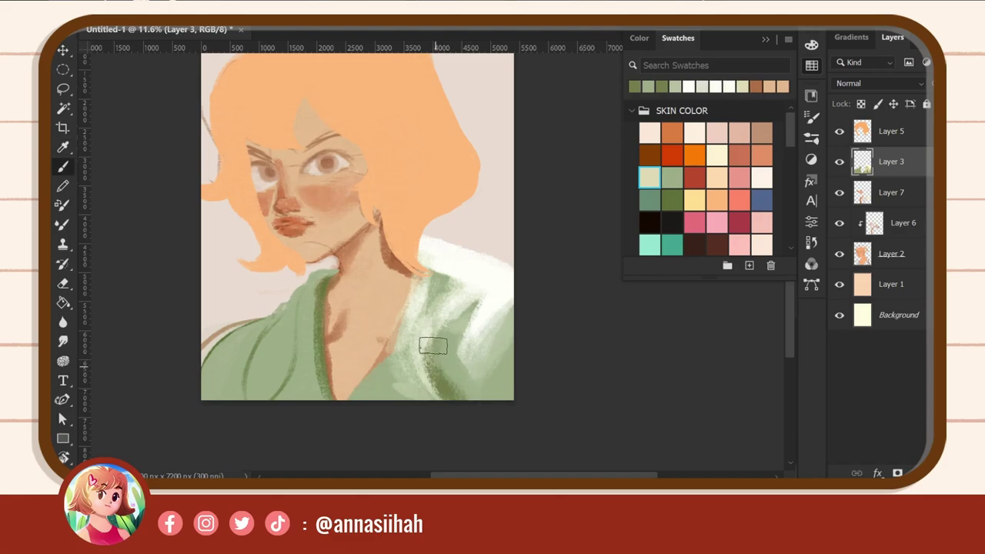
- Paint pale yellow highlights on the fringe, crown and outer strands of the orange hair on Layer 5
{"action": "key", "text": "e"}
{"action": "left_click", "coordinate": [333, 206], "text": "ctrl"}
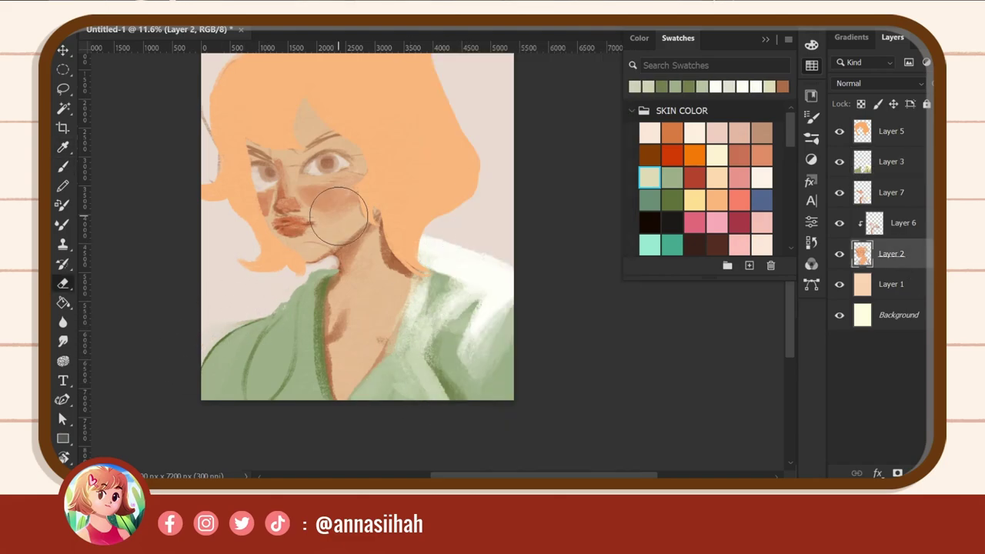
{"action": "scroll", "coordinate": [331, 208], "scroll_direction": "up", "scroll_amount": 3}
{"action": "left_click", "coordinate": [397, 254], "text": "ctrl"}
{"action": "key", "text": "b"}
{"action": "left_click_drag", "start_coordinate": [371, 147], "coordinate": [412, 248]}
{"action": "mouse_move", "coordinate": [291, 160]}
{"action": "left_mouse_down"}
{"action": "mouse_move", "coordinate": [285, 214]}
{"action": "mouse_move", "coordinate": [380, 138]}
{"action": "mouse_move", "coordinate": [391, 310]}
{"action": "mouse_move", "coordinate": [424, 315]}
{"action": "left_mouse_up"}
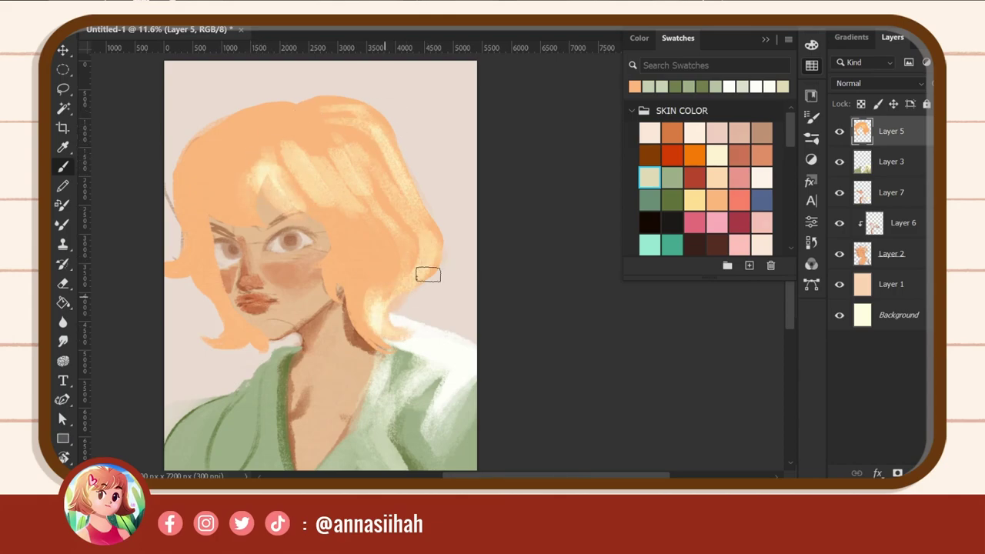
- Shade the hair beside the shadowed cheek with terracotta and brown swatches, undoing the last stroke
{"action": "left_click", "coordinate": [649, 155]}
{"action": "left_click_drag", "start_coordinate": [254, 137], "coordinate": [206, 223]}
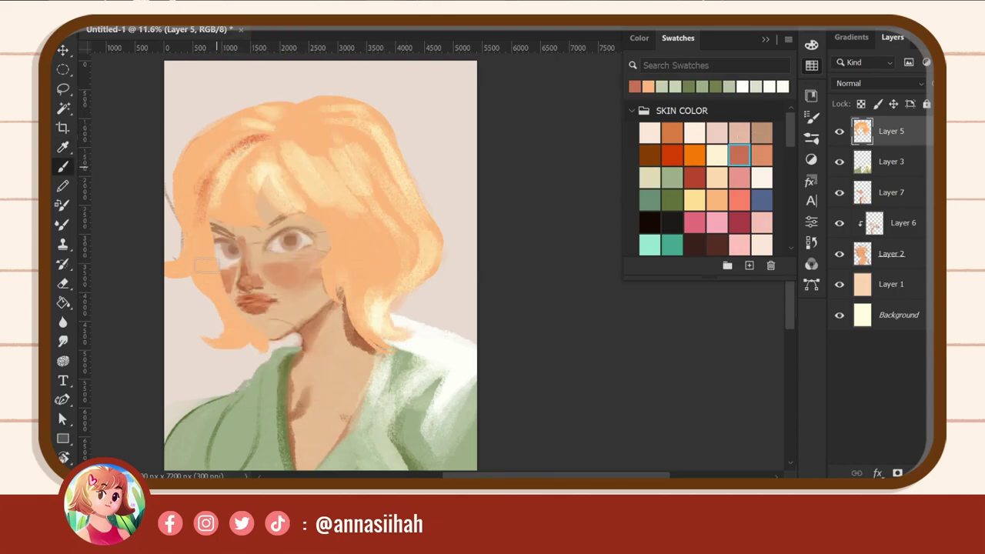
{"action": "left_click_drag", "start_coordinate": [218, 185], "coordinate": [197, 261]}
{"action": "right_click", "coordinate": [227, 302]}
{"action": "left_click", "coordinate": [330, 237]}
{"action": "left_click_drag", "start_coordinate": [239, 323], "coordinate": [270, 345]}
{"action": "mouse_move", "coordinate": [211, 315]}
{"action": "left_mouse_down"}
{"action": "mouse_move", "coordinate": [253, 339]}
{"action": "mouse_move", "coordinate": [188, 243]}
{"action": "left_mouse_up"}
{"action": "key", "text": "ctrl+z"}
- Deepen the dark brown shadows from the crown down the hair's shaded side and lighten the fringe and opposite side
{"action": "left_click_drag", "start_coordinate": [201, 166], "coordinate": [184, 238]}
{"action": "mouse_move", "coordinate": [281, 121]}
{"action": "left_mouse_down"}
{"action": "mouse_move", "coordinate": [210, 246]}
{"action": "mouse_move", "coordinate": [220, 125]}
{"action": "mouse_move", "coordinate": [174, 231]}
{"action": "mouse_move", "coordinate": [173, 270]}
{"action": "left_mouse_up"}
{"action": "mouse_move", "coordinate": [196, 173]}
{"action": "left_mouse_down"}
{"action": "mouse_move", "coordinate": [261, 131]}
{"action": "mouse_move", "coordinate": [331, 121]}
{"action": "left_mouse_up"}
{"action": "mouse_move", "coordinate": [246, 193]}
{"action": "left_mouse_down"}
{"action": "mouse_move", "coordinate": [265, 158]}
{"action": "mouse_move", "coordinate": [283, 160]}
{"action": "left_mouse_up"}
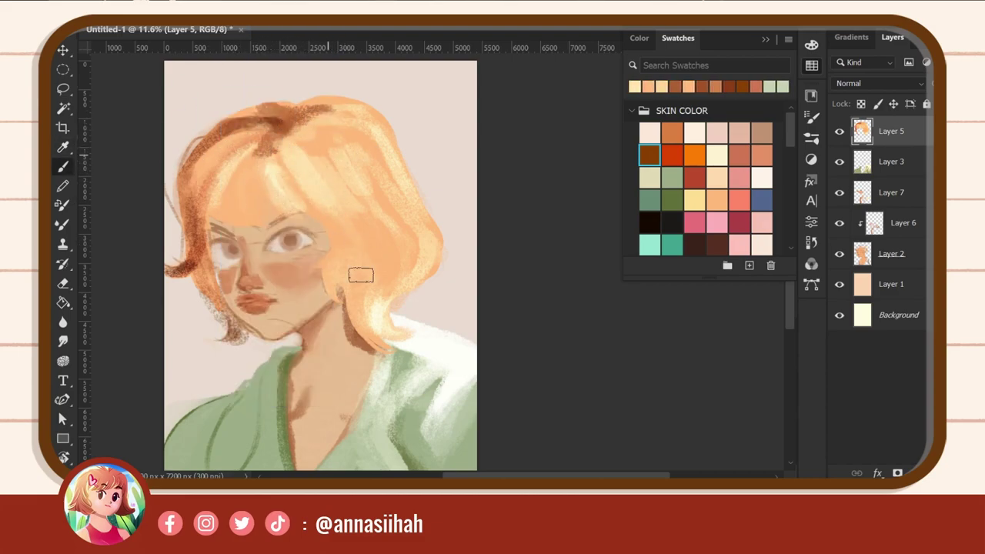
{"action": "mouse_move", "coordinate": [385, 205]}
{"action": "left_mouse_down"}
{"action": "mouse_move", "coordinate": [323, 103]}
{"action": "mouse_move", "coordinate": [372, 99]}
{"action": "mouse_move", "coordinate": [284, 119]}
{"action": "mouse_move", "coordinate": [210, 152]}
{"action": "left_mouse_up"}
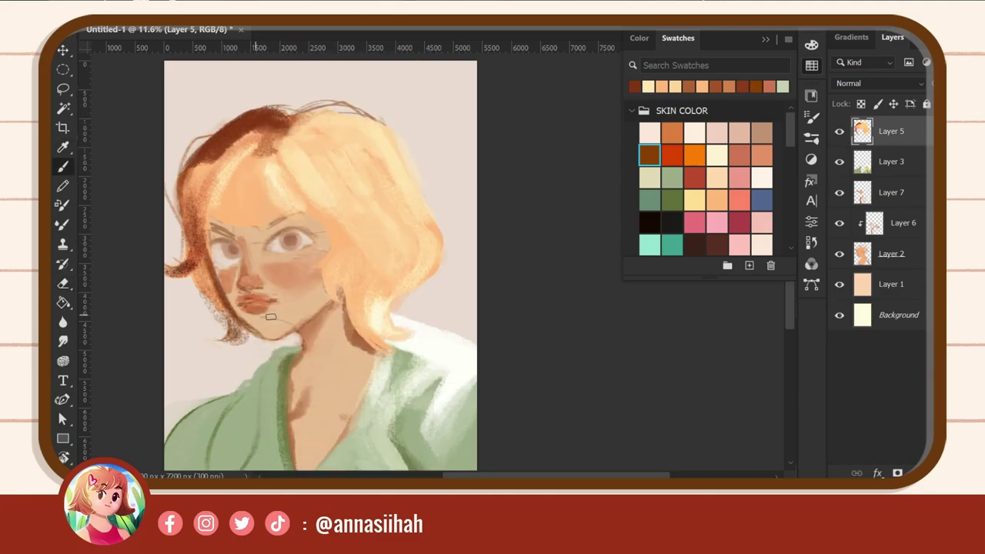
- Clip Layer 7 to the skin layers below it
{"action": "key", "text": "e"}
{"action": "left_click", "coordinate": [921, 194]}
{"action": "key", "text": "ctrl+alt+g"}
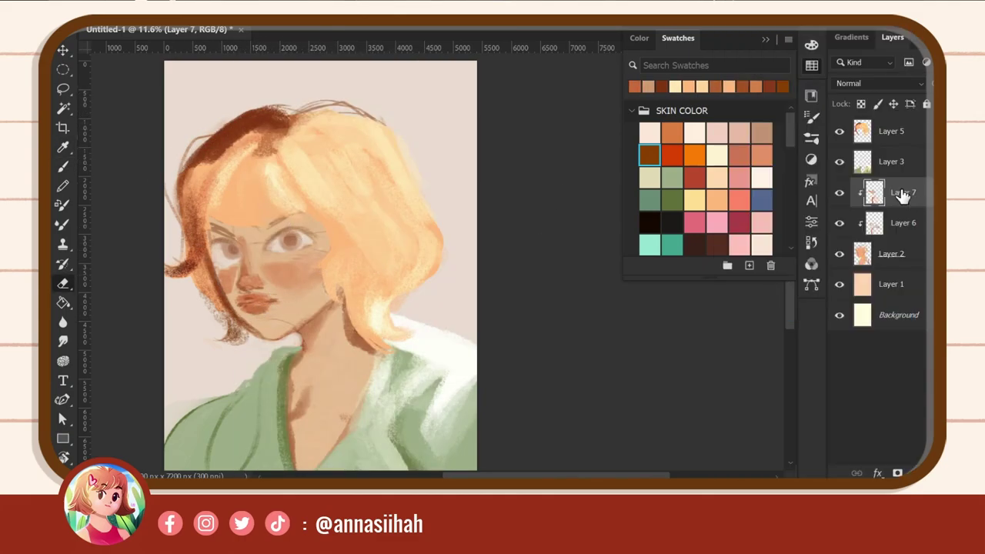
- Darken the eyebrows and shape the skin around the eyes with sampled brown and skin tones on Layer 7
{"action": "key", "text": "b"}
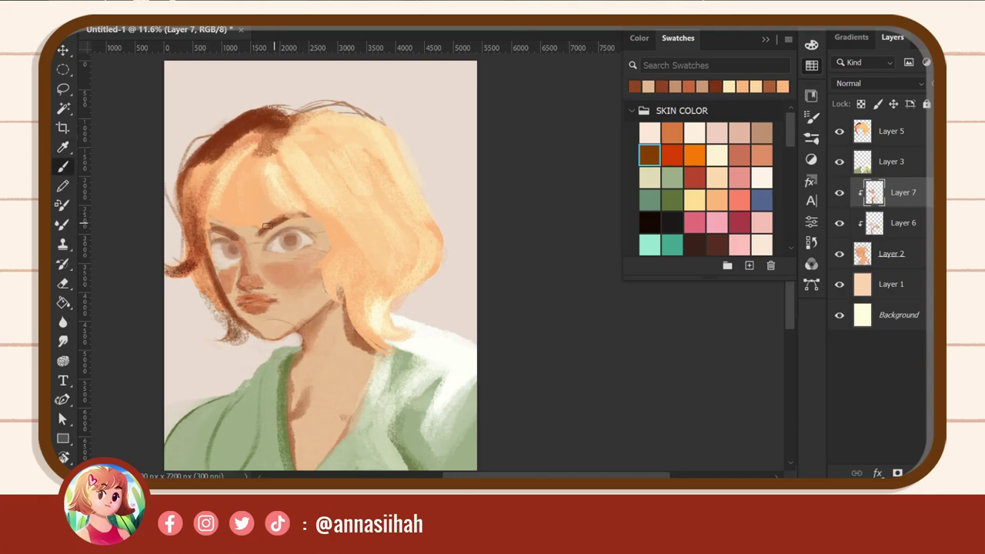
{"action": "left_click_drag", "start_coordinate": [270, 227], "coordinate": [319, 225]}
{"action": "left_click", "coordinate": [259, 253], "text": "alt"}
{"action": "left_click_drag", "start_coordinate": [245, 247], "coordinate": [216, 262]}
{"action": "left_click", "coordinate": [308, 239], "text": "alt"}
{"action": "mouse_move", "coordinate": [277, 245]}
{"action": "left_mouse_down"}
{"action": "mouse_move", "coordinate": [301, 206]}
{"action": "mouse_move", "coordinate": [262, 227]}
{"action": "left_mouse_up"}
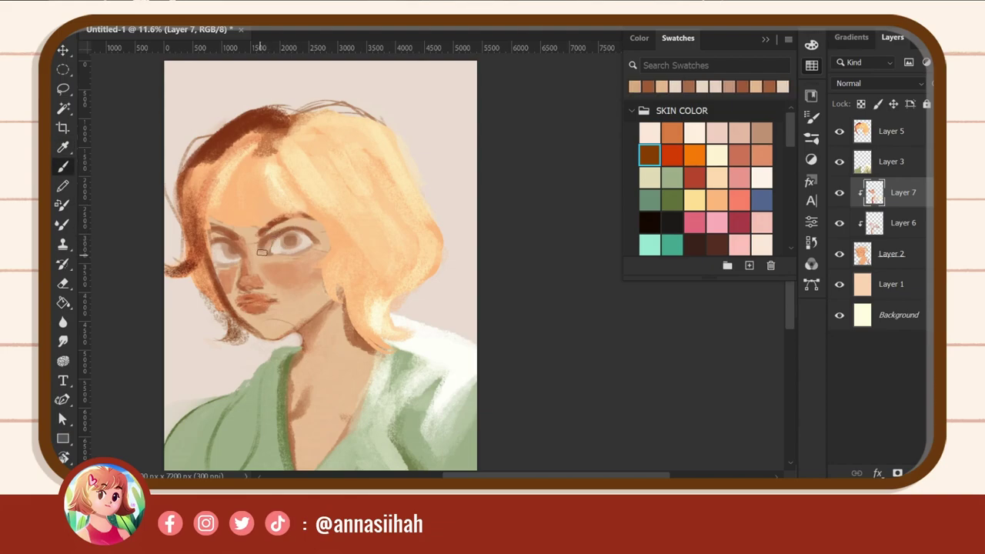
{"action": "left_click", "coordinate": [310, 229], "text": "alt"}
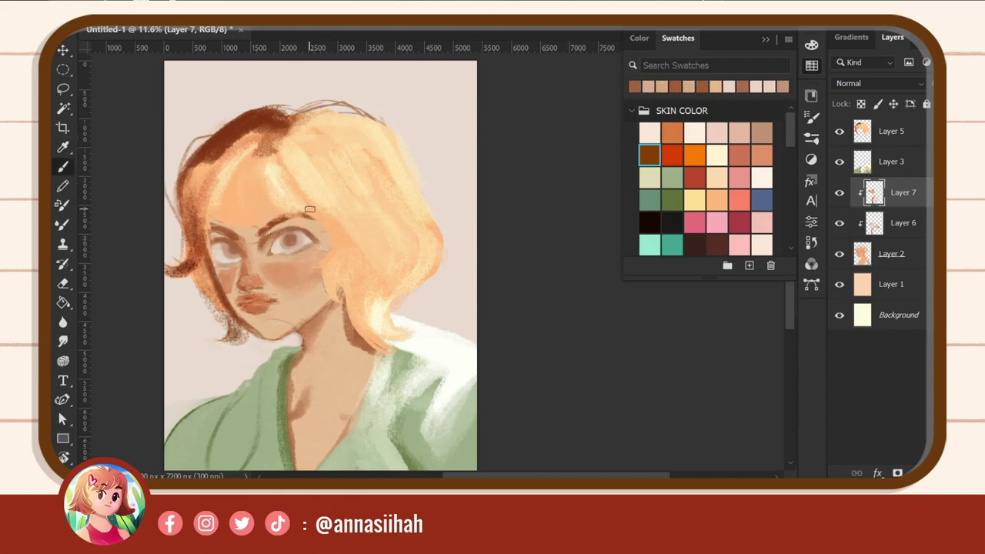
- Reshape the lips and smooth the chin and mouth area with sampled lip and skin tones
{"action": "right_click", "coordinate": [310, 209]}
{"action": "double_click", "coordinate": [347, 277]}
{"action": "left_click", "coordinate": [293, 311], "text": "alt"}
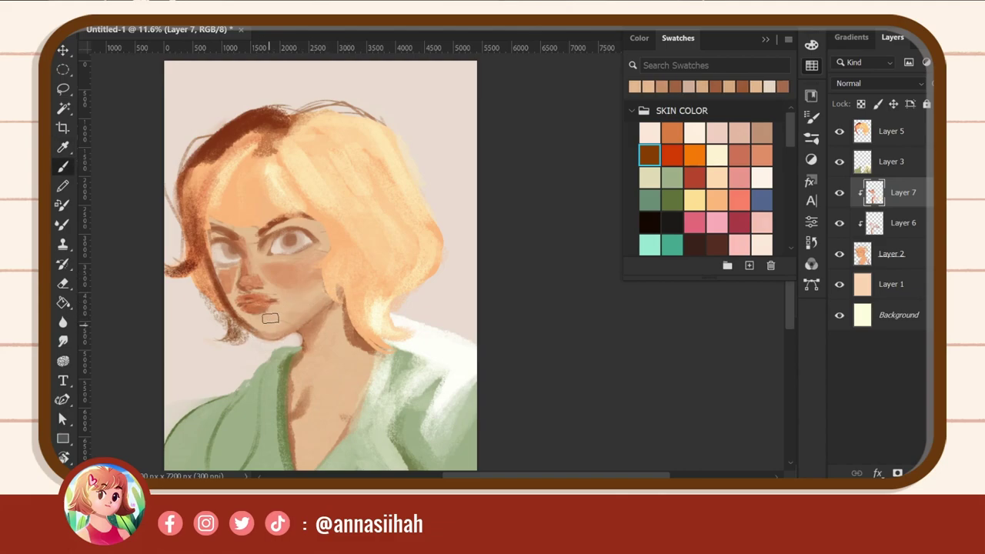
{"action": "left_click_drag", "start_coordinate": [254, 306], "coordinate": [269, 300]}
{"action": "left_click", "coordinate": [286, 285], "text": "alt"}
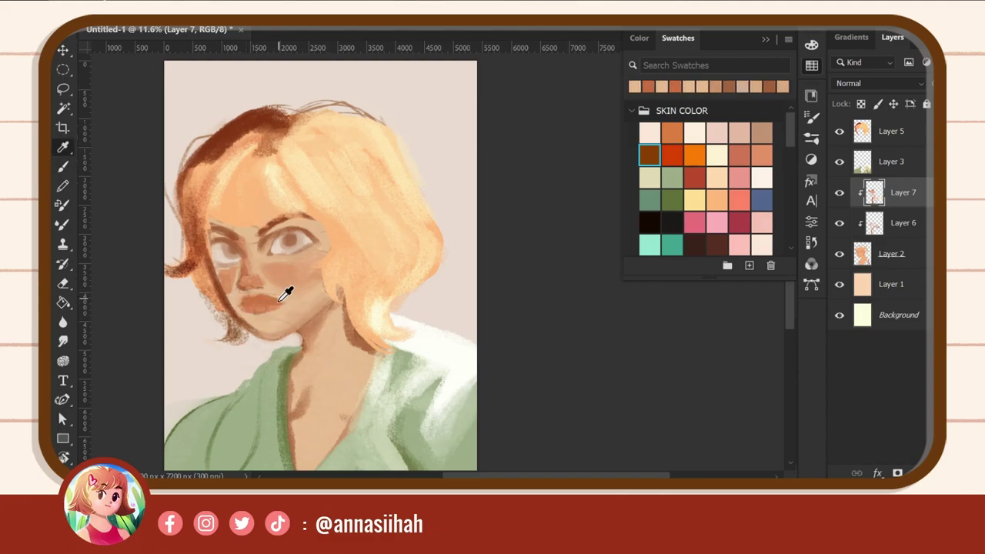
{"action": "left_click", "coordinate": [242, 305], "text": "alt"}
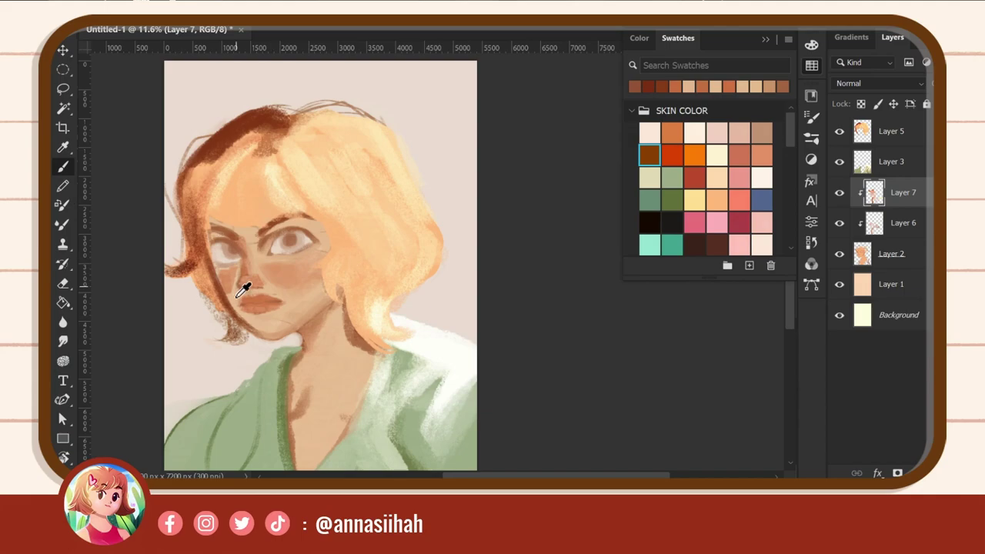
{"action": "left_click", "coordinate": [238, 298], "text": "alt"}
- Refine the brows, irises and eye whites on Layer 7 with colours sampled from the face
{"action": "left_click", "coordinate": [891, 131]}
{"action": "key", "text": "e"}
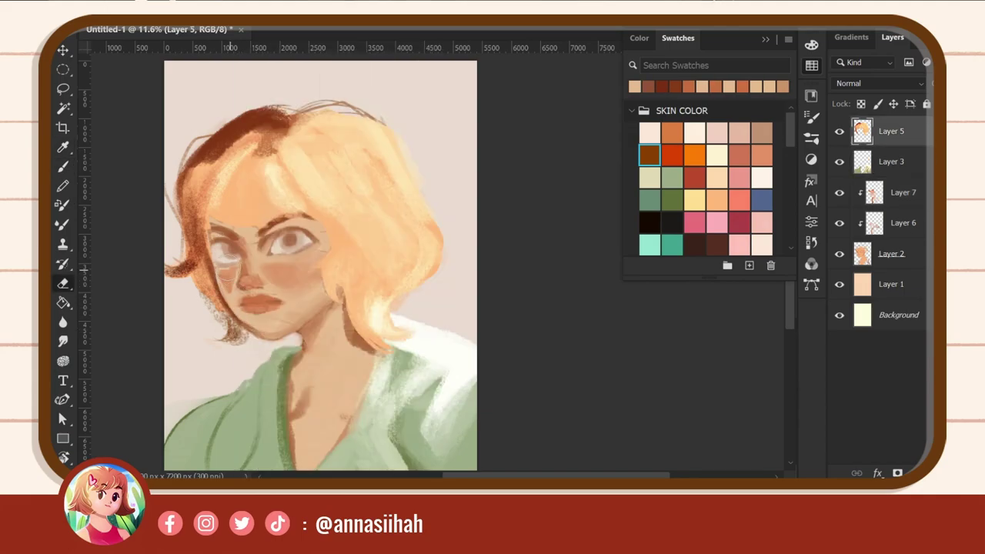
{"action": "left_click", "coordinate": [904, 191]}
{"action": "left_click", "coordinate": [259, 226], "text": "alt"}
{"action": "left_click", "coordinate": [291, 234], "text": "alt"}
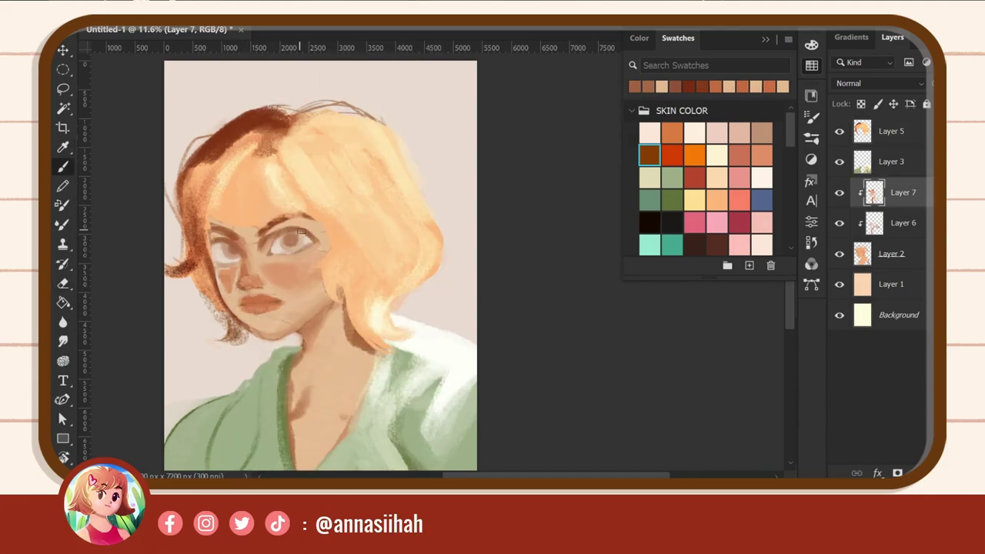
{"action": "left_click", "coordinate": [228, 247], "text": "alt"}
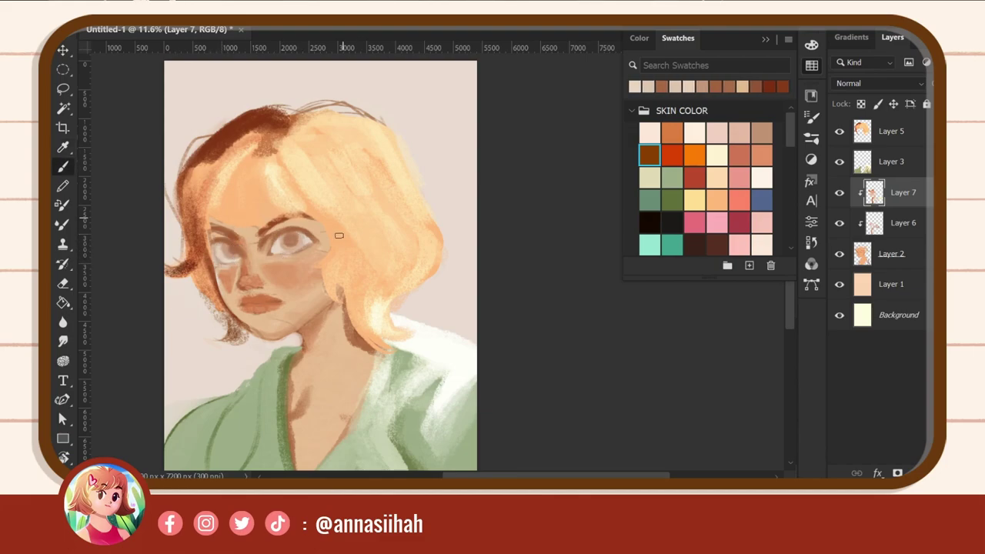
- Add light touches to the nose, crimson blush to the cheeks, and darker detail to the lash lines and lips
{"action": "left_click", "coordinate": [228, 277], "text": "alt"}
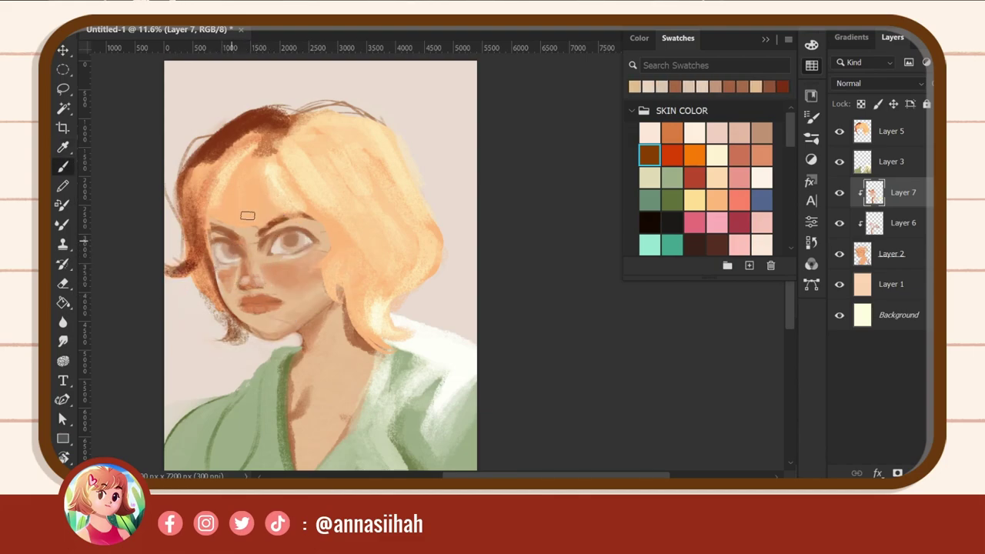
{"action": "left_click", "coordinate": [288, 277], "text": "alt"}
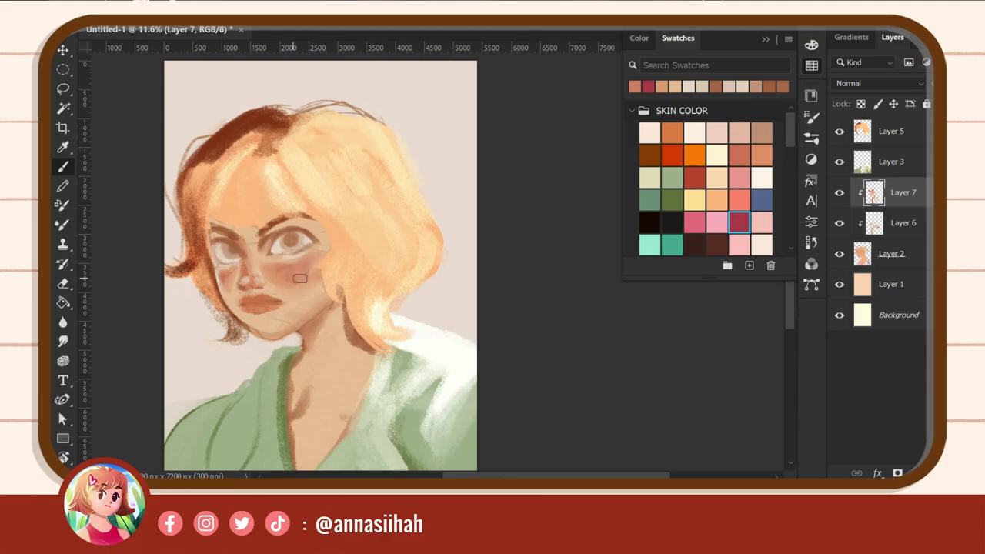
{"action": "left_click", "coordinate": [266, 254], "text": "alt"}
{"action": "left_click", "coordinate": [253, 23]}
{"action": "left_click", "coordinate": [254, 284]}
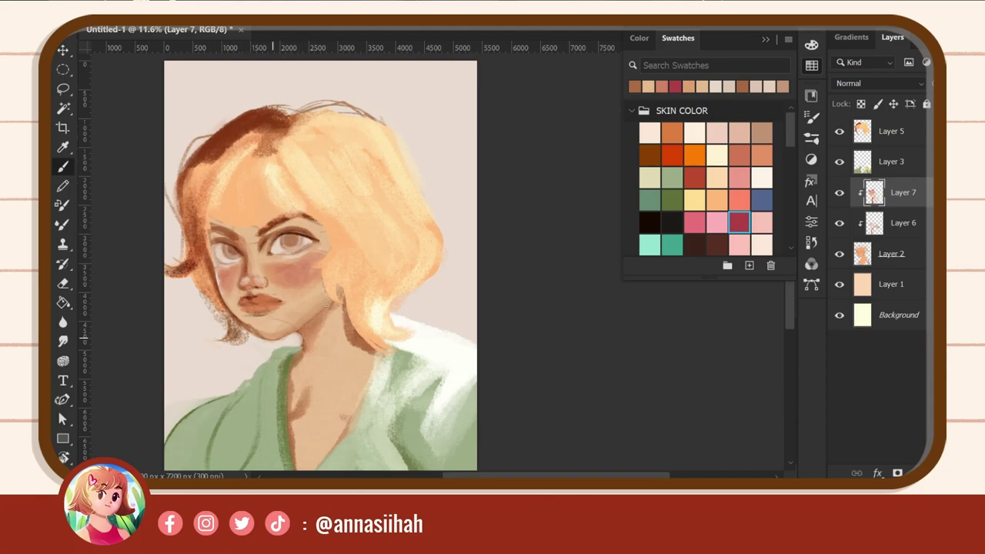
- Paint dark brown shadows on the neck and along the neckline, and soften the face shading with a soft round brush
{"action": "left_click_drag", "start_coordinate": [355, 373], "coordinate": [361, 343]}
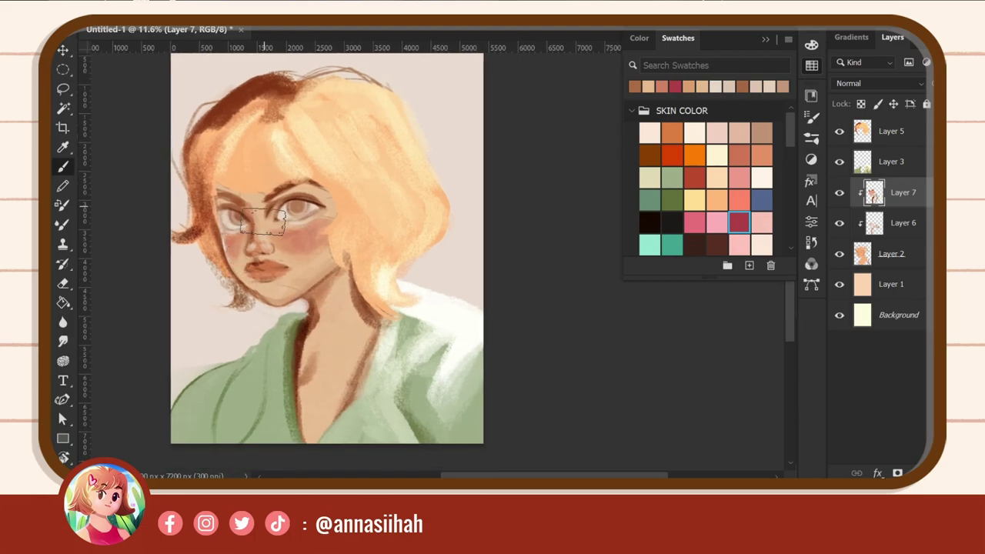
{"action": "left_click", "coordinate": [254, 277], "text": "alt"}
{"action": "right_click", "coordinate": [317, 298]}
{"action": "key", "text": "Escape"}
{"action": "left_click_drag", "start_coordinate": [254, 254], "coordinate": [234, 265]}
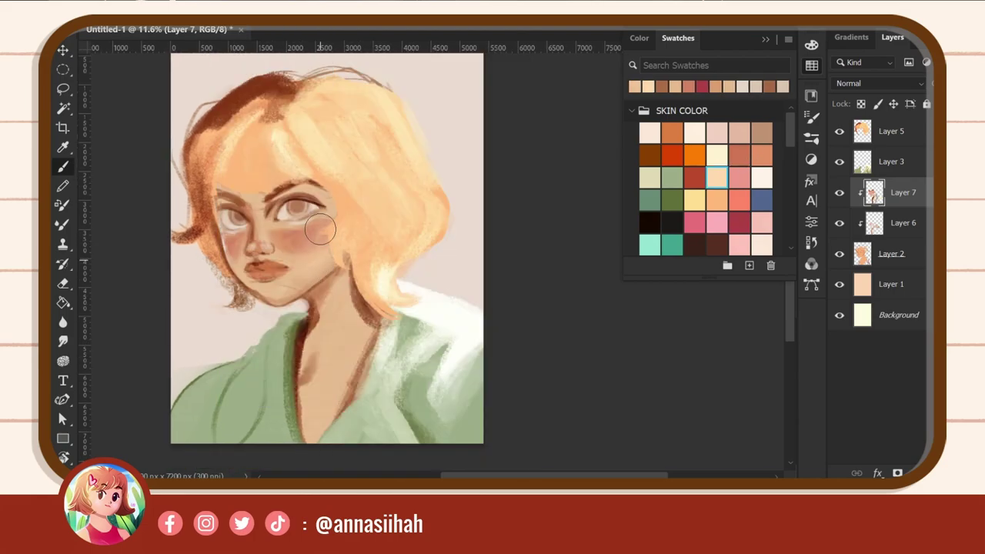
{"action": "mouse_move", "coordinate": [263, 202]}
{"action": "left_mouse_down"}
{"action": "mouse_move", "coordinate": [258, 240]}
{"action": "mouse_move", "coordinate": [257, 217]}
{"action": "left_mouse_up"}
- Blend the neck and chest shadows softly using a sampled skin tone and the pale pink swatch
{"action": "key", "text": "i"}
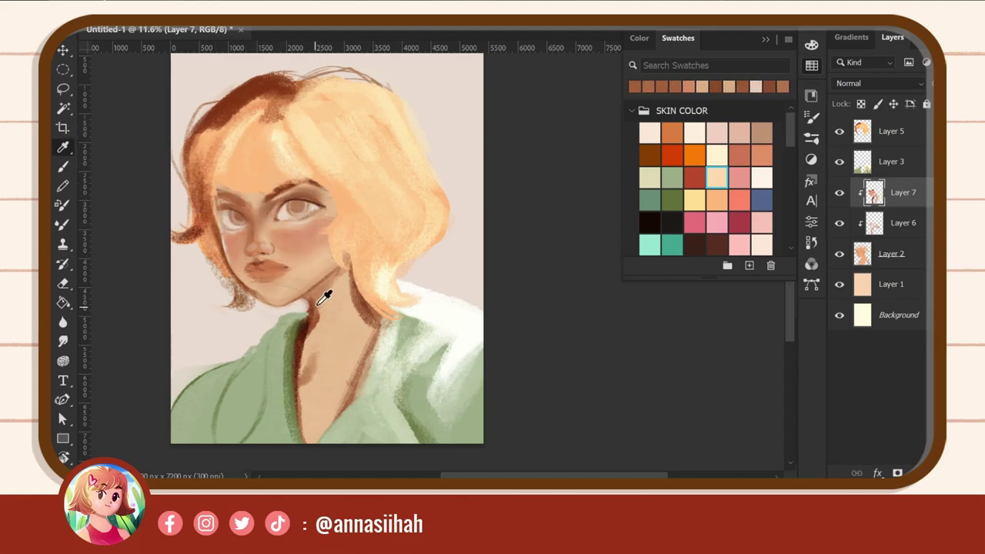
{"action": "left_click", "coordinate": [359, 315]}
{"action": "left_click", "coordinate": [716, 133]}
{"action": "key", "text": "b"}
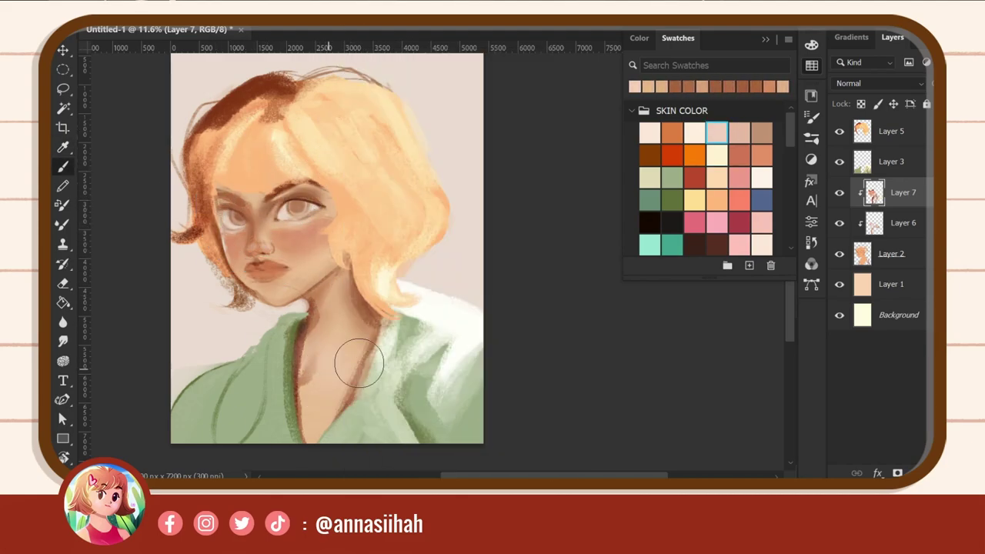
- Paint darker green fold lines along both sides of the collar and the sleeve on Layer 3
{"action": "left_click", "coordinate": [892, 161]}
{"action": "left_click_drag", "start_coordinate": [389, 323], "coordinate": [344, 432]}
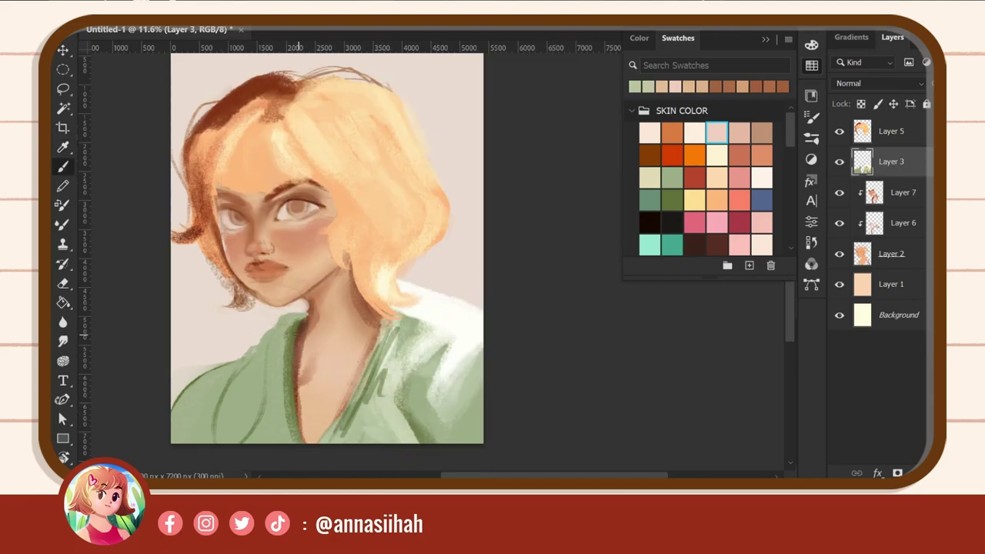
{"action": "mouse_move", "coordinate": [306, 312]}
{"action": "left_mouse_down"}
{"action": "mouse_move", "coordinate": [288, 356]}
{"action": "mouse_move", "coordinate": [299, 431]}
{"action": "left_mouse_up"}
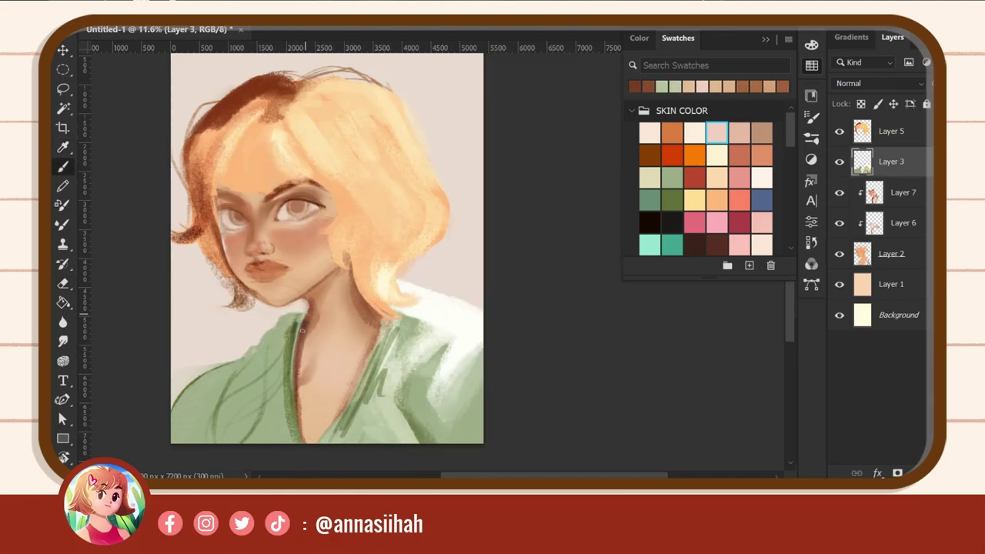
{"action": "left_click", "coordinate": [288, 320], "text": "alt"}
{"action": "left_click_drag", "start_coordinate": [289, 319], "coordinate": [280, 342]}
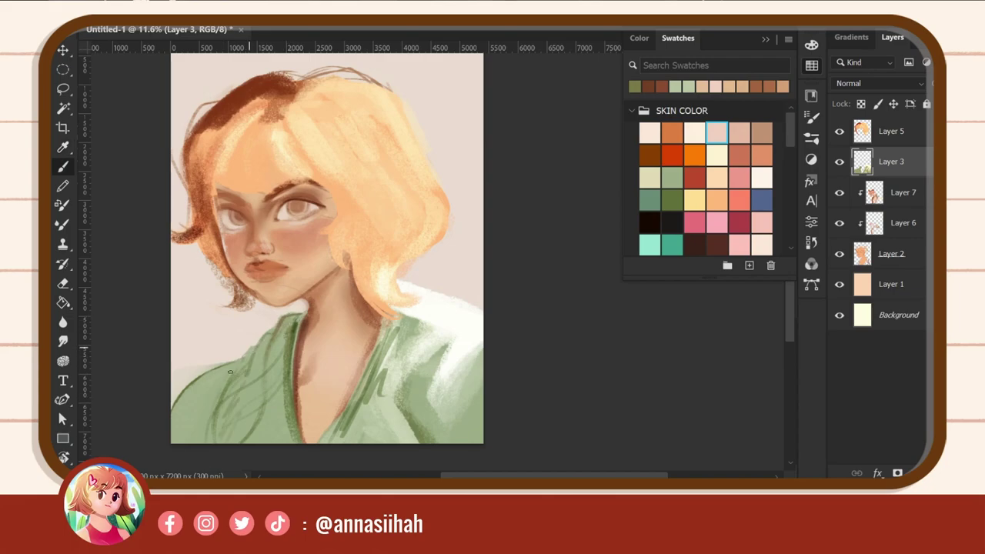
- Cover the lit shoulder of the clothing with a textured white highlight and clear the selection
{"action": "left_click_drag", "start_coordinate": [406, 374], "coordinate": [386, 346]}
{"action": "left_click", "coordinate": [275, 211]}
{"action": "mouse_move", "coordinate": [538, 384]}
{"action": "left_mouse_down"}
{"action": "mouse_move", "coordinate": [473, 411]}
{"action": "mouse_move", "coordinate": [443, 305]}
{"action": "mouse_move", "coordinate": [398, 223]}
{"action": "mouse_move", "coordinate": [359, 293]}
{"action": "mouse_move", "coordinate": [353, 331]}
{"action": "left_mouse_up"}
{"action": "key", "text": "ctrl+d"}
{"action": "right_click", "coordinate": [446, 260]}
{"action": "key", "text": "Escape"}
- Paint brown and light orange strands through the fringe, crown and sides of the hair on Layer 5
{"action": "key", "text": "alt+bracketright"}
{"action": "scroll", "coordinate": [410, 150], "scroll_direction": "up", "scroll_amount": 2}
{"action": "mouse_move", "coordinate": [184, 269]}
{"action": "left_mouse_down"}
{"action": "mouse_move", "coordinate": [177, 229]}
{"action": "mouse_move", "coordinate": [185, 269]}
{"action": "left_mouse_up"}
{"action": "left_click_drag", "start_coordinate": [192, 215], "coordinate": [213, 311]}
{"action": "left_click_drag", "start_coordinate": [193, 269], "coordinate": [231, 327]}
{"action": "left_click_drag", "start_coordinate": [224, 158], "coordinate": [222, 216]}
{"action": "mouse_move", "coordinate": [244, 215]}
{"action": "left_mouse_down"}
{"action": "mouse_move", "coordinate": [254, 143]}
{"action": "mouse_move", "coordinate": [238, 131]}
{"action": "left_mouse_up"}
{"action": "left_click_drag", "start_coordinate": [192, 170], "coordinate": [279, 110]}
{"action": "left_click_drag", "start_coordinate": [265, 146], "coordinate": [331, 254]}
{"action": "mouse_move", "coordinate": [289, 161]}
{"action": "left_mouse_down"}
{"action": "mouse_move", "coordinate": [279, 219]}
{"action": "mouse_move", "coordinate": [246, 215]}
{"action": "mouse_move", "coordinate": [229, 185]}
{"action": "left_mouse_up"}
{"action": "mouse_move", "coordinate": [254, 154]}
{"action": "left_mouse_down"}
{"action": "mouse_move", "coordinate": [257, 212]}
{"action": "mouse_move", "coordinate": [203, 219]}
{"action": "mouse_move", "coordinate": [258, 207]}
{"action": "left_mouse_up"}
{"action": "mouse_move", "coordinate": [296, 177]}
{"action": "left_mouse_down"}
{"action": "mouse_move", "coordinate": [331, 262]}
{"action": "mouse_move", "coordinate": [337, 159]}
{"action": "mouse_move", "coordinate": [396, 308]}
{"action": "mouse_move", "coordinate": [358, 257]}
{"action": "left_mouse_up"}
- Add crimson blush to both cheeks on Layer 7
{"action": "left_click", "coordinate": [892, 192]}
{"action": "left_click", "coordinate": [739, 222]}
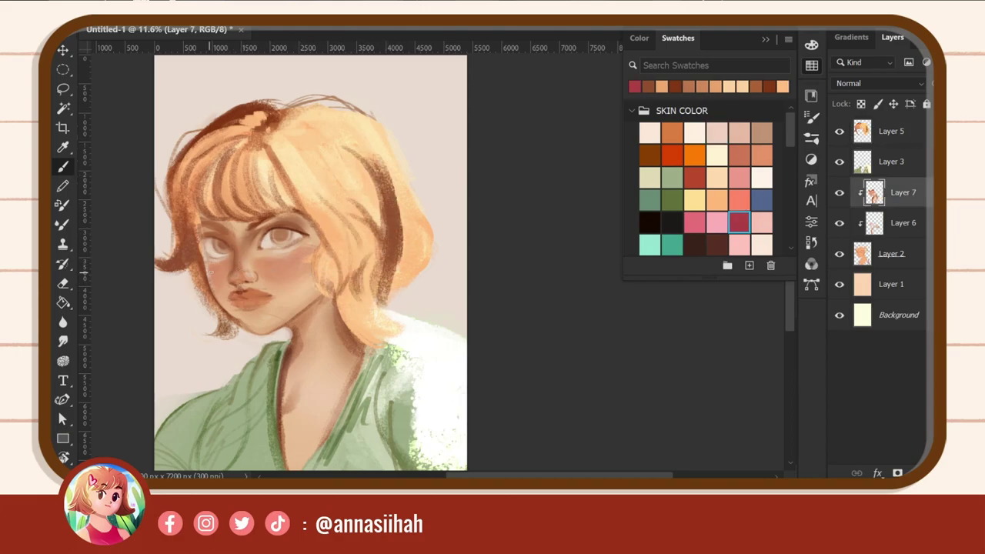
{"action": "key", "text": "alt+period"}
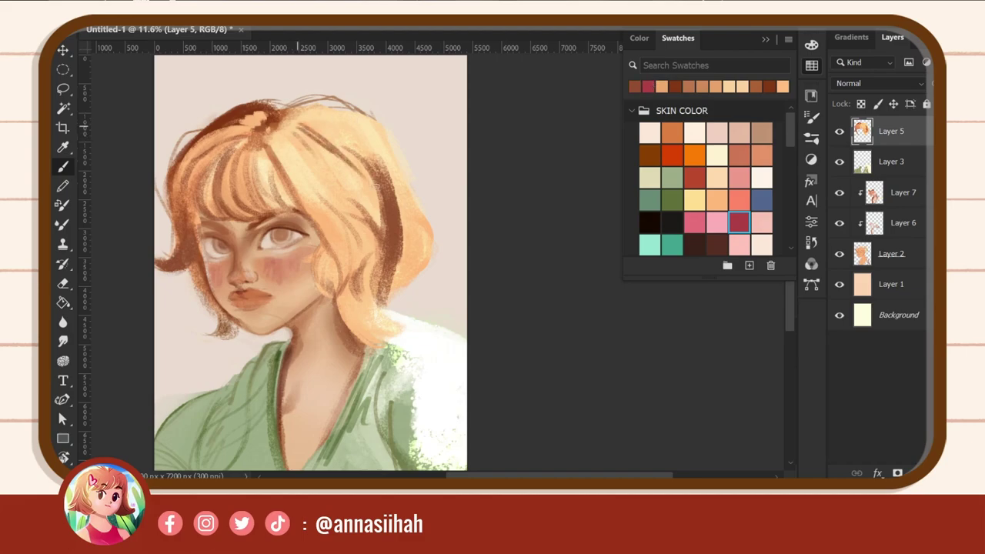
- Erase the stray sketch lines around the hair on Layer 2
{"action": "key", "text": "alt+bracketleft"}
{"action": "key", "text": "alt+bracketleft"}
{"action": "key", "text": "alt+bracketleft"}
{"action": "key", "text": "alt+bracketleft"}
{"action": "key", "text": "e"}
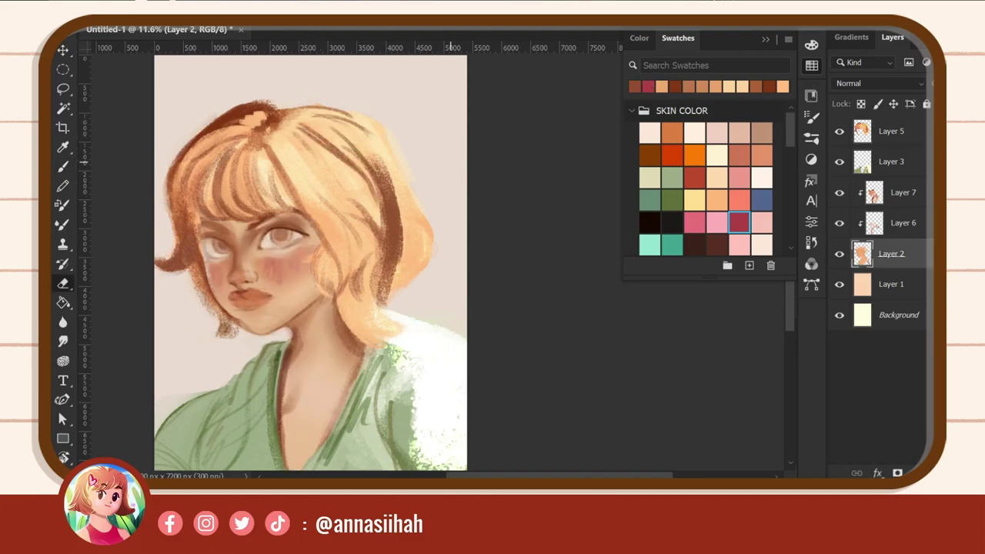
- Warp the hair on Layer 5 to reshape its crown and outer silhouette
{"action": "key", "text": "alt+period"}
{"action": "key", "text": "ctrl+t"}
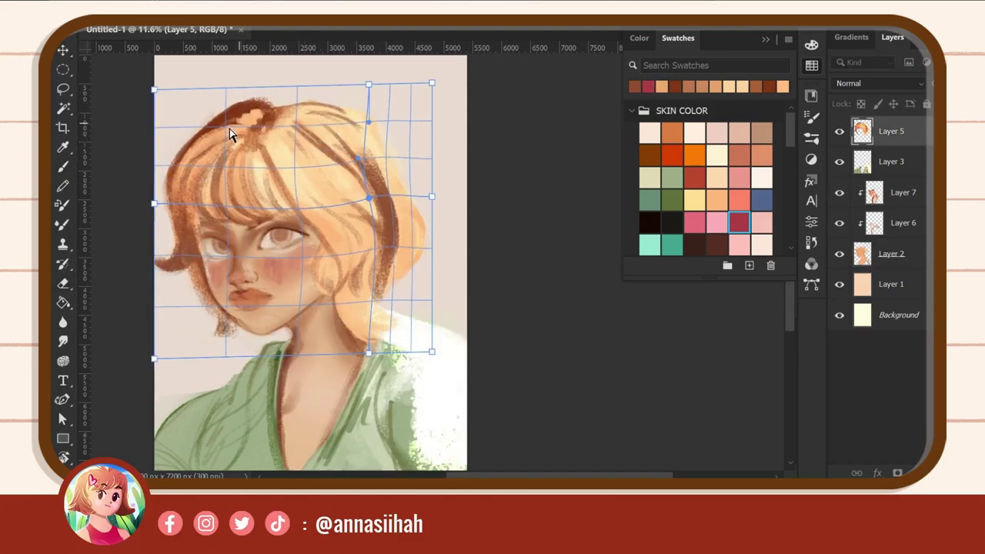
{"action": "left_click_drag", "start_coordinate": [248, 129], "coordinate": [446, 72]}
{"action": "key", "text": "Return"}
{"action": "left_click_drag", "start_coordinate": [366, 244], "coordinate": [473, 241]}
- Select the hair layer's outline and add a new layer above it set to Multiply
{"action": "right_click", "coordinate": [861, 131]}
{"action": "left_click", "coordinate": [838, 180]}
{"action": "key", "text": "ctrl+shift+alt+n"}
{"action": "left_click", "coordinate": [761, 132]}
{"action": "key", "text": "b"}
{"action": "left_click", "coordinate": [877, 83]}
{"action": "left_click", "coordinate": [869, 153]}
- Shade the selected hair with tan and brown using the Soft Round Pressure Opacity and Flow brush
{"action": "right_click", "coordinate": [361, 57]}
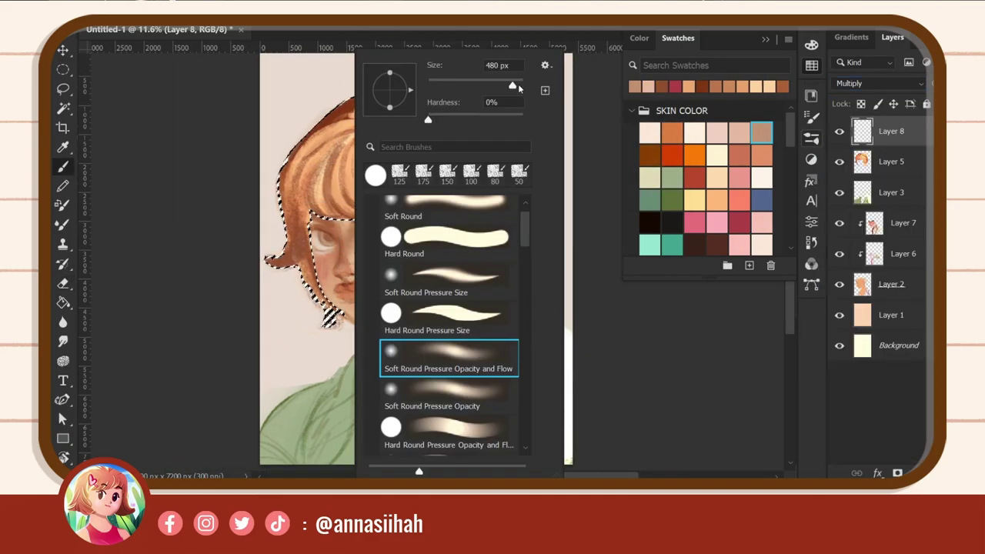
{"action": "key", "text": "Return"}
{"action": "mouse_move", "coordinate": [510, 87]}
{"action": "left_mouse_down"}
{"action": "mouse_move", "coordinate": [400, 223]}
{"action": "mouse_move", "coordinate": [428, 209]}
{"action": "mouse_move", "coordinate": [417, 154]}
{"action": "left_mouse_up"}
{"action": "key", "text": "e"}
{"action": "key", "text": "b"}
{"action": "left_click", "coordinate": [648, 154]}
{"action": "mouse_move", "coordinate": [493, 138]}
{"action": "left_mouse_down"}
{"action": "mouse_move", "coordinate": [467, 177]}
{"action": "mouse_move", "coordinate": [465, 308]}
{"action": "left_mouse_up"}
- Deselect the hair, soften the Multiply shading with a large soft eraser, and clip Layer 8 to Layer 5
{"action": "key", "text": "ctrl+d"}
{"action": "key", "text": "e"}
{"action": "right_click", "coordinate": [576, 269]}
{"action": "key", "text": "Return"}
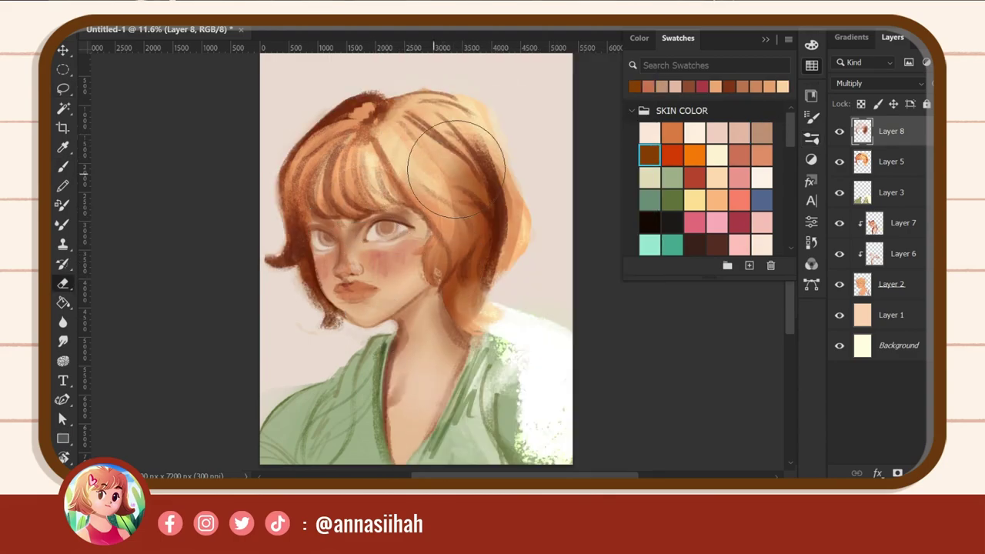
{"action": "right_click", "coordinate": [915, 133]}
{"action": "left_click", "coordinate": [770, 254]}
- Refine the lower hair tips on Layer 5 with a textured eraser and brush
{"action": "left_click", "coordinate": [891, 161]}
{"action": "right_click", "coordinate": [467, 185]}
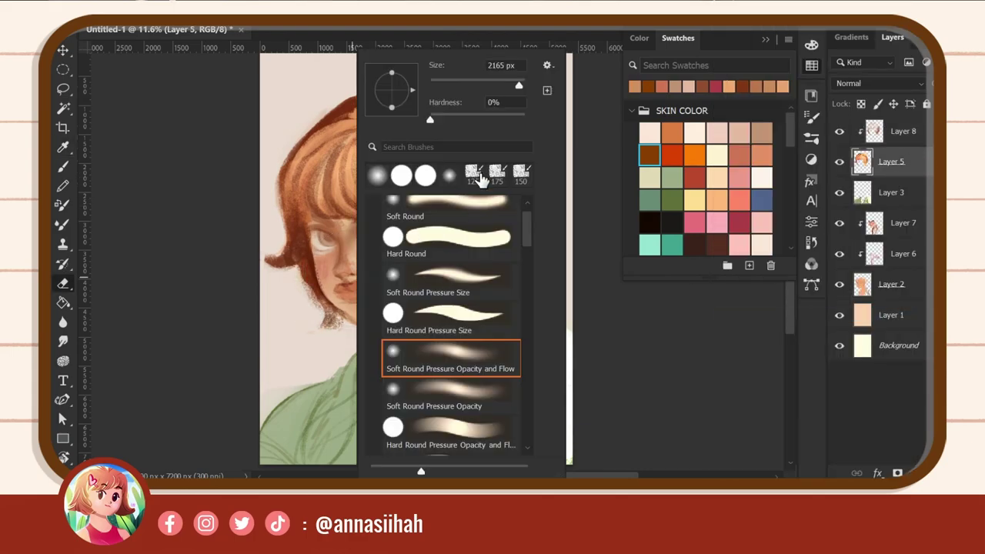
{"action": "key", "text": "Return"}
{"action": "key", "text": "b"}
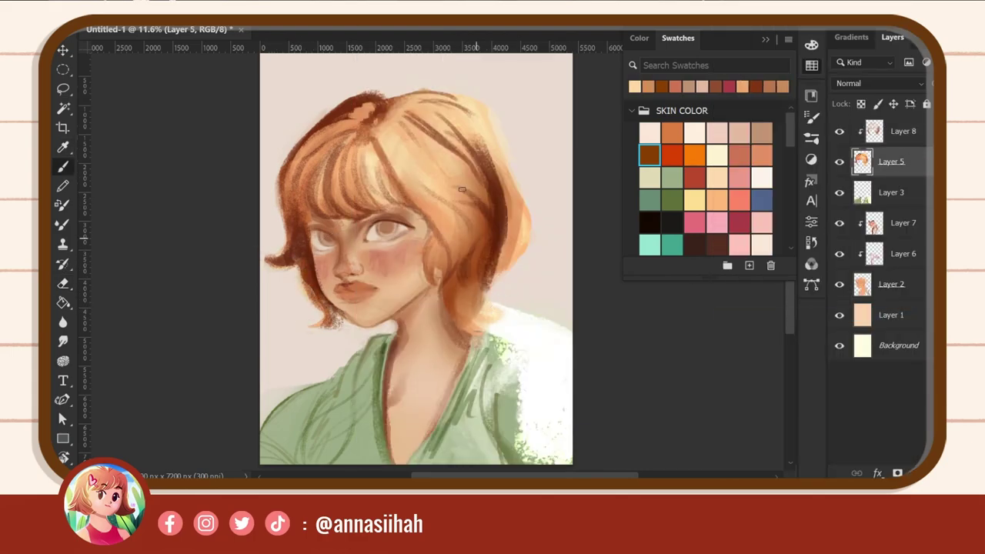
- Add a new clipped layer set to Screen and brush pale highlight strands over the hair
{"action": "key", "text": "ctrl+shift+alt+n"}
{"action": "left_click", "coordinate": [877, 83]}
{"action": "left_click", "coordinate": [847, 211]}
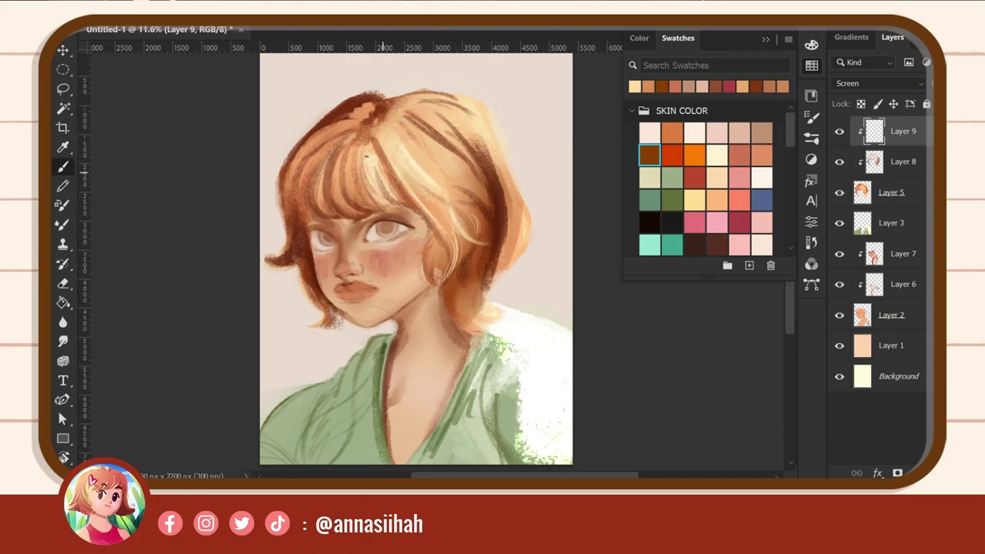
{"action": "left_click_drag", "start_coordinate": [451, 140], "coordinate": [497, 289]}
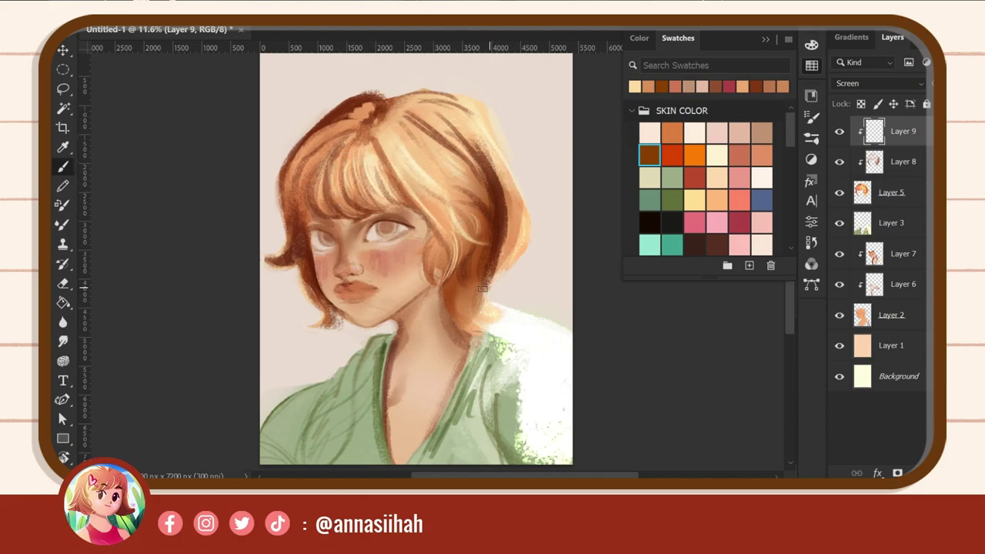
- Paint soft lavender-blue highlights along the hair parting and crown on Layer 9
{"action": "left_click", "coordinate": [760, 200]}
{"action": "left_click", "coordinate": [639, 38]}
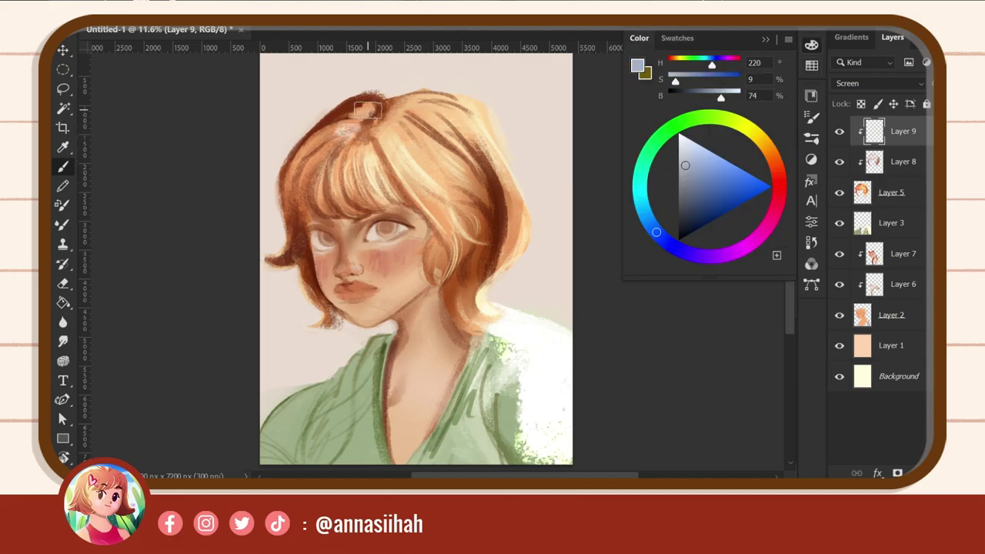
{"action": "left_click_drag", "start_coordinate": [368, 107], "coordinate": [341, 138]}
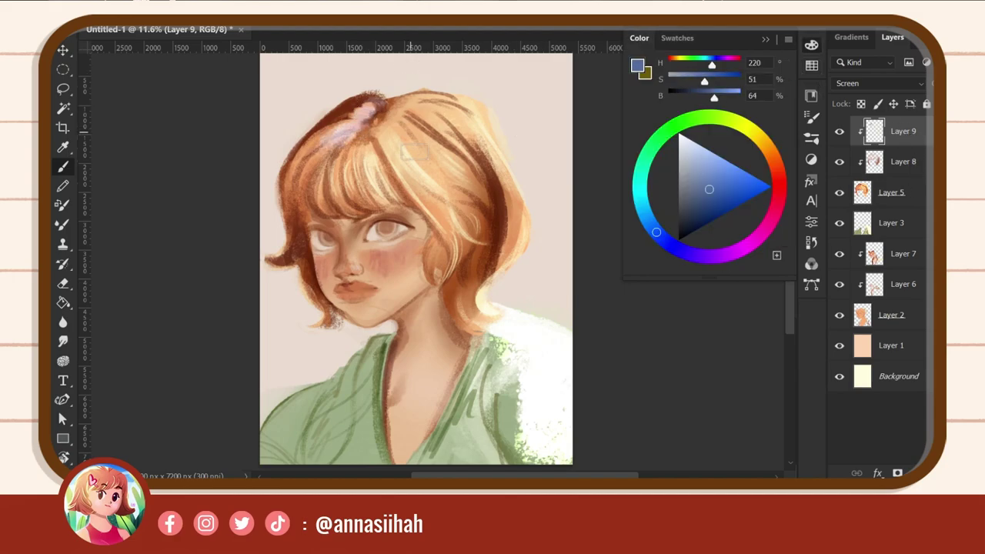
- Save the painting as a Photoshop file named Photo study with kylies Builder Brush, with Maximize Compatibility on
{"action": "key", "text": "ctrl+s"}
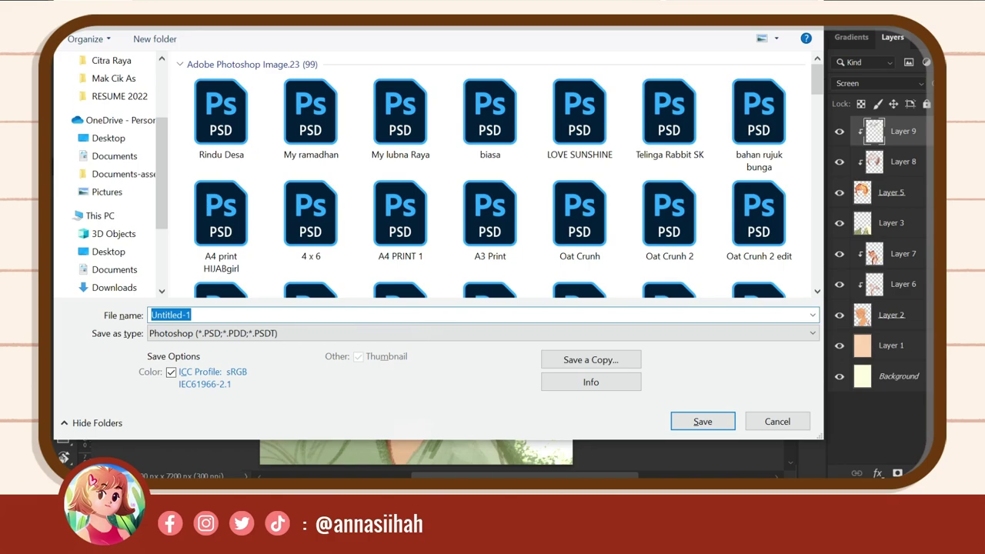
{"action": "key", "text": "ctrl+a"}
{"action": "type", "text": "Photo study with kylies"}
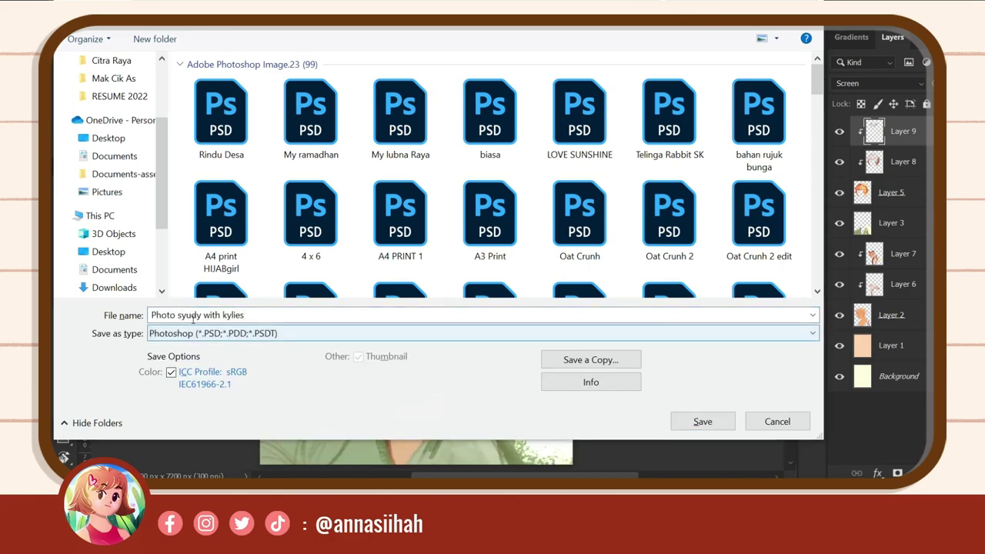
{"action": "type", "text": " Builder"}
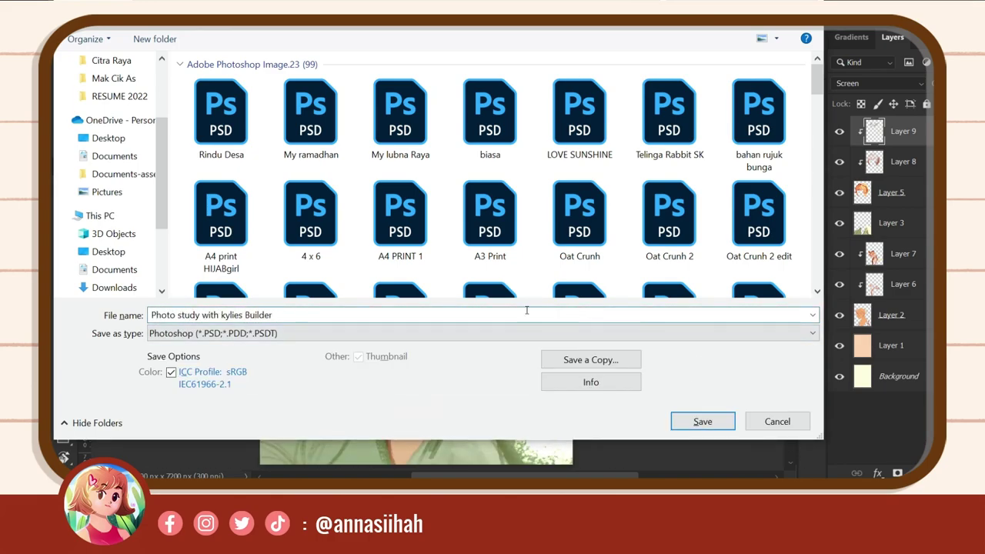
{"action": "left_click", "coordinate": [717, 428]}
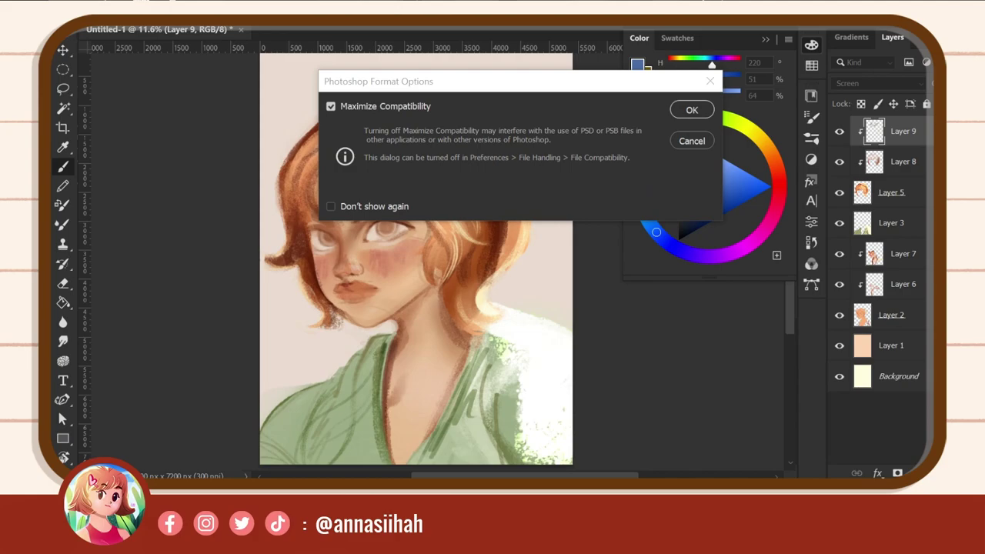
{"action": "left_click", "coordinate": [691, 109]}
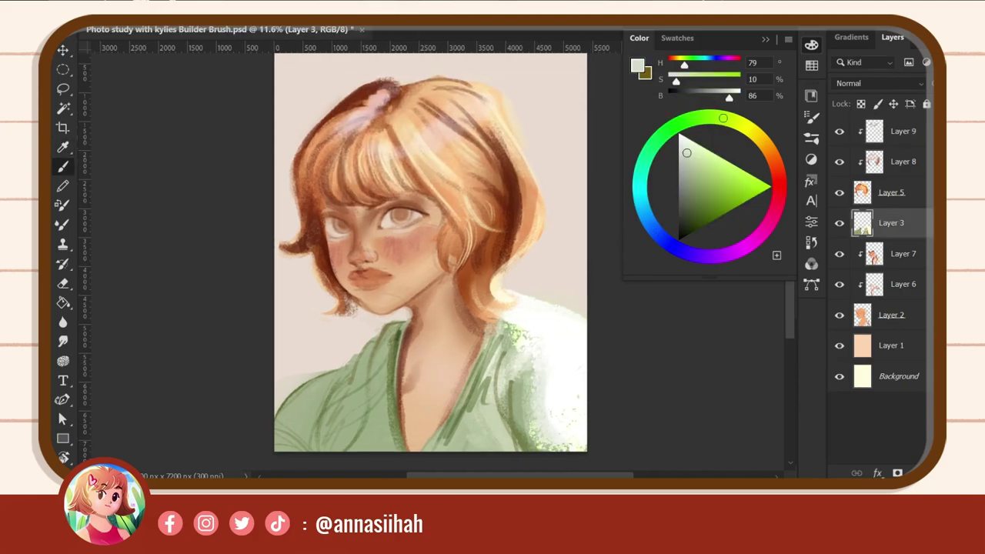
- Paint grey-green folds and dark green shadows over the cardigan sleeve at the canvas's lower right on Layer 3
{"action": "mouse_move", "coordinate": [523, 408]}
{"action": "left_mouse_down"}
{"action": "mouse_move", "coordinate": [510, 391]}
{"action": "mouse_move", "coordinate": [519, 326]}
{"action": "left_mouse_up"}
{"action": "left_click", "coordinate": [523, 346], "text": "alt"}
{"action": "left_click_drag", "start_coordinate": [553, 377], "coordinate": [565, 446]}
{"action": "left_click", "coordinate": [576, 389], "text": "alt"}
{"action": "mouse_move", "coordinate": [569, 327]}
{"action": "left_mouse_down"}
{"action": "mouse_move", "coordinate": [562, 417]}
{"action": "mouse_move", "coordinate": [601, 328]}
{"action": "mouse_move", "coordinate": [528, 397]}
{"action": "mouse_move", "coordinate": [539, 427]}
{"action": "mouse_move", "coordinate": [566, 381]}
{"action": "mouse_move", "coordinate": [525, 436]}
{"action": "mouse_move", "coordinate": [581, 442]}
{"action": "left_mouse_up"}
{"action": "left_click", "coordinate": [562, 384], "text": "alt"}
{"action": "mouse_move", "coordinate": [531, 416]}
{"action": "left_mouse_down"}
{"action": "mouse_move", "coordinate": [577, 450]}
{"action": "mouse_move", "coordinate": [558, 427]}
{"action": "left_mouse_up"}
{"action": "left_click", "coordinate": [554, 406], "text": "alt"}
- Block in the lower-left sleeve with dark grey-green and extend the right sleeve's strokes along the canvas edge
{"action": "mouse_move", "coordinate": [323, 369]}
{"action": "left_mouse_down"}
{"action": "mouse_move", "coordinate": [266, 396]}
{"action": "mouse_move", "coordinate": [308, 446]}
{"action": "left_mouse_up"}
{"action": "left_click", "coordinate": [293, 416], "text": "alt"}
{"action": "left_click_drag", "start_coordinate": [265, 392], "coordinate": [288, 431]}
{"action": "left_click", "coordinate": [567, 303], "text": "alt"}
{"action": "left_click_drag", "start_coordinate": [569, 307], "coordinate": [569, 408]}
{"action": "left_click", "coordinate": [573, 370], "text": "alt"}
{"action": "left_click_drag", "start_coordinate": [573, 354], "coordinate": [573, 400]}
- Paint a white edge along the left shoulder of the clothing, from the neck outward
{"action": "left_click", "coordinate": [391, 328], "text": "alt"}
{"action": "mouse_move", "coordinate": [408, 323]}
{"action": "left_mouse_down"}
{"action": "mouse_move", "coordinate": [345, 366]}
{"action": "mouse_move", "coordinate": [476, 268]}
{"action": "mouse_move", "coordinate": [494, 275]}
{"action": "mouse_move", "coordinate": [560, 214]}
{"action": "mouse_move", "coordinate": [344, 402]}
{"action": "mouse_move", "coordinate": [364, 375]}
{"action": "mouse_move", "coordinate": [283, 410]}
{"action": "mouse_move", "coordinate": [343, 373]}
{"action": "left_mouse_up"}
{"action": "left_click", "coordinate": [364, 375], "text": "alt"}
{"action": "left_click", "coordinate": [429, 395], "text": "alt"}
{"action": "key", "text": "e"}
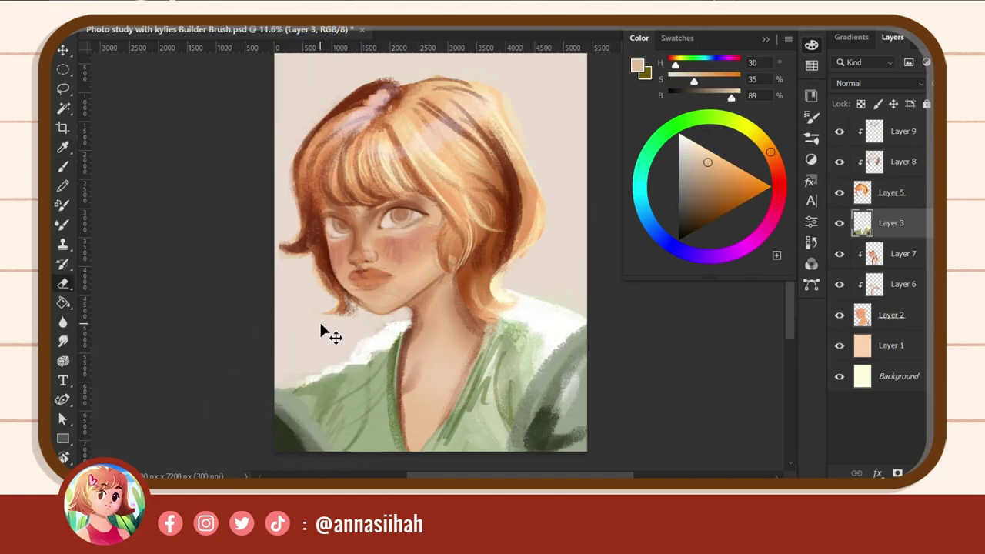
- Darken the irises, eyelid lines and mouth line on Layer 7 with a reddish brown sampled from the hair
{"action": "key", "text": "b"}
{"action": "left_click", "coordinate": [504, 250], "text": "alt"}
{"action": "left_click", "coordinate": [912, 256]}
{"action": "key", "text": "ctrl+plus"}
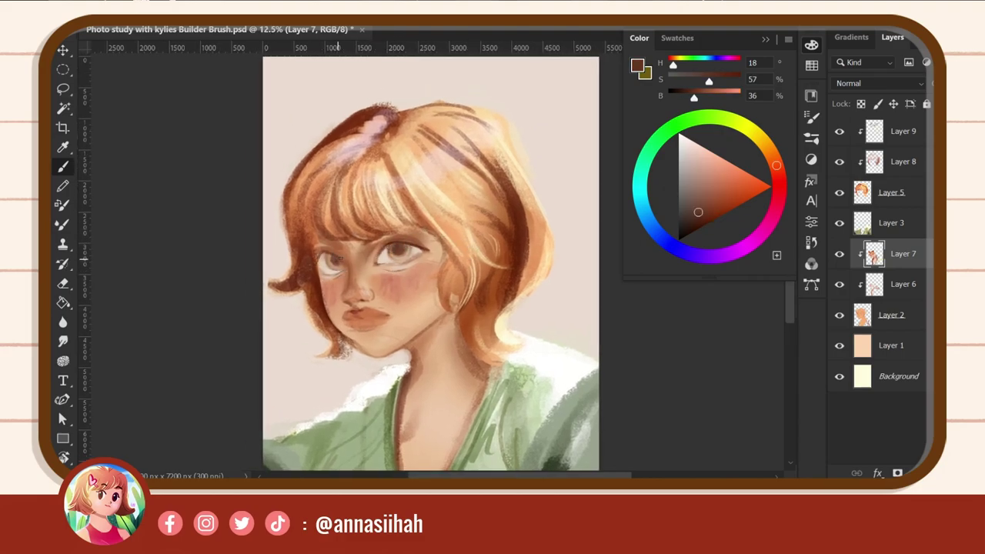
{"action": "left_click", "coordinate": [385, 266], "text": "alt"}
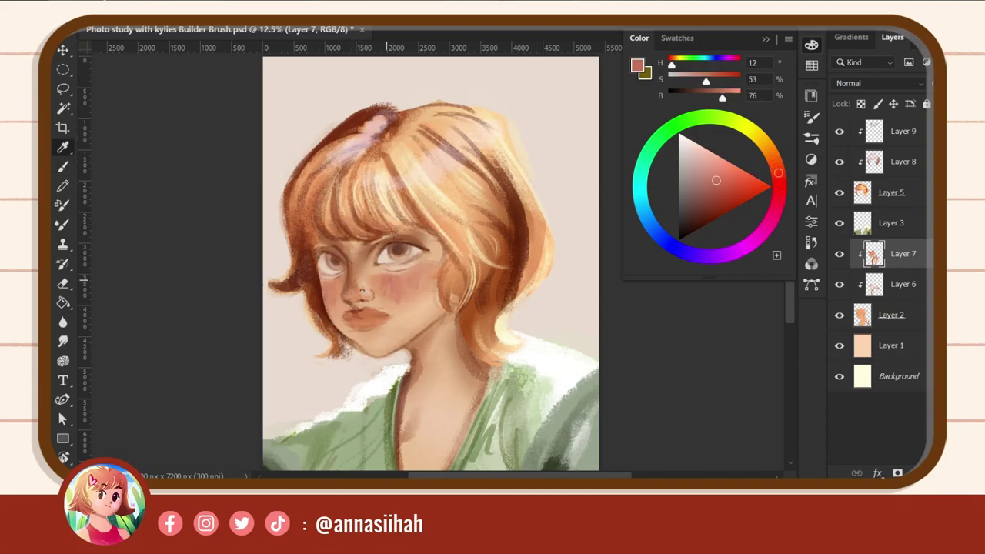
- Add a new layer at the top of the stack and repaint the nose with sampled skin tones
{"action": "key", "text": "ctrl+shift+alt+n"}
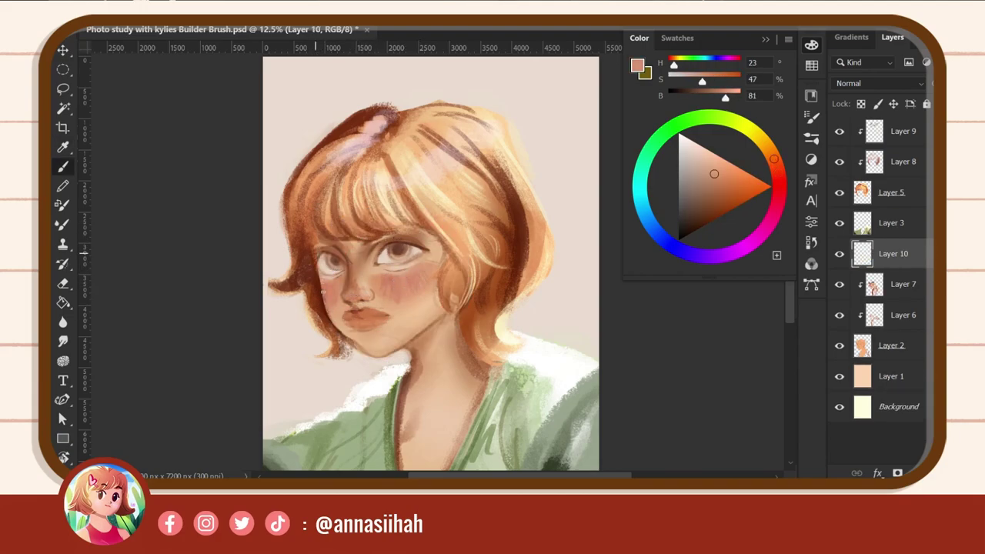
{"action": "key", "text": "ctrl+shift+bracketright"}
{"action": "left_click", "coordinate": [358, 294], "text": "alt"}
{"action": "left_click", "coordinate": [359, 294], "text": "alt"}
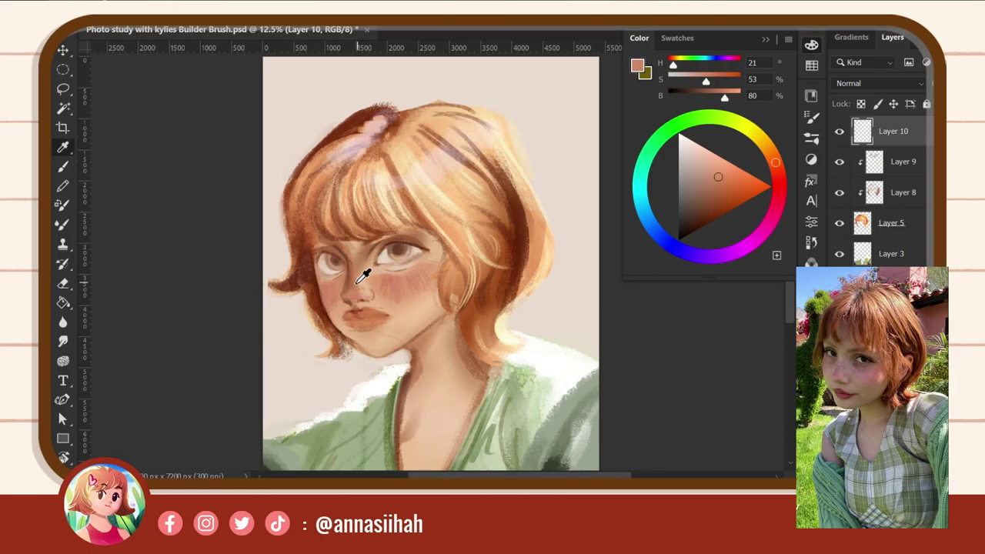
{"action": "left_click", "coordinate": [351, 264], "text": "alt"}
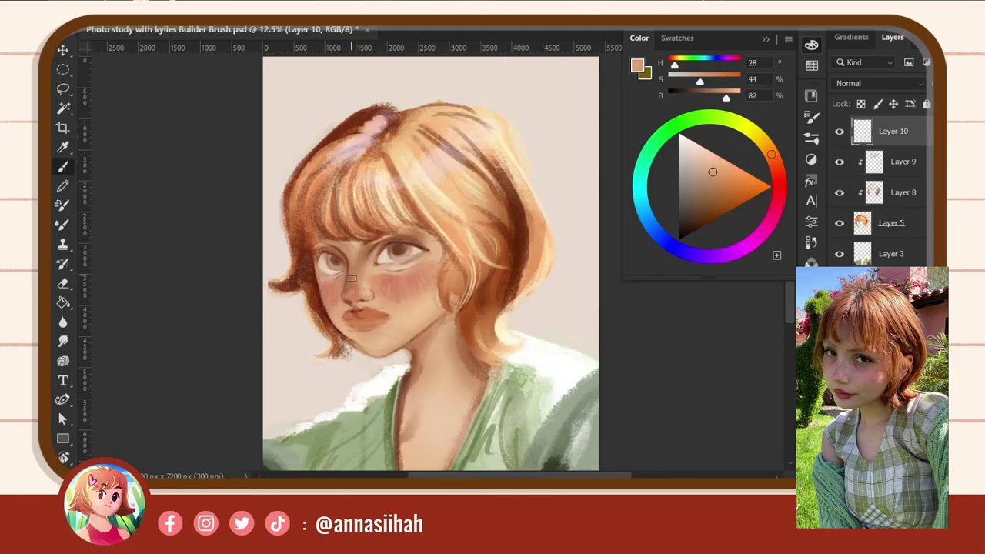
{"action": "left_click", "coordinate": [356, 293], "text": "alt"}
{"action": "left_click", "coordinate": [379, 306], "text": "alt"}
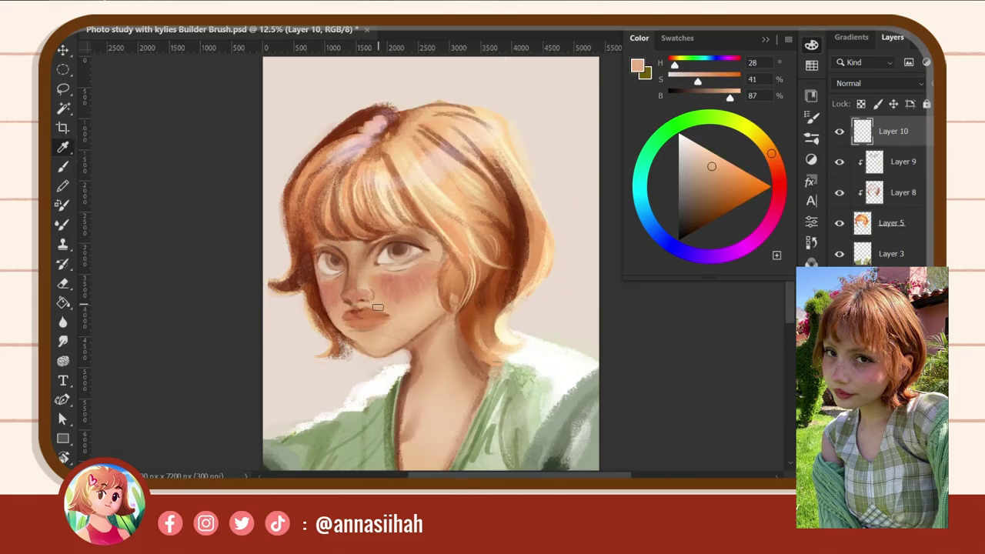
- Reshape the lips on Layer 10 with reddish brown and peach tones sampled from the face
{"action": "left_click", "coordinate": [367, 328], "text": "alt"}
{"action": "left_click", "coordinate": [358, 318], "text": "alt"}
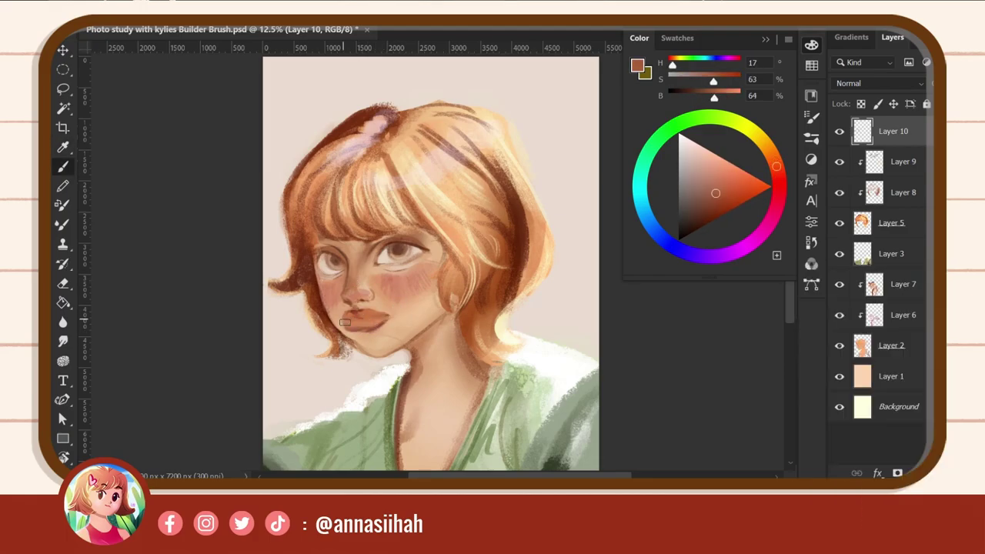
{"action": "left_click", "coordinate": [367, 299], "text": "alt"}
{"action": "left_click", "coordinate": [368, 298], "text": "alt"}
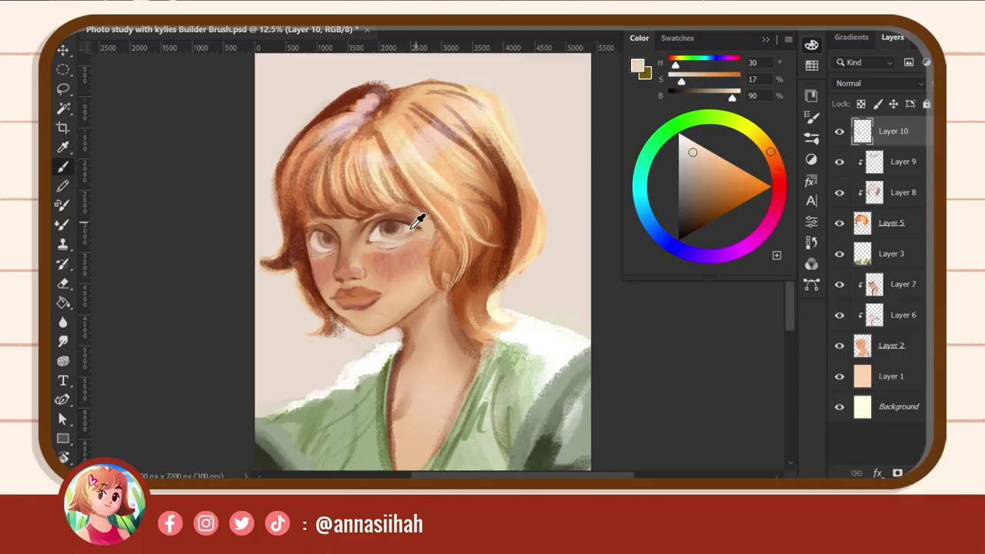
- Refine the eye whites, eyelids and skin around the mouth with colours sampled from the portrait
{"action": "left_click", "coordinate": [416, 221], "text": "alt"}
{"action": "left_click", "coordinate": [401, 224], "text": "alt"}
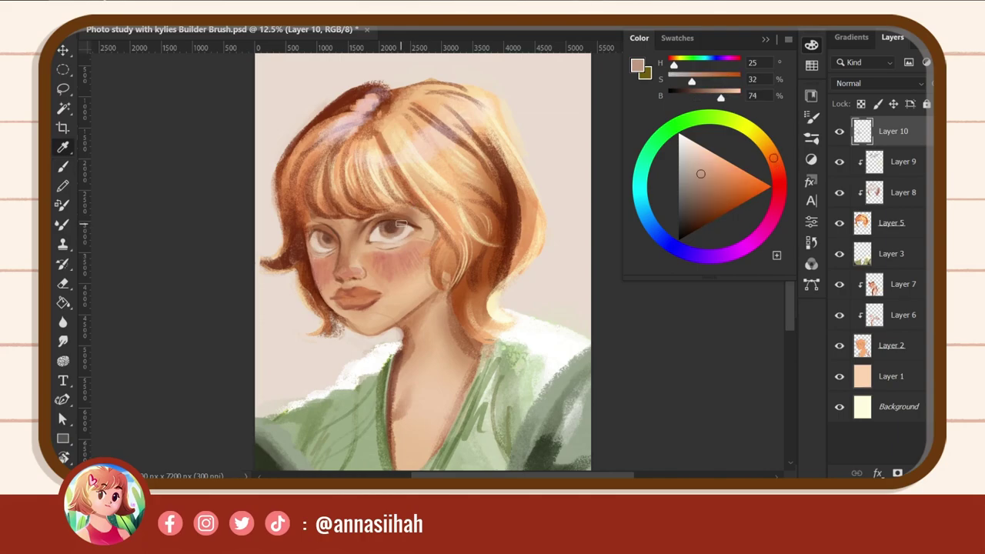
{"action": "left_click", "coordinate": [444, 204], "text": "alt"}
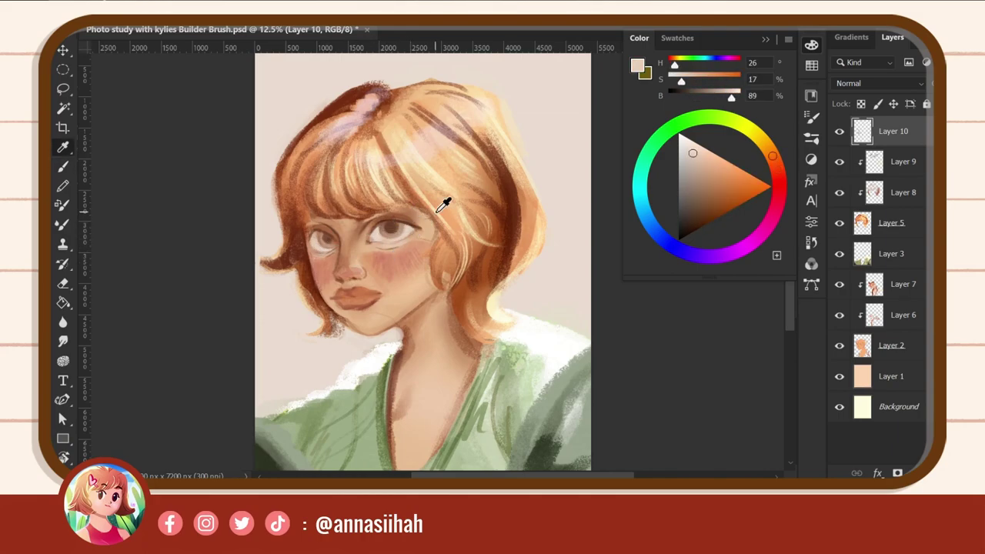
{"action": "left_click", "coordinate": [362, 240], "text": "alt"}
{"action": "left_click", "coordinate": [393, 244], "text": "alt"}
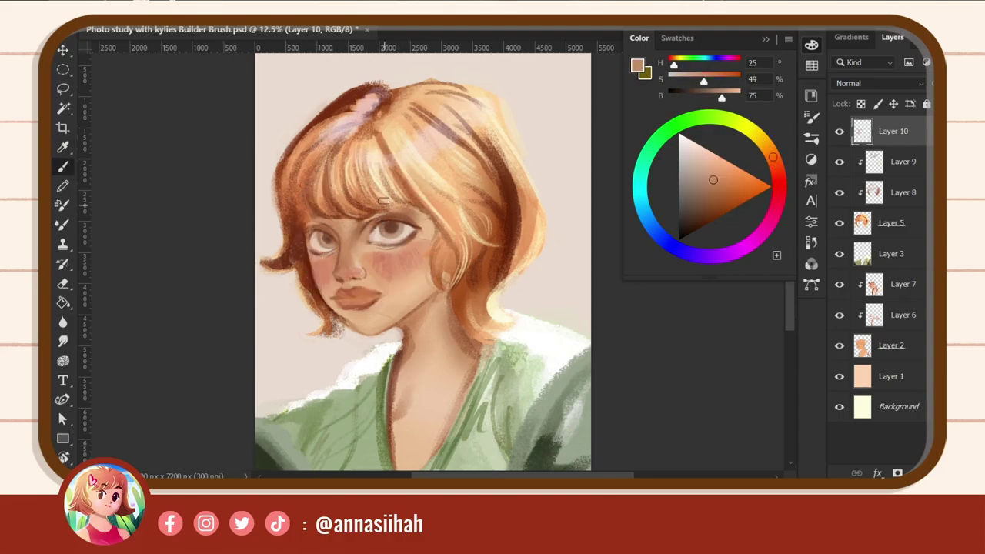
{"action": "left_click", "coordinate": [380, 310], "text": "alt"}
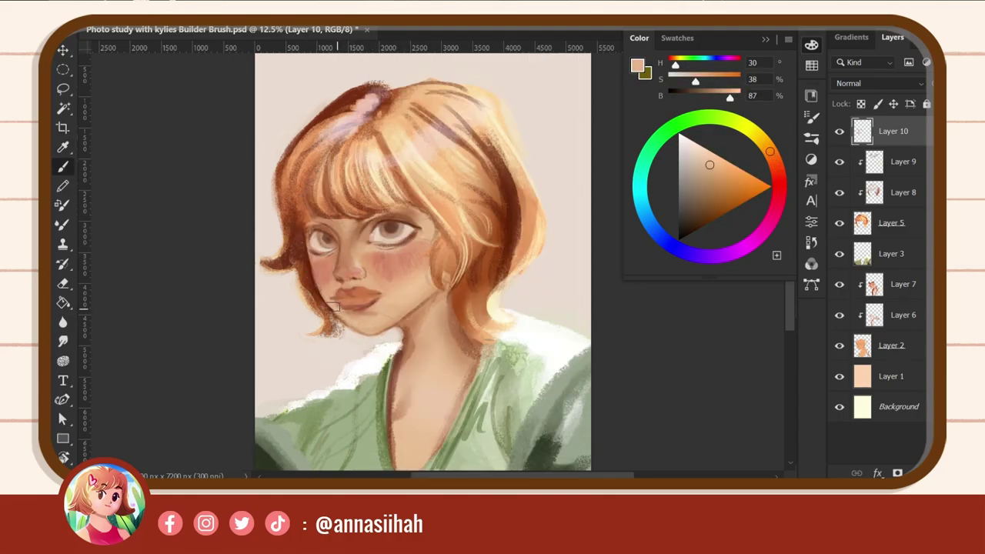
{"action": "left_click", "coordinate": [392, 314], "text": "alt"}
- Flip the canvas horizontally and paint dark brown eyelashes on both eyes
{"action": "key", "text": "ctrl+shift+h"}
{"action": "left_click", "coordinate": [434, 208], "text": "alt"}
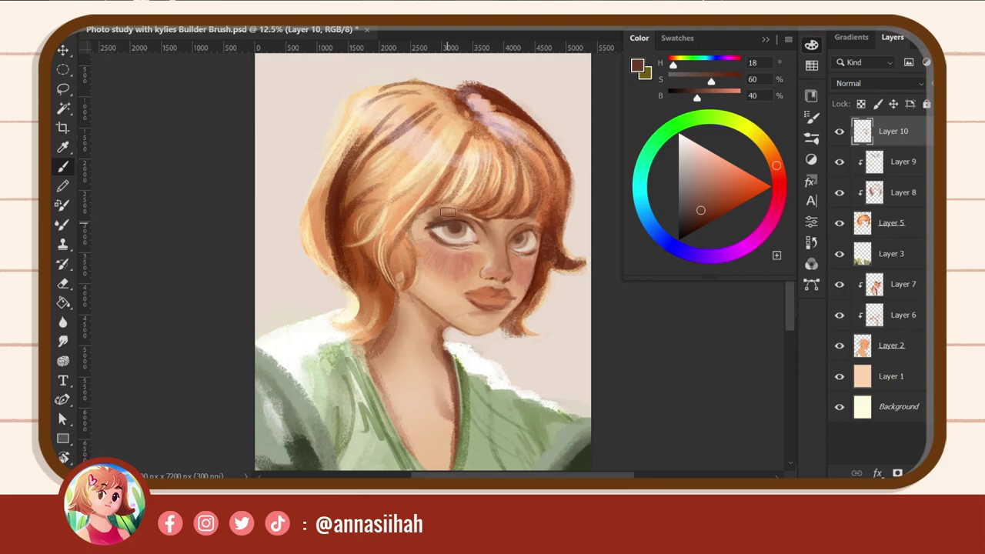
{"action": "key", "text": "ctrl+z"}
{"action": "left_click", "coordinate": [435, 227], "text": "alt"}
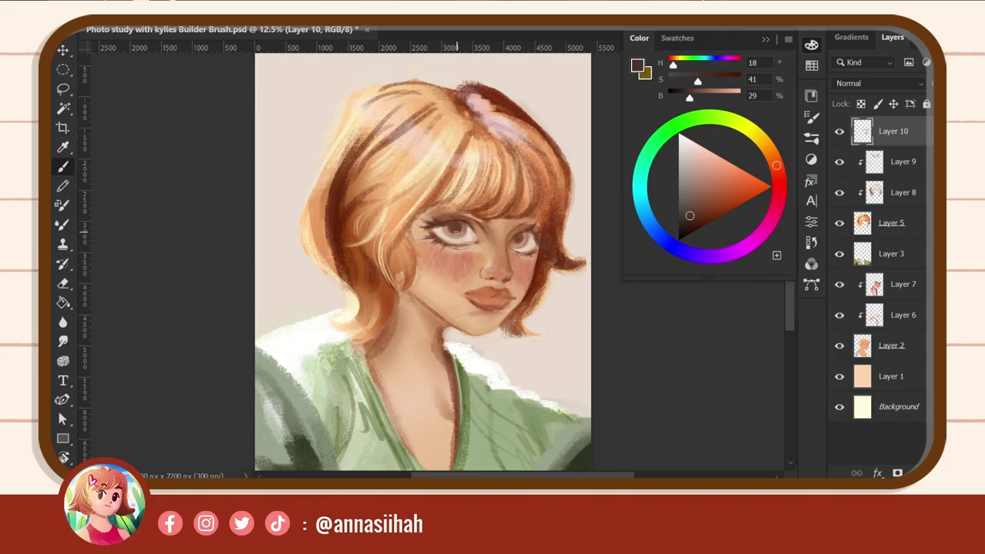
- Reselect Layer 10 and refine the nose tip and nostrils with sampled skin tones
{"action": "left_click", "coordinate": [463, 217], "text": "ctrl"}
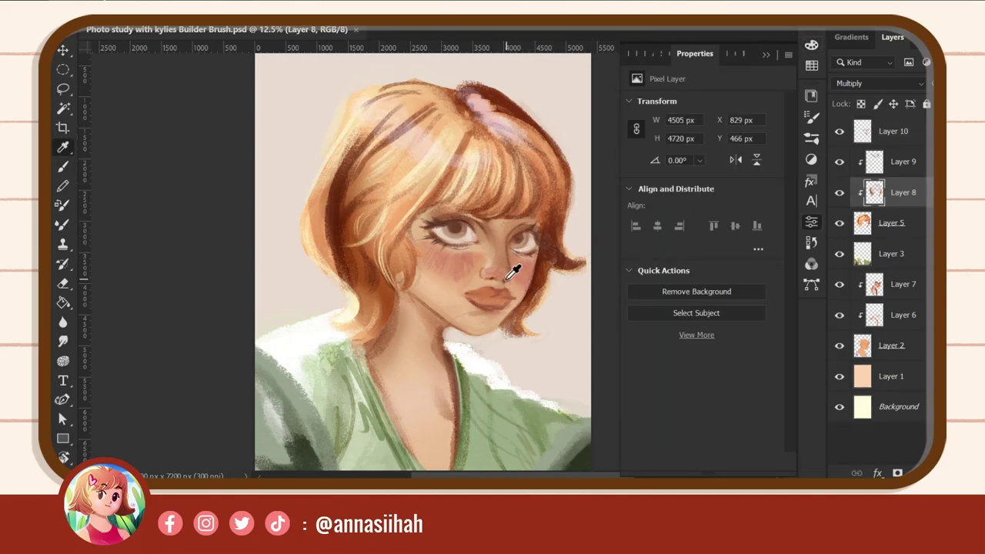
{"action": "left_click", "coordinate": [497, 294], "text": "ctrl"}
{"action": "left_click", "coordinate": [916, 131]}
{"action": "left_click", "coordinate": [492, 284], "text": "alt"}
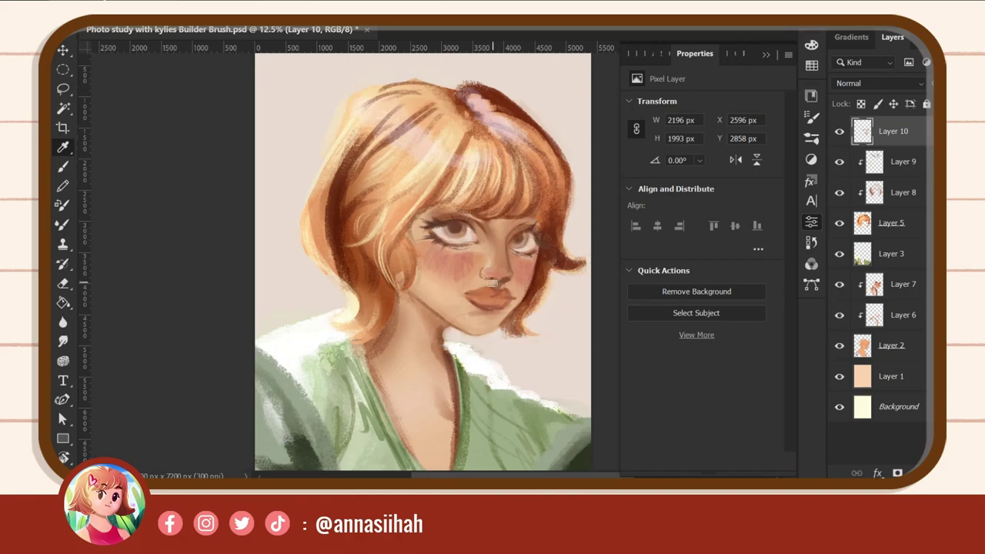
{"action": "left_click", "coordinate": [499, 280], "text": "alt"}
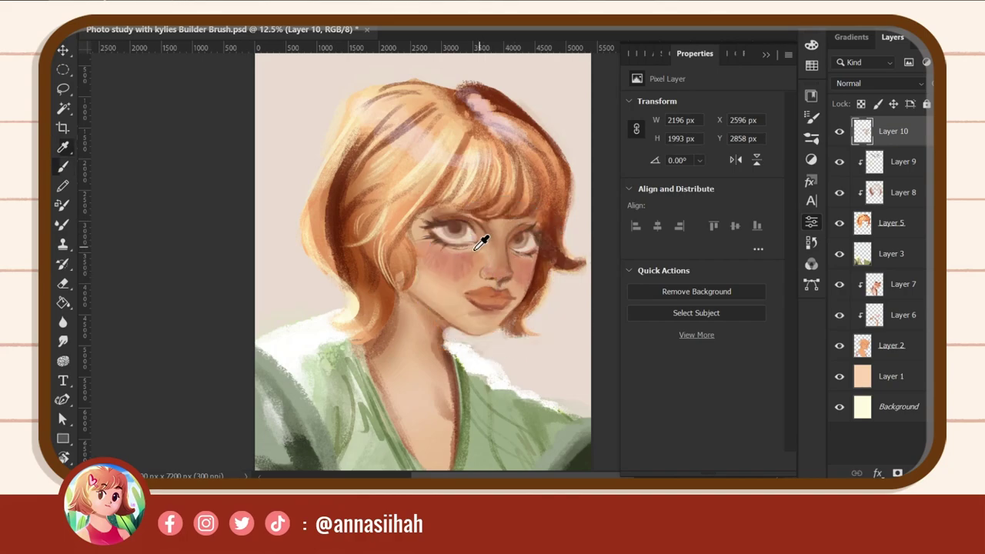
{"action": "left_click", "coordinate": [484, 277], "text": "alt"}
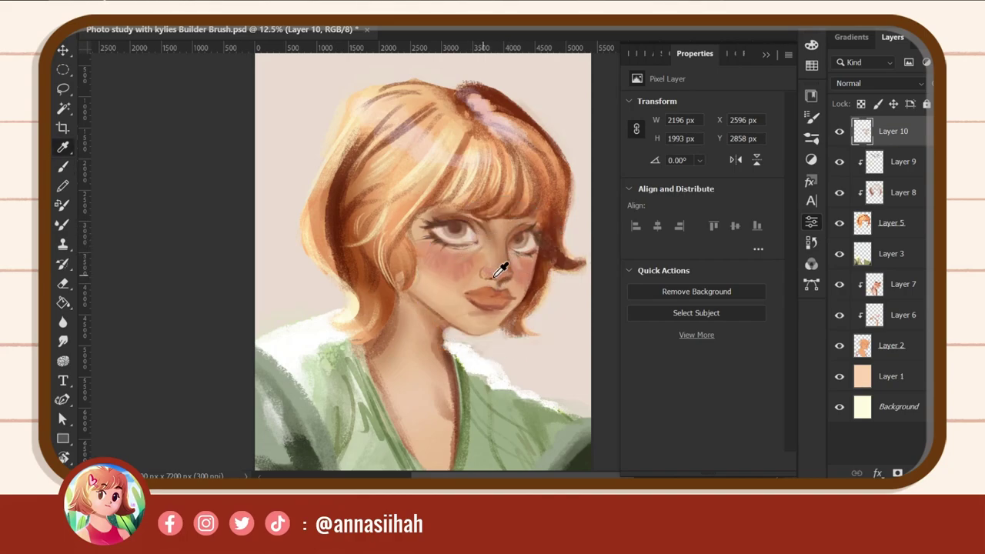
- Paint an ear over the hair beside the face and overlap its edges with orange hair strands
{"action": "mouse_move", "coordinate": [393, 184]}
{"action": "left_mouse_down"}
{"action": "mouse_move", "coordinate": [357, 250]}
{"action": "mouse_move", "coordinate": [367, 202]}
{"action": "mouse_move", "coordinate": [373, 211]}
{"action": "mouse_move", "coordinate": [361, 184]}
{"action": "left_mouse_up"}
{"action": "left_click", "coordinate": [369, 204], "text": "alt"}
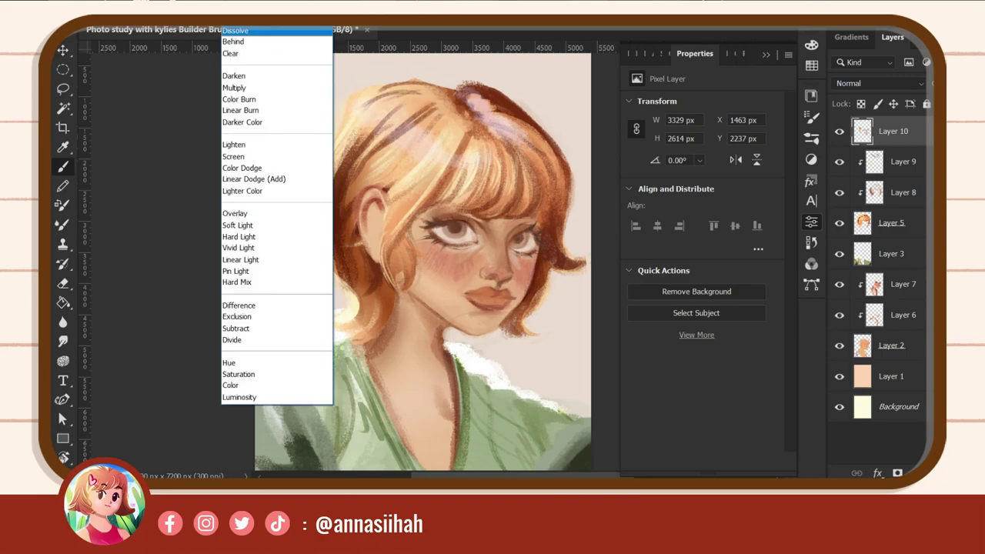
{"action": "left_click", "coordinate": [387, 213], "text": "alt"}
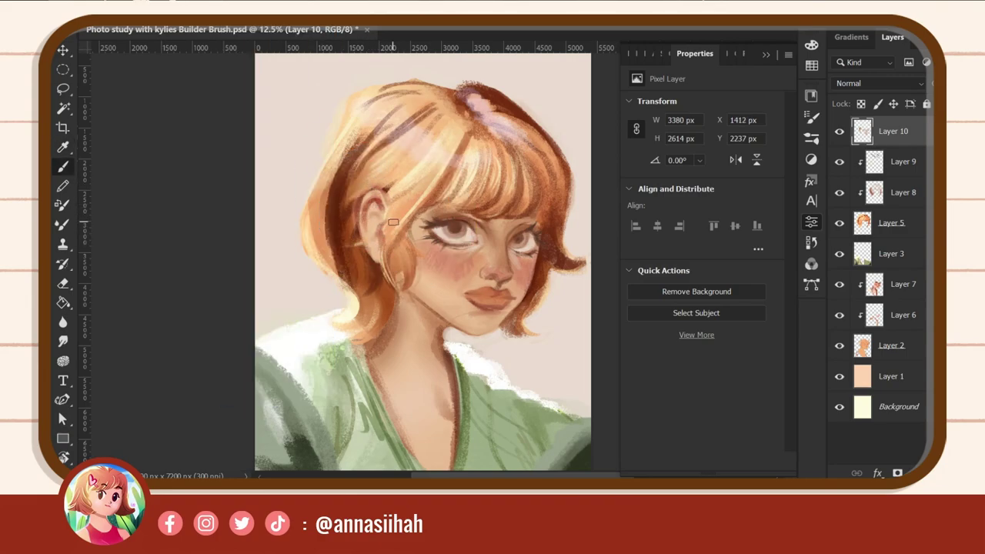
{"action": "left_click_drag", "start_coordinate": [344, 215], "coordinate": [348, 206]}
{"action": "left_click", "coordinate": [372, 182], "text": "alt"}
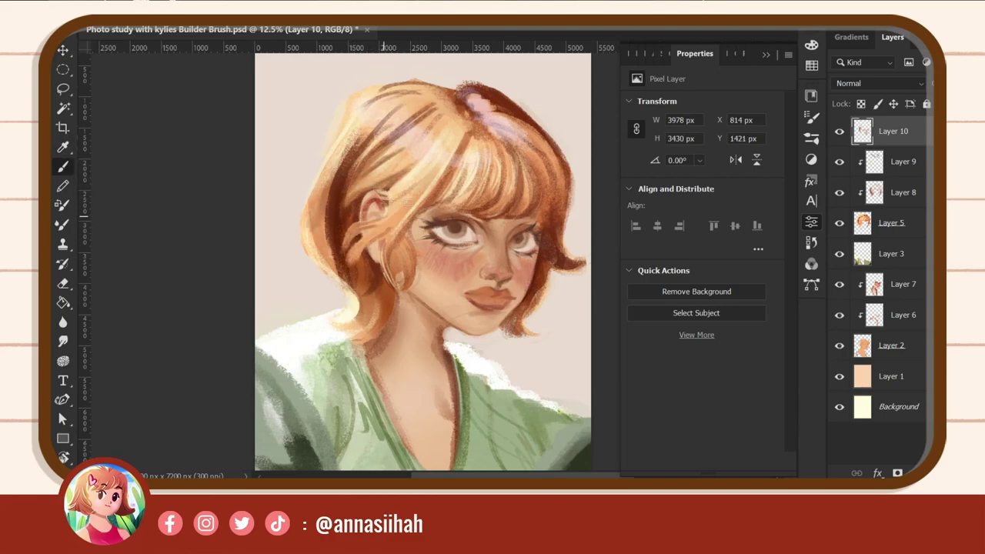
- Deepen the hair behind the neck with brown and paint dark strands from the ear up to the parting
{"action": "left_click_drag", "start_coordinate": [384, 262], "coordinate": [391, 335]}
{"action": "left_click_drag", "start_coordinate": [386, 282], "coordinate": [390, 336]}
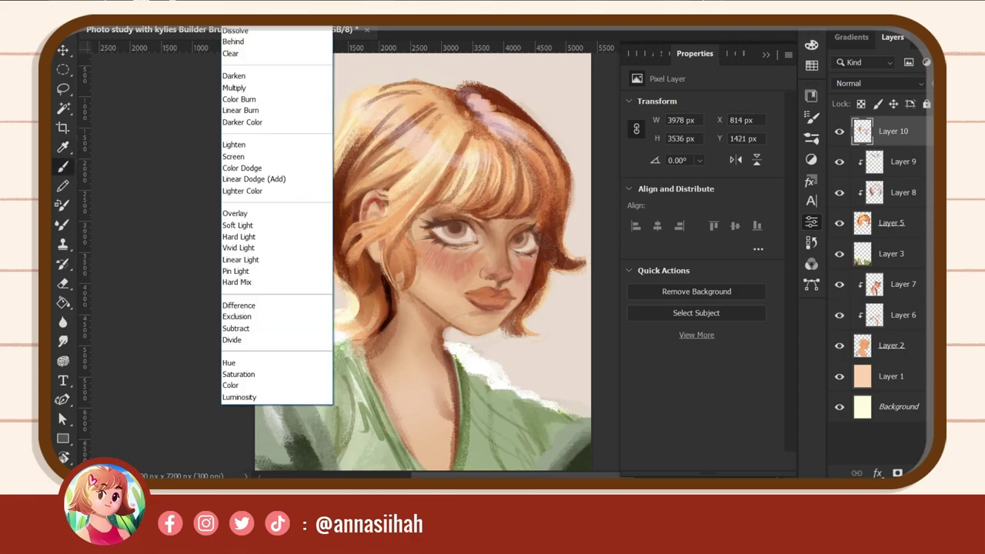
{"action": "left_click", "coordinate": [395, 248], "text": "alt"}
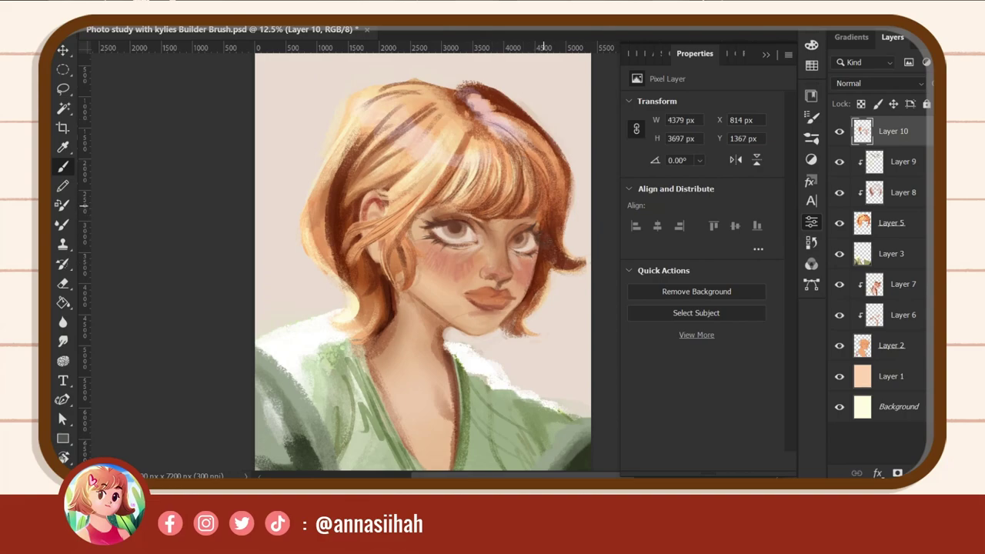
{"action": "left_click_drag", "start_coordinate": [353, 184], "coordinate": [479, 117]}
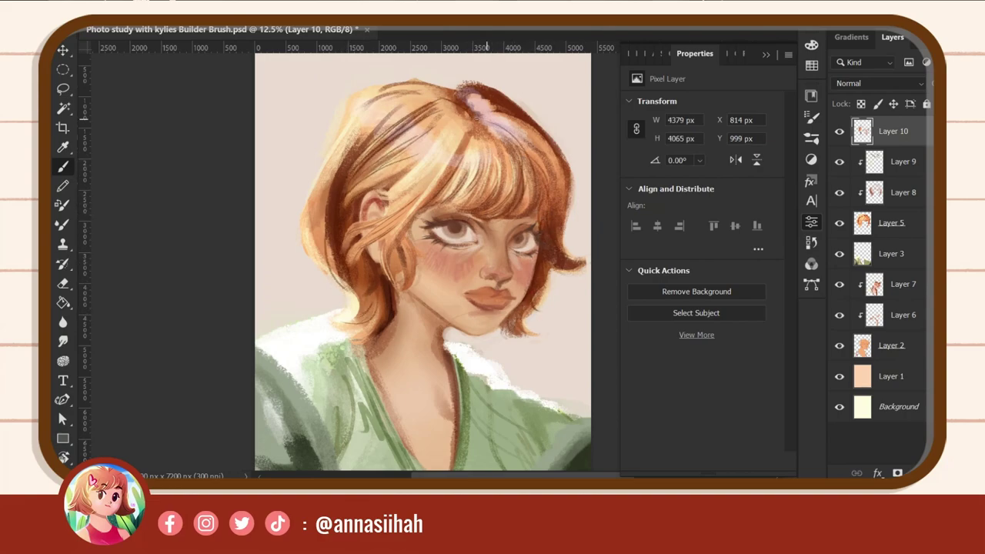
{"action": "right_click", "coordinate": [486, 135]}
{"action": "key", "text": "Escape"}
{"action": "key", "text": "b"}
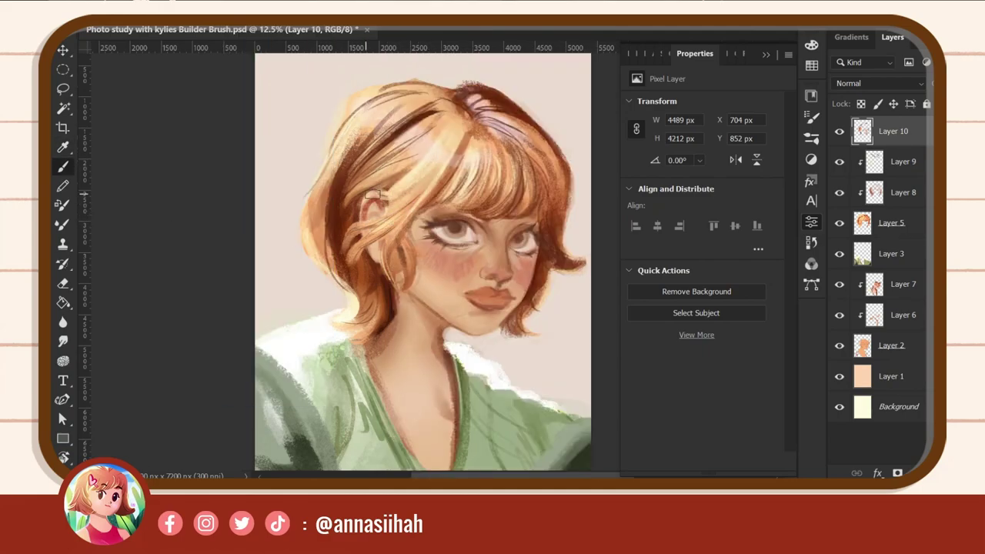
- Check Layer 9, return to Layer 10 and add fine stray strands along the outer hair with a smaller brush
{"action": "left_click", "coordinate": [927, 375]}
{"action": "left_click", "coordinate": [877, 162]}
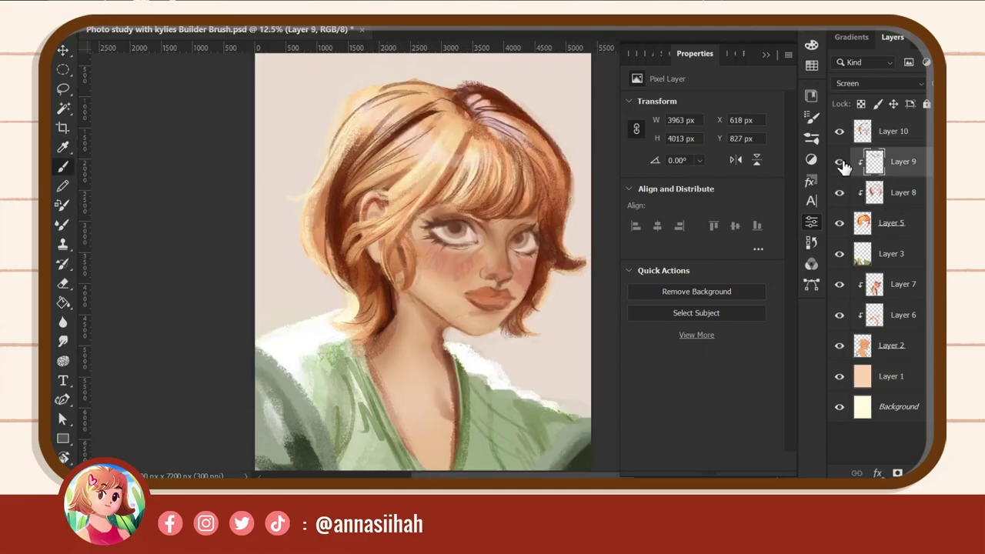
{"action": "left_click", "coordinate": [869, 131]}
{"action": "key", "text": "bracketleft"}
{"action": "key", "text": "bracketleft"}
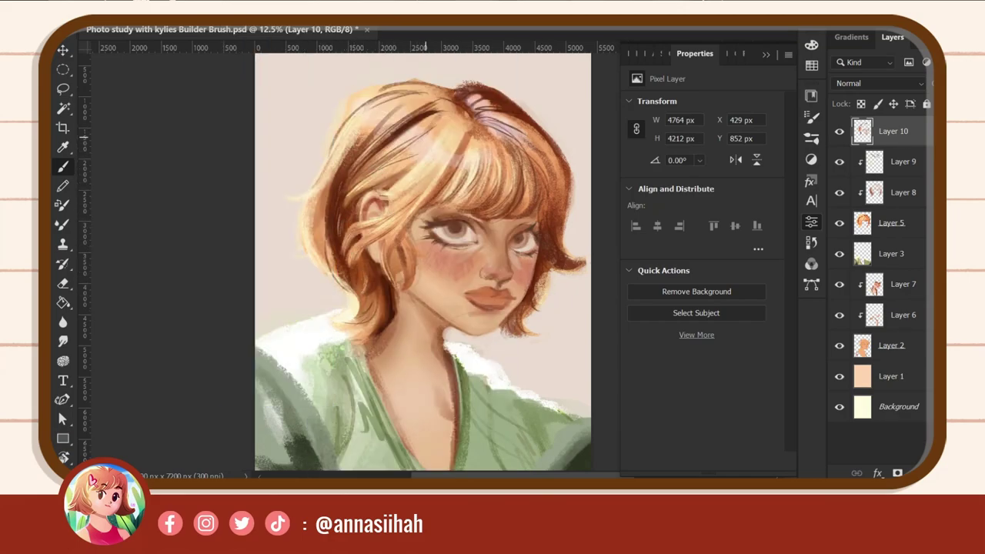
- Create a Multiply layer above Layer 10 and lasso a shadow area across the face, neck and clothing
{"action": "key", "text": "ctrl+shift+alt+n"}
{"action": "left_click_drag", "start_coordinate": [540, 153], "coordinate": [546, 161]}
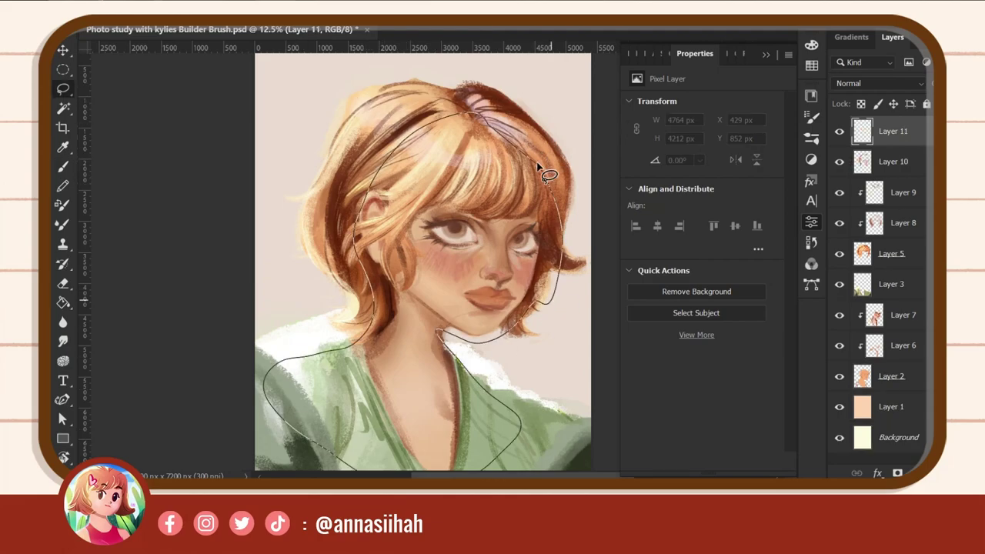
{"action": "right_click", "coordinate": [542, 158]}
{"action": "key", "text": "Escape"}
{"action": "key", "text": "F6"}
{"action": "left_click_drag", "start_coordinate": [428, 294], "coordinate": [384, 281]}
{"action": "key", "text": "shift+alt+m"}
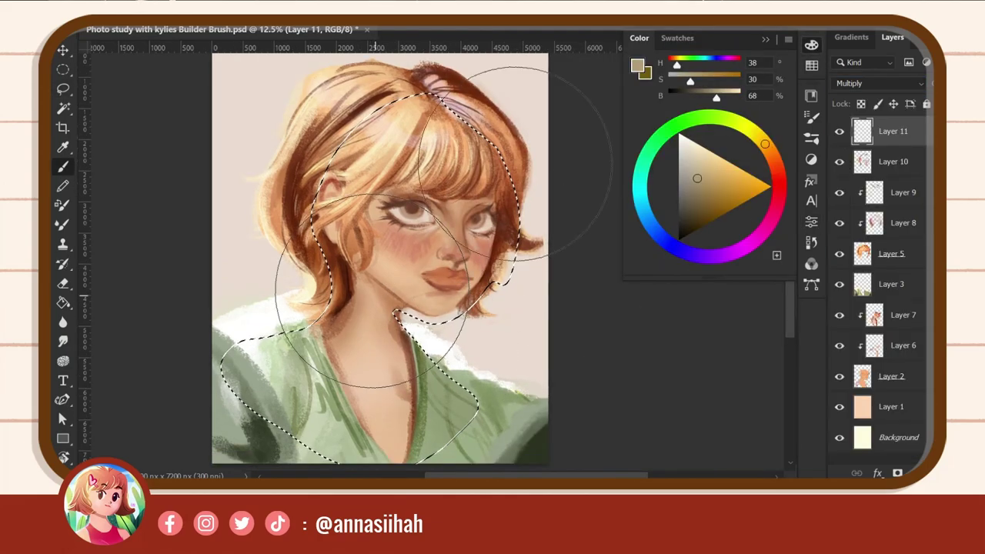
- Try shading the lassoed area with sampled tones and a salmon skin swatch
{"action": "left_click", "coordinate": [440, 289], "text": "alt"}
{"action": "left_click", "coordinate": [677, 38]}
{"action": "left_click", "coordinate": [739, 155]}
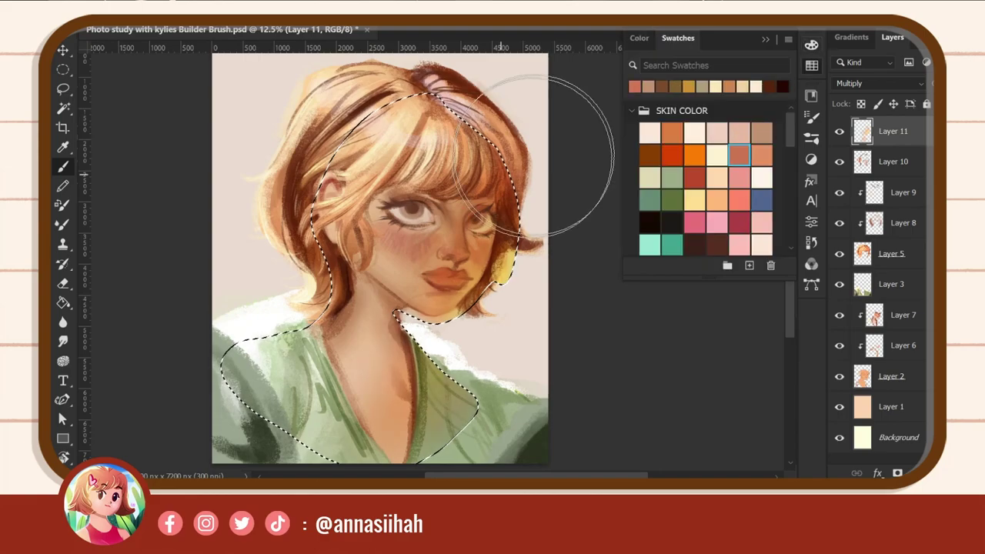
{"action": "key", "text": "alt+BackSpace"}
{"action": "left_click_drag", "start_coordinate": [421, 320], "coordinate": [483, 382]}
{"action": "key", "text": "ctrl+z"}
- Add a merged copy of the portrait above Layer 10 and clip Layer 11 to it in Multiply mode
{"action": "key", "text": "ctrl+j"}
{"action": "key", "text": "ctrl+alt+g"}
{"action": "key", "text": "l"}
{"action": "key", "text": "b"}
{"action": "key", "text": "shift+alt+m"}
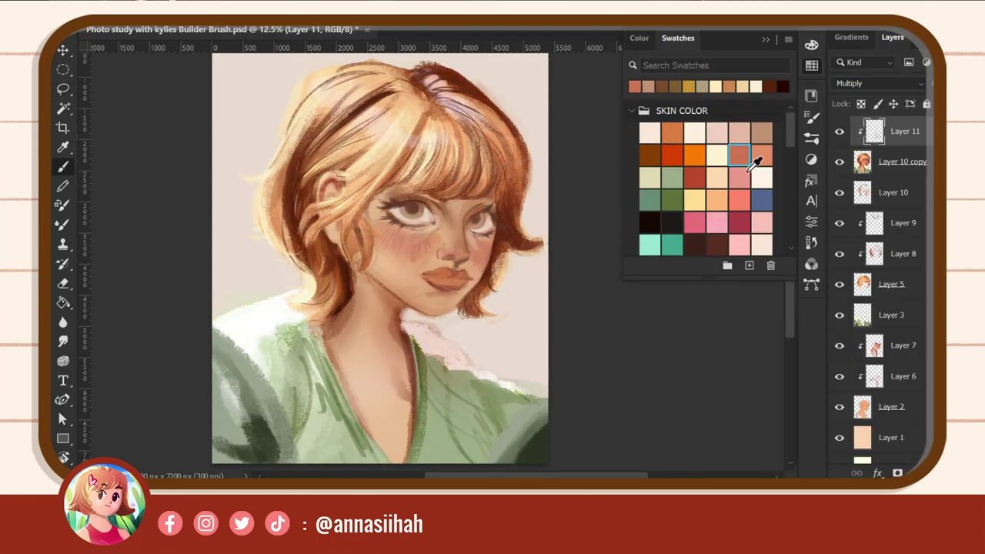
- Shade the face and clothing on Layer 11 with peach and green swatch colours using a large soft brush
{"action": "left_click", "coordinate": [716, 177]}
{"action": "left_click_drag", "start_coordinate": [549, 315], "coordinate": [481, 247]}
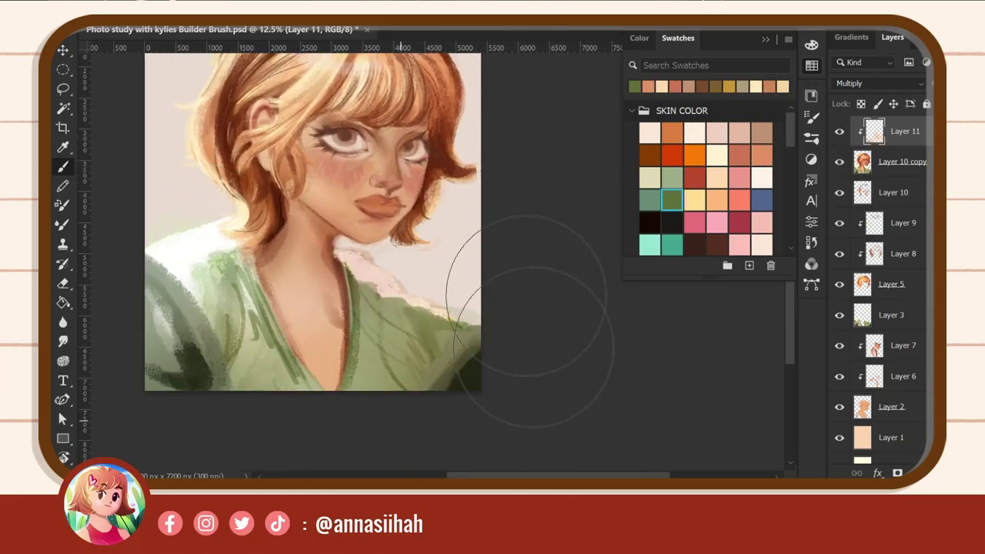
{"action": "left_click_drag", "start_coordinate": [511, 319], "coordinate": [566, 335]}
- Deepen the neck shadow with a salmon skin tone and soften the shading with the eraser
{"action": "left_click", "coordinate": [760, 153]}
{"action": "key", "text": "l"}
{"action": "mouse_move", "coordinate": [407, 374]}
{"action": "left_mouse_down"}
{"action": "mouse_move", "coordinate": [362, 462]}
{"action": "mouse_move", "coordinate": [469, 185]}
{"action": "mouse_move", "coordinate": [407, 374]}
{"action": "left_mouse_up"}
{"action": "key", "text": "e"}
{"action": "right_click", "coordinate": [485, 318]}
{"action": "double_click", "coordinate": [484, 318]}
{"action": "mouse_move", "coordinate": [368, 339]}
{"action": "left_mouse_down"}
{"action": "mouse_move", "coordinate": [475, 373]}
{"action": "mouse_move", "coordinate": [450, 343]}
{"action": "left_mouse_up"}
- Add a new top layer and paint pink and brown colour patches and sample brush strokes in the empty upper background
{"action": "key", "text": "ctrl+shift+alt+n"}
{"action": "key", "text": "b"}
{"action": "right_click", "coordinate": [340, 175]}
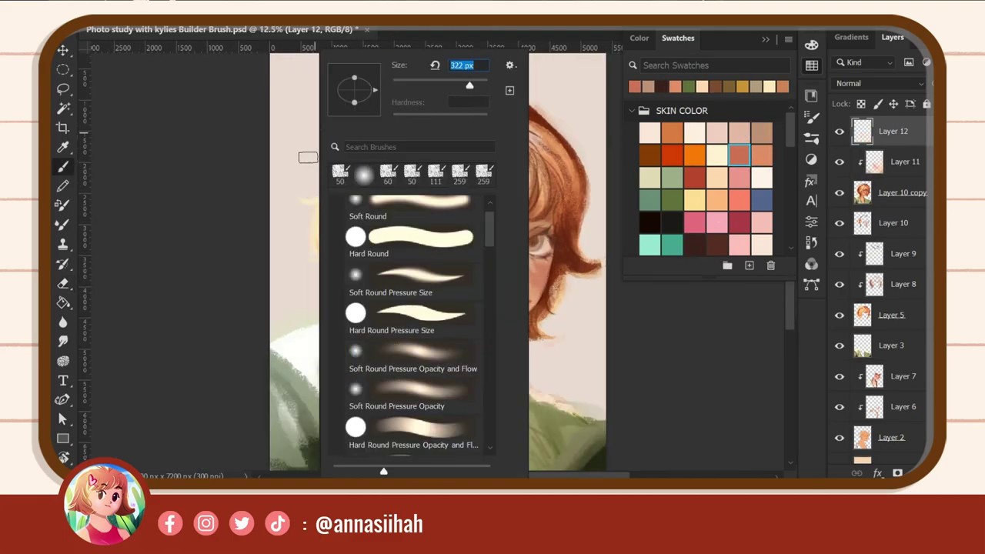
{"action": "double_click", "coordinate": [340, 174]}
{"action": "left_click_drag", "start_coordinate": [291, 119], "coordinate": [332, 90]}
{"action": "left_click", "coordinate": [649, 155]}
{"action": "mouse_move", "coordinate": [274, 176]}
{"action": "left_mouse_down"}
{"action": "mouse_move", "coordinate": [323, 145]}
{"action": "mouse_move", "coordinate": [303, 174]}
{"action": "left_mouse_up"}
{"action": "left_click_drag", "start_coordinate": [242, 142], "coordinate": [314, 109]}
{"action": "left_click_drag", "start_coordinate": [292, 137], "coordinate": [357, 123]}
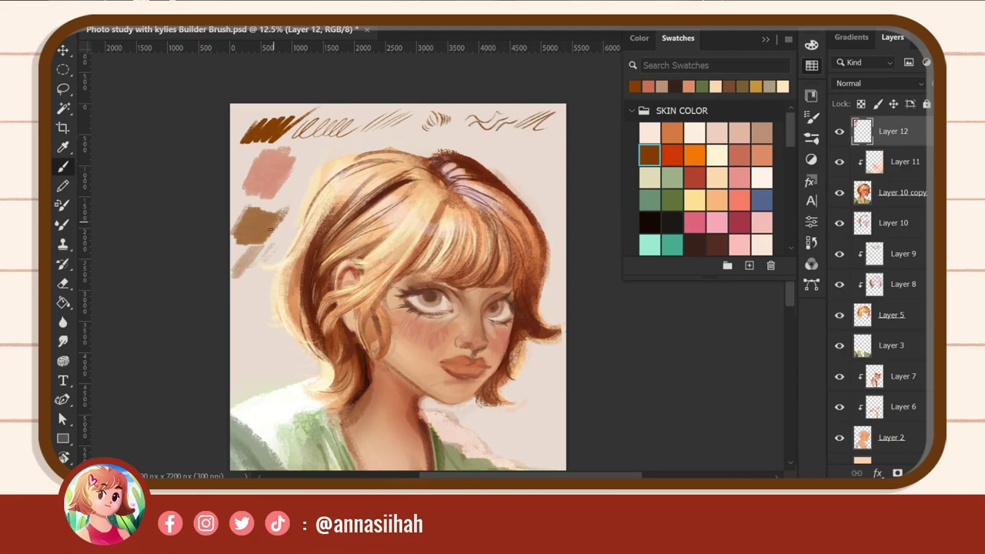
{"action": "left_click_drag", "start_coordinate": [599, 386], "coordinate": [618, 332]}
- Create a clipped layer above Layer 11 and repaint the lips with peach highlights and sampled skin tones
{"action": "key", "text": "ctrl+shift+alt+n"}
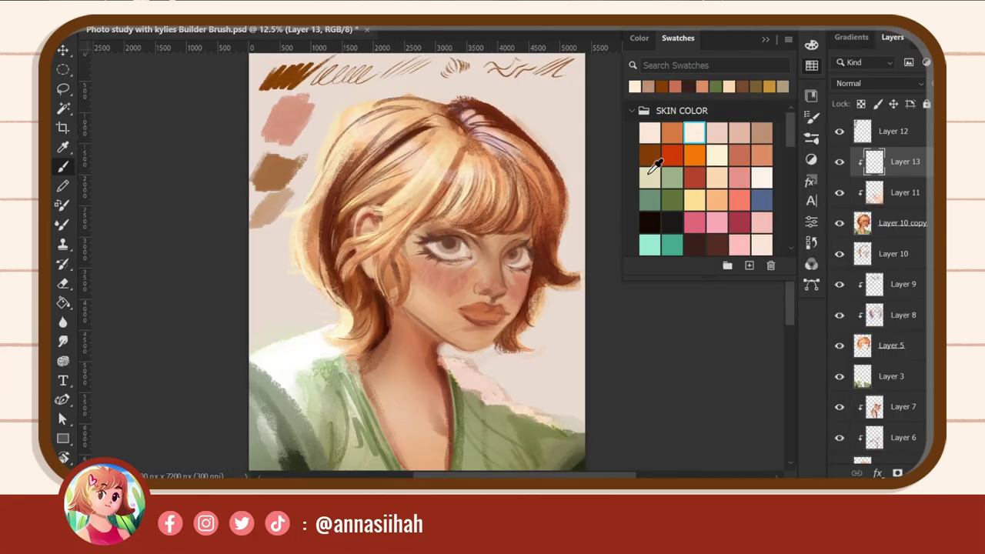
{"action": "left_click", "coordinate": [649, 177]}
{"action": "key", "text": "e"}
{"action": "key", "text": "b"}
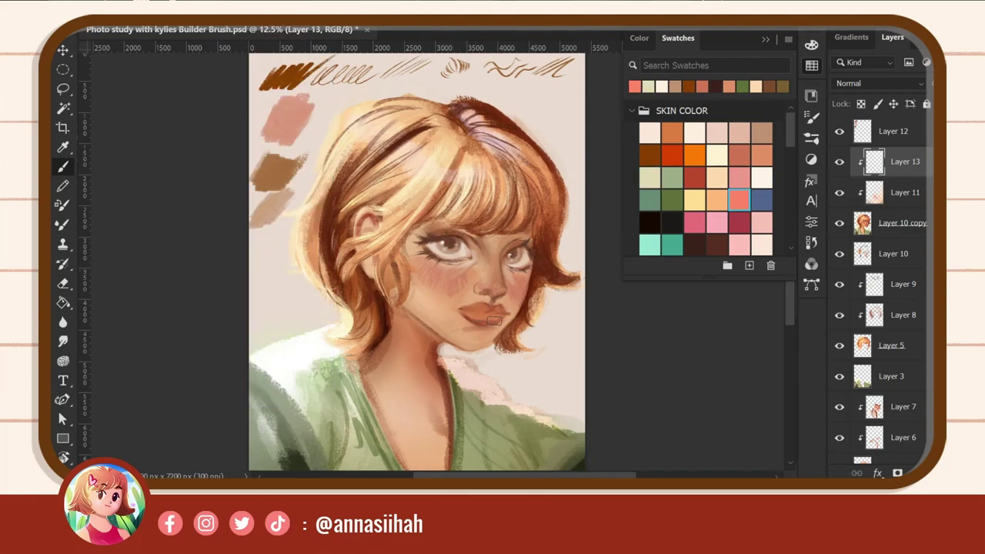
{"action": "left_click", "coordinate": [478, 316], "text": "alt"}
{"action": "left_click", "coordinate": [480, 316], "text": "alt"}
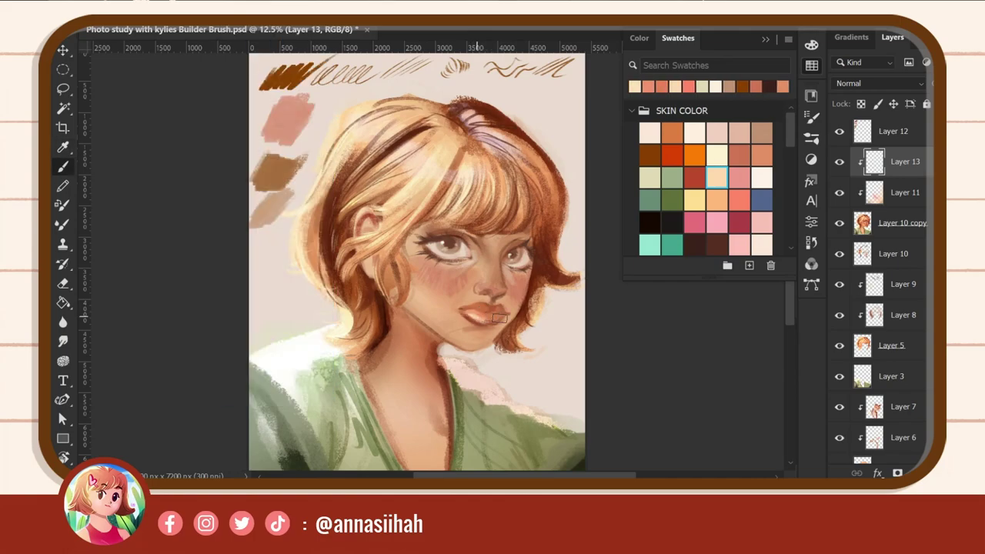
{"action": "left_click_drag", "start_coordinate": [466, 311], "coordinate": [493, 308]}
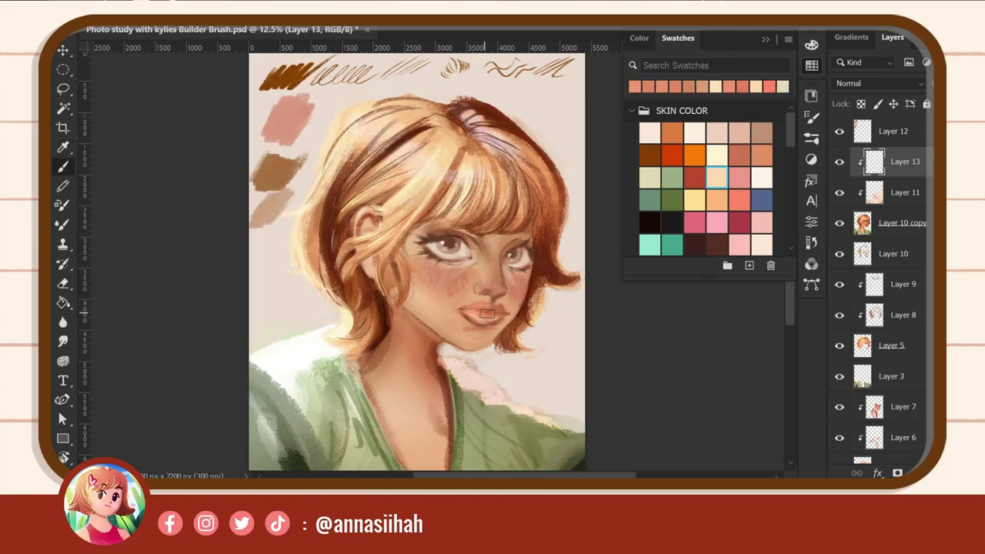
{"action": "left_click", "coordinate": [505, 281], "text": "alt"}
{"action": "mouse_move", "coordinate": [470, 304]}
{"action": "left_mouse_down"}
{"action": "mouse_move", "coordinate": [449, 285]}
{"action": "mouse_move", "coordinate": [437, 297]}
{"action": "mouse_move", "coordinate": [522, 260]}
{"action": "mouse_move", "coordinate": [516, 302]}
{"action": "mouse_move", "coordinate": [481, 294]}
{"action": "left_mouse_up"}
- Add the artist's signature beside the neck in Amatic SC and set its blending to Vivid Light
{"action": "scroll", "coordinate": [525, 220], "scroll_direction": "down", "scroll_amount": 1}
{"action": "key", "text": "t"}
{"action": "left_click", "coordinate": [415, 394]}
{"action": "type", "text": "Annasiihah"}
{"action": "key", "text": "ctrl+a"}
{"action": "left_click", "coordinate": [431, 23]}
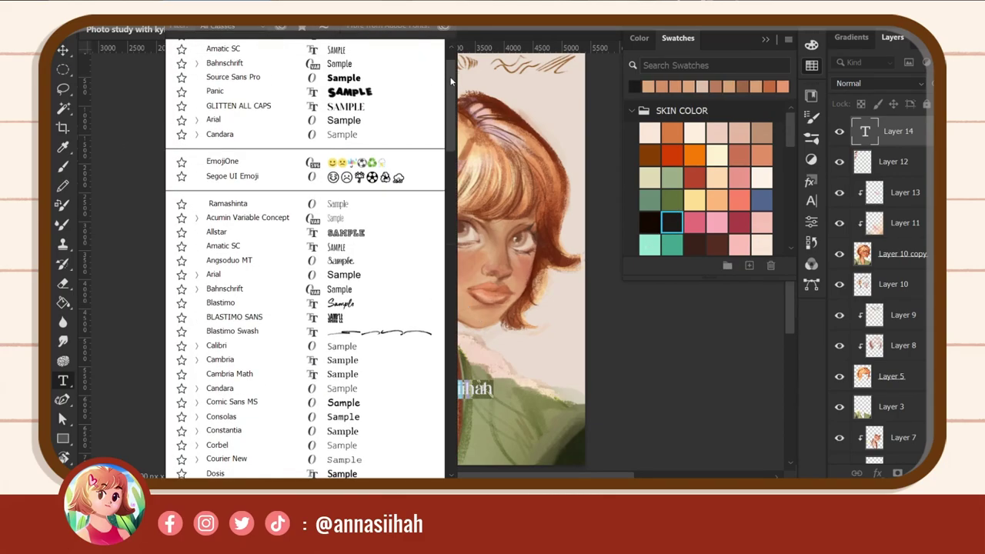
{"action": "left_click", "coordinate": [223, 242]}
{"action": "mouse_move", "coordinate": [446, 389]}
{"action": "left_mouse_down"}
{"action": "mouse_move", "coordinate": [504, 333]}
{"action": "mouse_move", "coordinate": [531, 333]}
{"action": "mouse_move", "coordinate": [366, 339]}
{"action": "mouse_move", "coordinate": [517, 372]}
{"action": "mouse_move", "coordinate": [653, 356]}
{"action": "left_mouse_up"}
{"action": "left_click", "coordinate": [893, 83]}
{"action": "left_click", "coordinate": [885, 314]}
- Paint cream and peach tones in the background on a new layer above Layer 1 with a large soft brush
{"action": "left_click", "coordinate": [671, 178]}
{"action": "key", "text": "b"}
{"action": "left_click_drag", "start_coordinate": [338, 292], "coordinate": [296, 323]}
{"action": "left_click", "coordinate": [716, 154]}
{"action": "mouse_move", "coordinate": [308, 261]}
{"action": "left_mouse_down"}
{"action": "mouse_move", "coordinate": [323, 338]}
{"action": "mouse_move", "coordinate": [254, 189]}
{"action": "left_mouse_up"}
{"action": "left_click", "coordinate": [717, 178]}
- Choose a soft round brush and paint a crimson glow in the background beside the hair and shoulder
{"action": "right_click", "coordinate": [583, 274]}
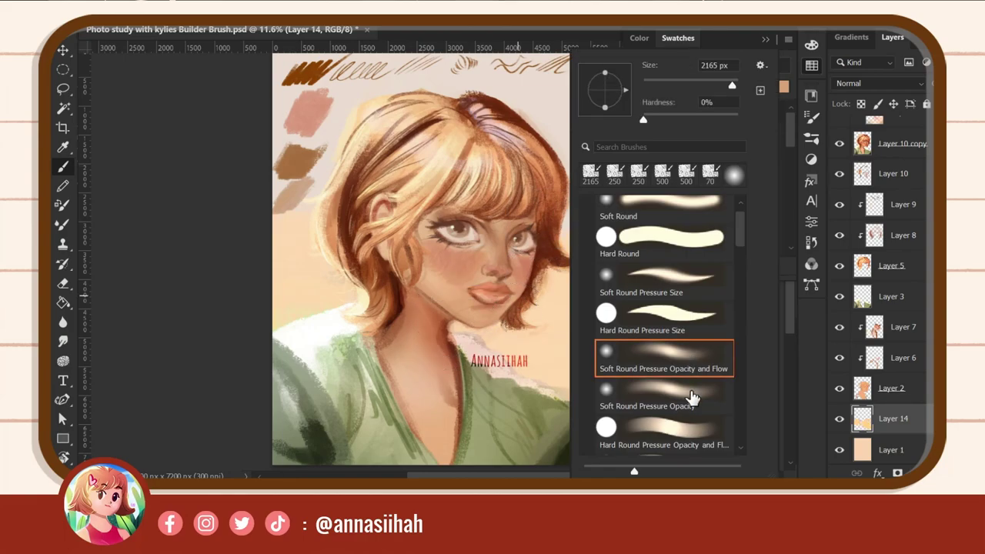
{"action": "left_click", "coordinate": [739, 223]}
{"action": "mouse_move", "coordinate": [594, 220]}
{"action": "left_mouse_down"}
{"action": "mouse_move", "coordinate": [538, 370]}
{"action": "mouse_move", "coordinate": [585, 115]}
{"action": "mouse_move", "coordinate": [500, 361]}
{"action": "left_mouse_up"}
- Blur the painted background on Layer 14 and set its blending to Linear Burn
{"action": "left_click", "coordinate": [258, 17]}
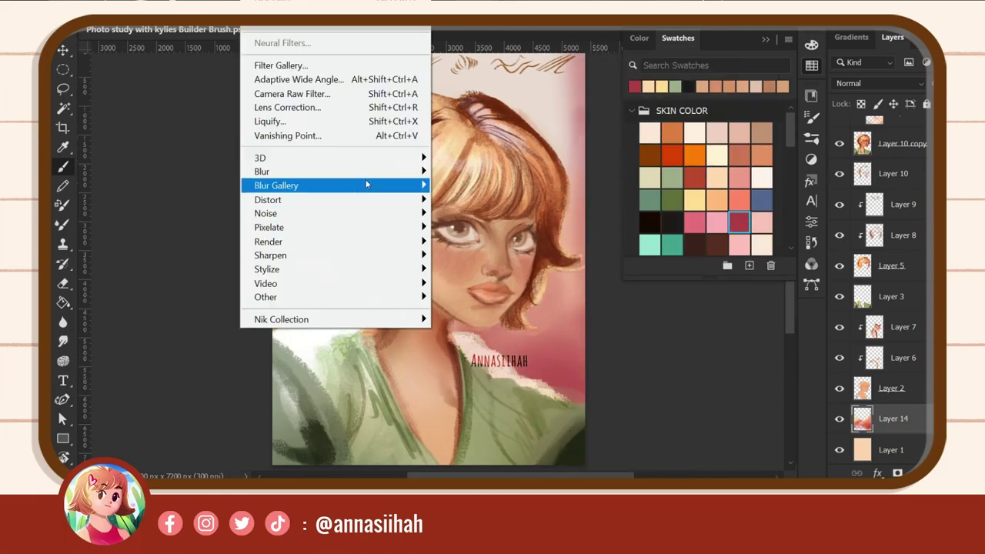
{"action": "left_click", "coordinate": [469, 227]}
{"action": "left_click_drag", "start_coordinate": [746, 274], "coordinate": [771, 274]}
{"action": "left_click", "coordinate": [824, 71]}
{"action": "left_click", "coordinate": [877, 83]}
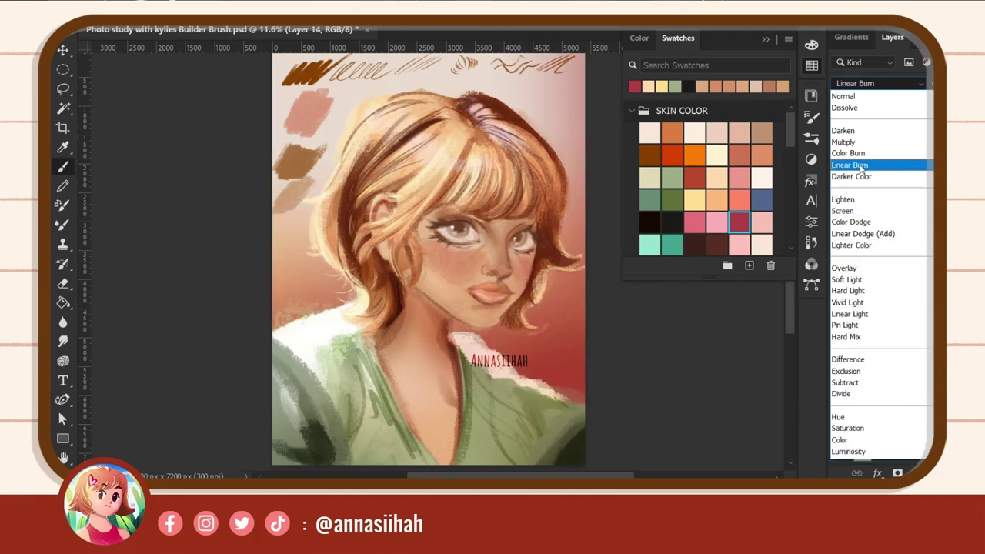
{"action": "left_click", "coordinate": [862, 165]}
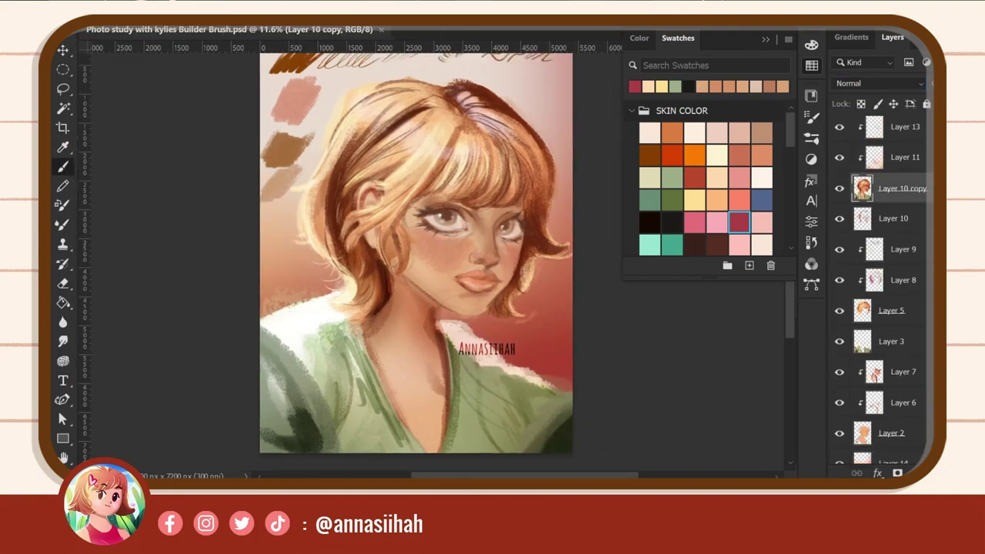
- Clip a new layer directly above Layer 10 copy, hide Layers 11 and 13, and repaint the clothing with sampled greens
{"action": "key", "text": "ctrl+shift+alt+n"}
{"action": "right_click", "coordinate": [361, 378]}
{"action": "key", "text": "Escape"}
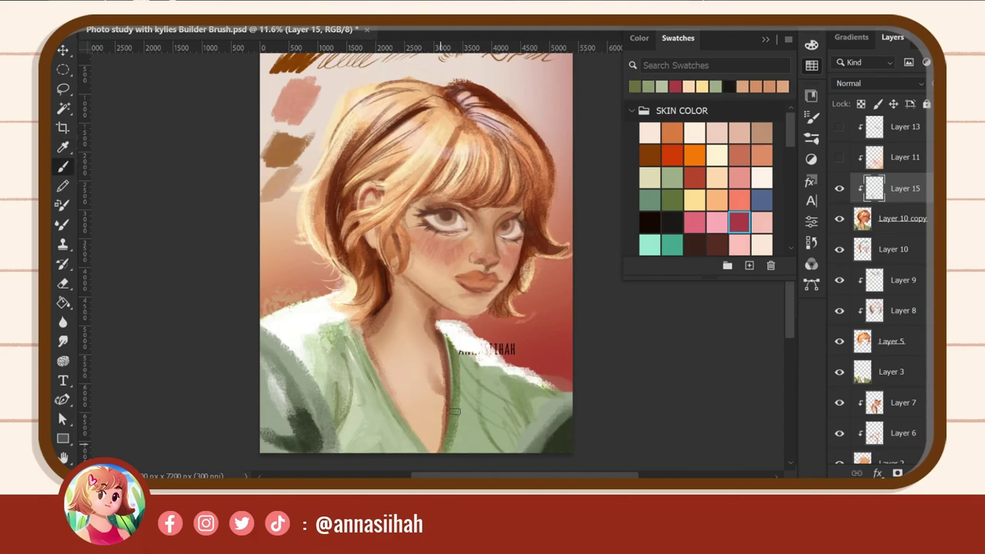
{"action": "left_click", "coordinate": [377, 416], "text": "alt"}
{"action": "right_click", "coordinate": [377, 415], "text": "shift"}
{"action": "key", "text": "Escape"}
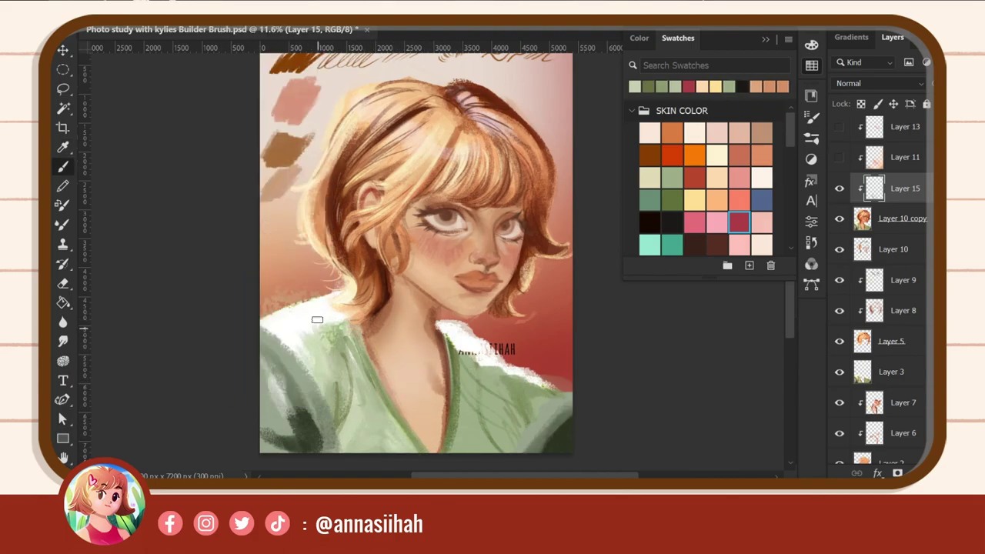
{"action": "scroll", "coordinate": [892, 230], "scroll_direction": "up", "scroll_amount": 2}
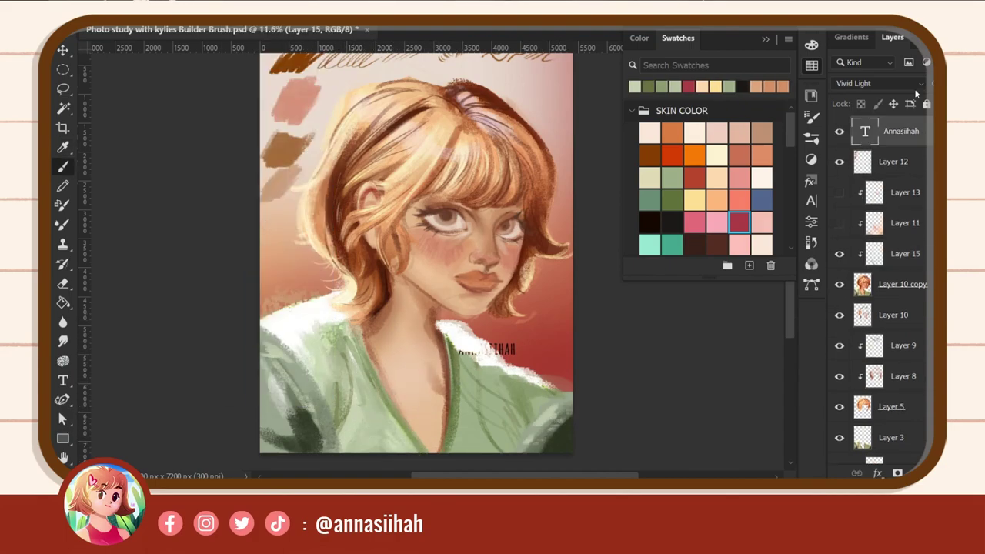
{"action": "left_click", "coordinate": [462, 357], "text": "alt"}
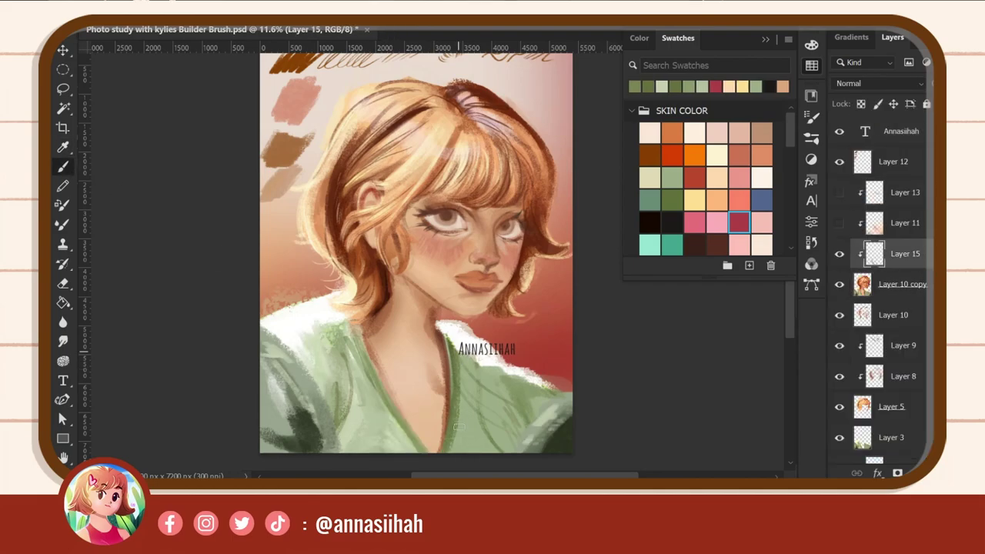
- Paint fold strokes and darker green accents over both sides of the clothing on Layer 15
{"action": "left_click", "coordinate": [336, 415], "text": "alt"}
{"action": "right_click", "coordinate": [336, 416]}
{"action": "key", "text": "Escape"}
{"action": "left_click_drag", "start_coordinate": [334, 397], "coordinate": [340, 454]}
{"action": "mouse_move", "coordinate": [532, 445]}
{"action": "left_mouse_down"}
{"action": "mouse_move", "coordinate": [534, 391]}
{"action": "mouse_move", "coordinate": [461, 442]}
{"action": "left_mouse_up"}
{"action": "left_click", "coordinate": [485, 385], "text": "alt"}
{"action": "left_click", "coordinate": [490, 377], "text": "alt"}
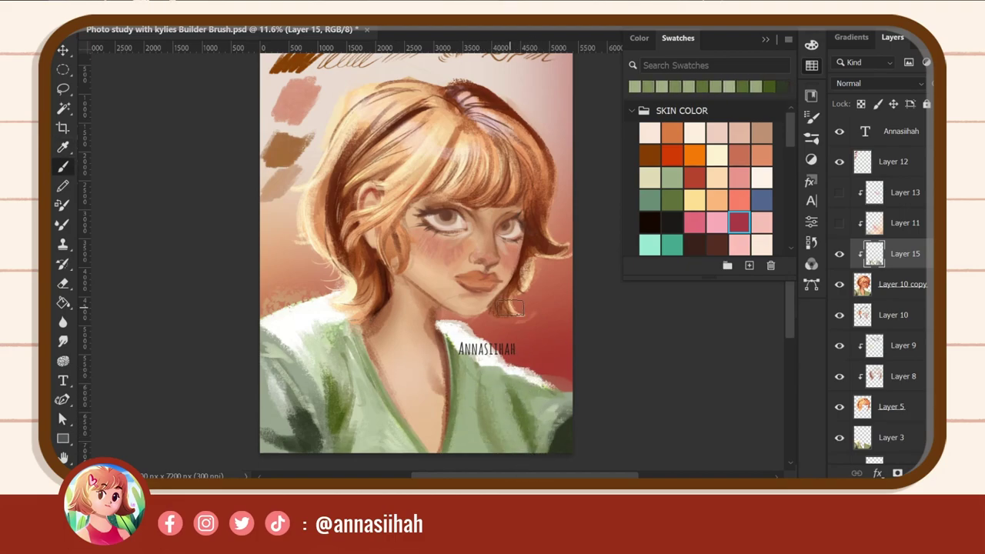
- Erase the stray brush marks beside the lower hair from Layer 10 copy
{"action": "left_click", "coordinate": [671, 223]}
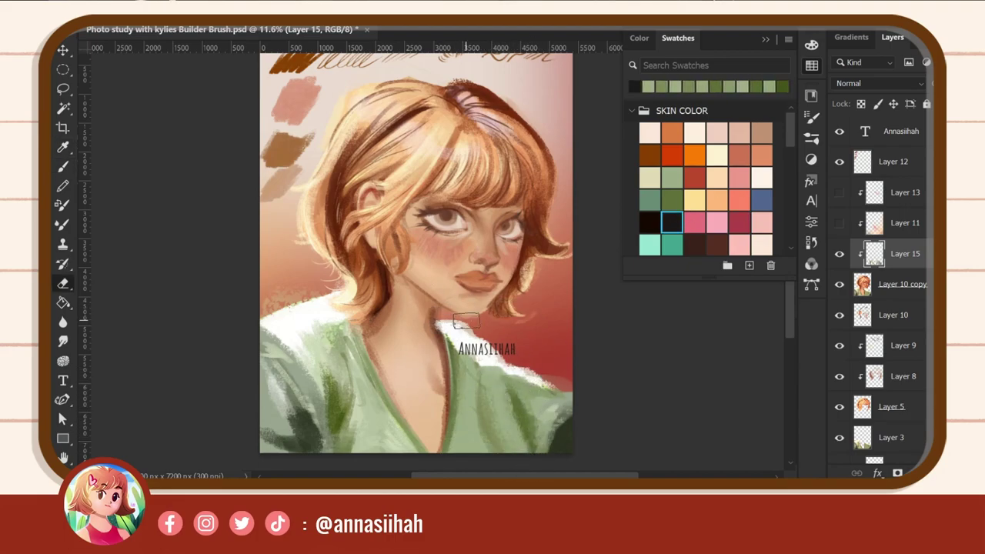
{"action": "scroll", "coordinate": [415, 262], "scroll_direction": "up", "scroll_amount": 1}
{"action": "scroll", "coordinate": [893, 307], "scroll_direction": "down", "scroll_amount": 3}
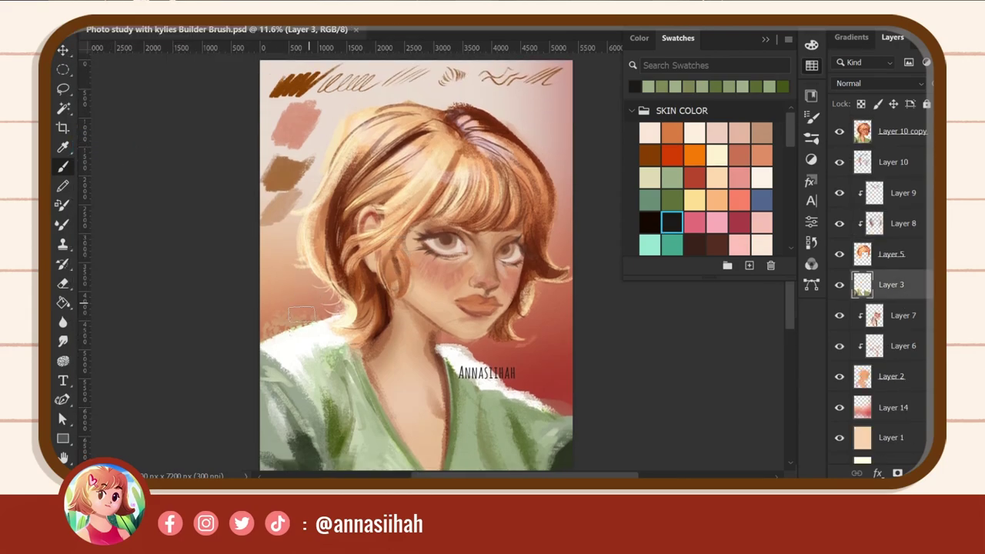
{"action": "left_click", "coordinate": [892, 407]}
{"action": "key", "text": "e"}
{"action": "key", "text": "alt+period"}
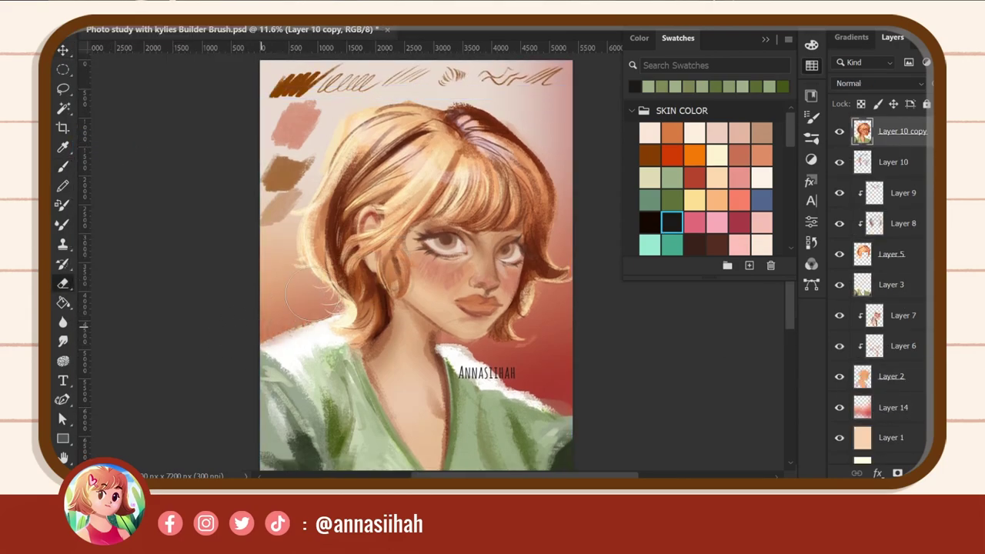
- Show Layers 11 and 13 and refine the face on Layer 13 with a smaller brush and sampled skin tones
{"action": "scroll", "coordinate": [884, 270], "scroll_direction": "up", "scroll_amount": 3}
{"action": "left_click", "coordinate": [893, 192]}
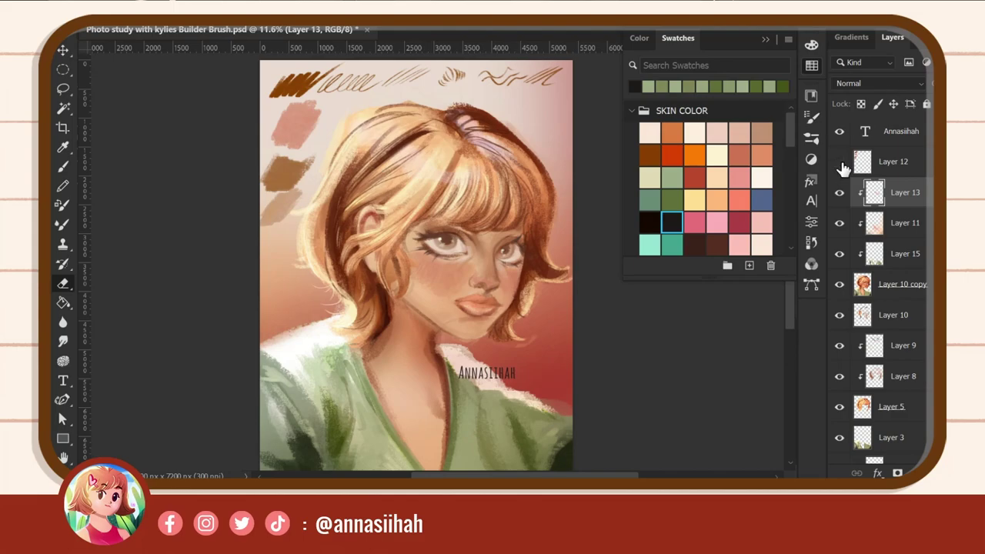
{"action": "key", "text": "b"}
{"action": "right_click", "coordinate": [513, 323]}
{"action": "key", "text": "Escape"}
{"action": "right_click", "coordinate": [599, 137]}
{"action": "right_click", "coordinate": [231, 152], "text": "shift"}
{"action": "key", "text": "Escape"}
{"action": "left_click", "coordinate": [478, 250], "text": "alt"}
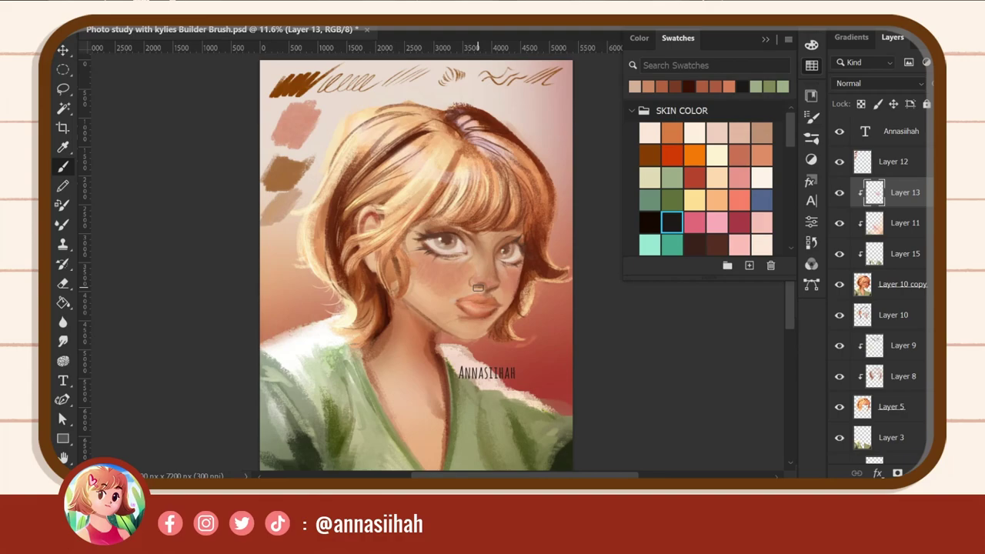
- Blend the eye area, nose, cheek and jawline with sampled skin tones
{"action": "left_click", "coordinate": [502, 270], "text": "alt"}
{"action": "left_click", "coordinate": [465, 245], "text": "alt"}
{"action": "left_click", "coordinate": [518, 239], "text": "alt"}
{"action": "left_click", "coordinate": [491, 263], "text": "alt"}
{"action": "left_click", "coordinate": [438, 331], "text": "alt"}
{"action": "left_click", "coordinate": [419, 316], "text": "alt"}
{"action": "left_click", "coordinate": [400, 302], "text": "alt"}
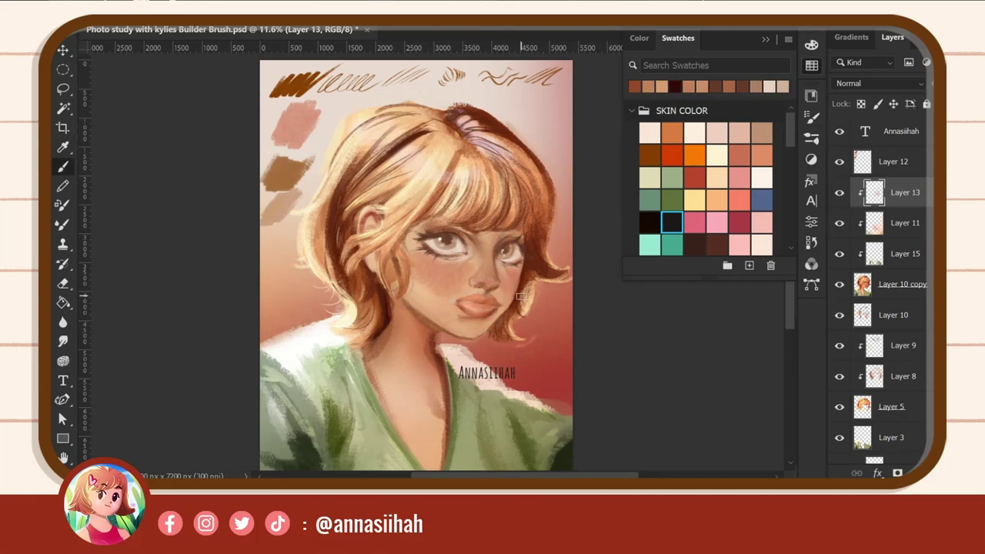
{"action": "left_click", "coordinate": [486, 283], "text": "alt"}
{"action": "left_click", "coordinate": [504, 278], "text": "alt"}
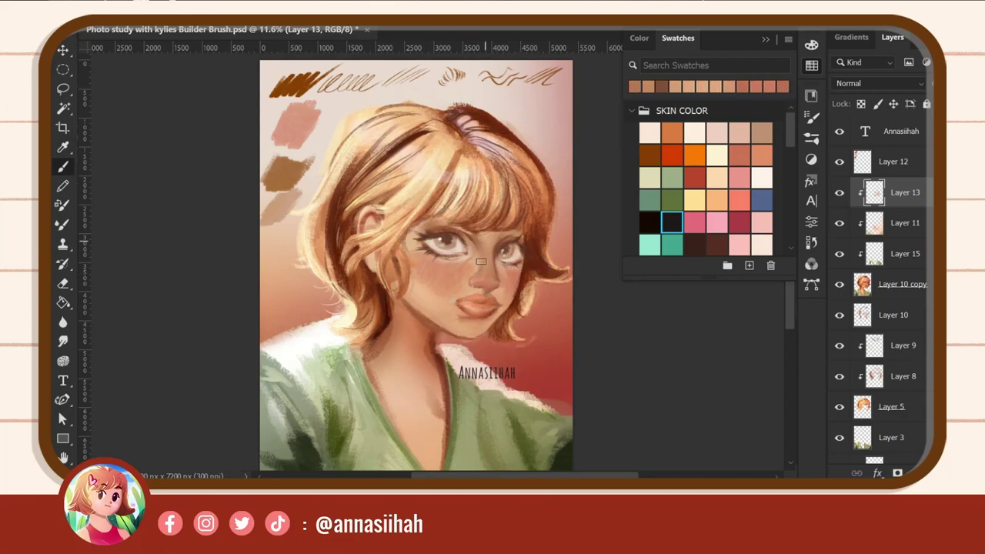
- Tint the lips with the crimson swatch using a soft brush and blend them with sampled tones
{"action": "left_click", "coordinate": [738, 222]}
{"action": "right_click", "coordinate": [489, 299]}
{"action": "double_click", "coordinate": [606, 309]}
{"action": "left_click", "coordinate": [524, 281], "text": "alt"}
- Mirror the canvas horizontally and refine the lips and eyes with sampled colours
{"action": "key", "text": "h"}
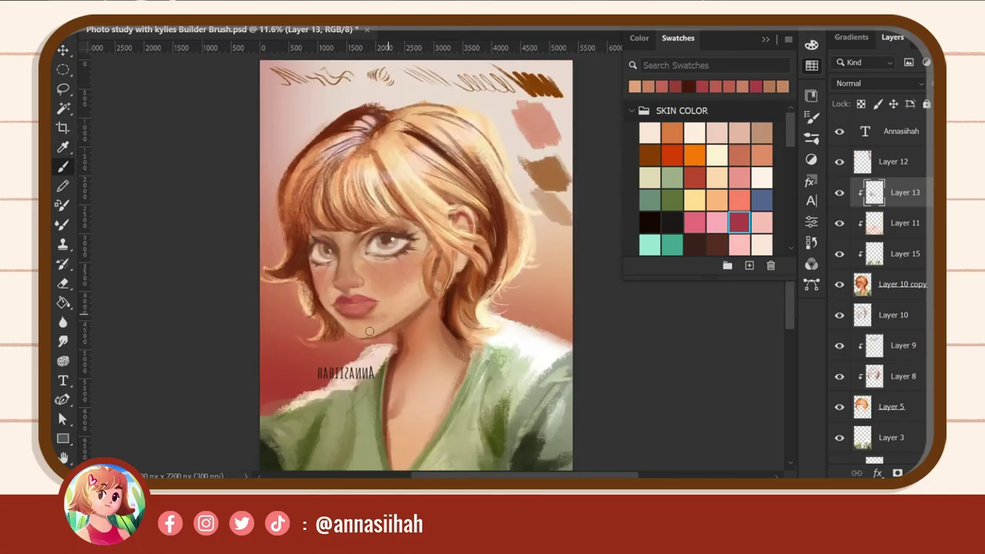
{"action": "left_click", "coordinate": [354, 299], "text": "alt"}
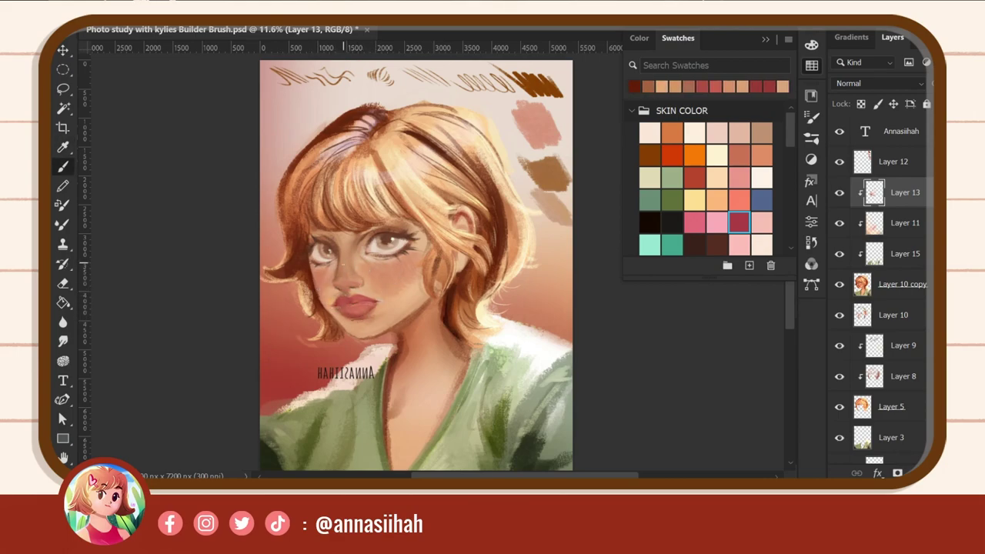
{"action": "left_click", "coordinate": [334, 250], "text": "alt"}
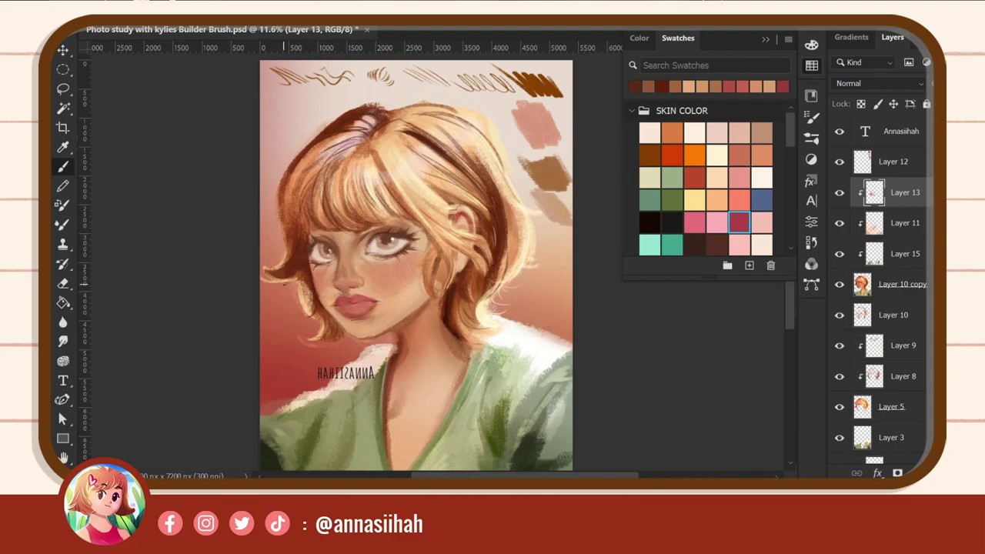
- Flip the signature text horizontally to make it readable
{"action": "left_click", "coordinate": [900, 131]}
{"action": "left_click", "coordinate": [98, 149]}
{"action": "left_click", "coordinate": [893, 162]}
- Reselect Layer 13 and add pink and light peach touches to the nose and lips
{"action": "left_click", "coordinate": [877, 192]}
{"action": "key", "text": "b"}
{"action": "right_click", "coordinate": [376, 271]}
{"action": "key", "text": "Escape"}
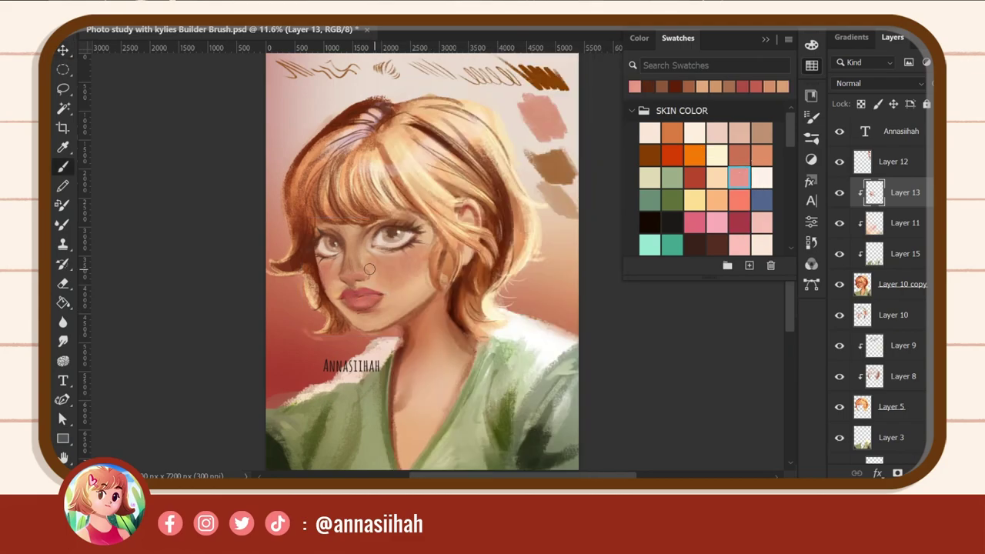
{"action": "left_click", "coordinate": [365, 304], "text": "alt"}
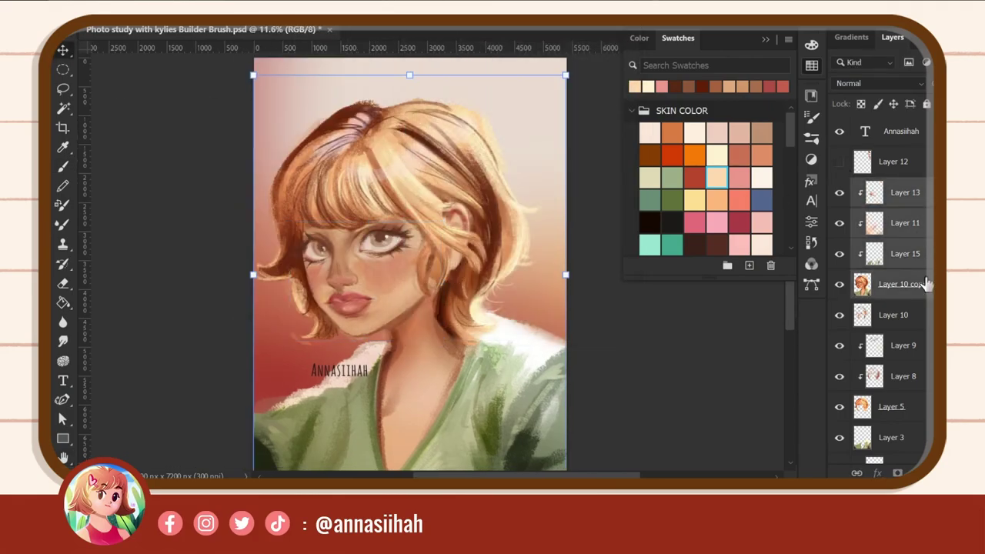
- Duplicate the portrait layers above Layer 13 and merge the copy with the background into a single layer
{"action": "key", "text": "ctrl+j"}
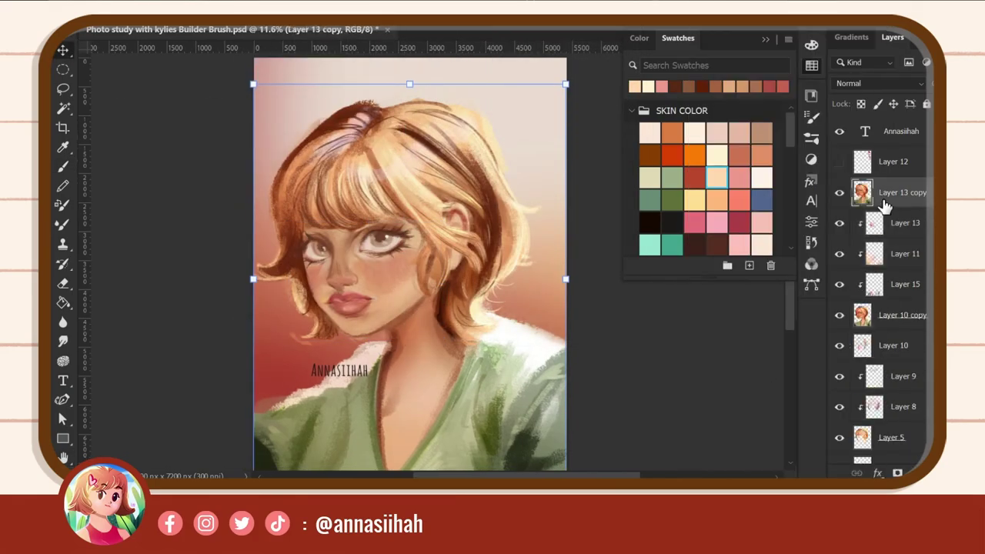
{"action": "right_click", "coordinate": [908, 231]}
{"action": "left_click", "coordinate": [779, 454]}
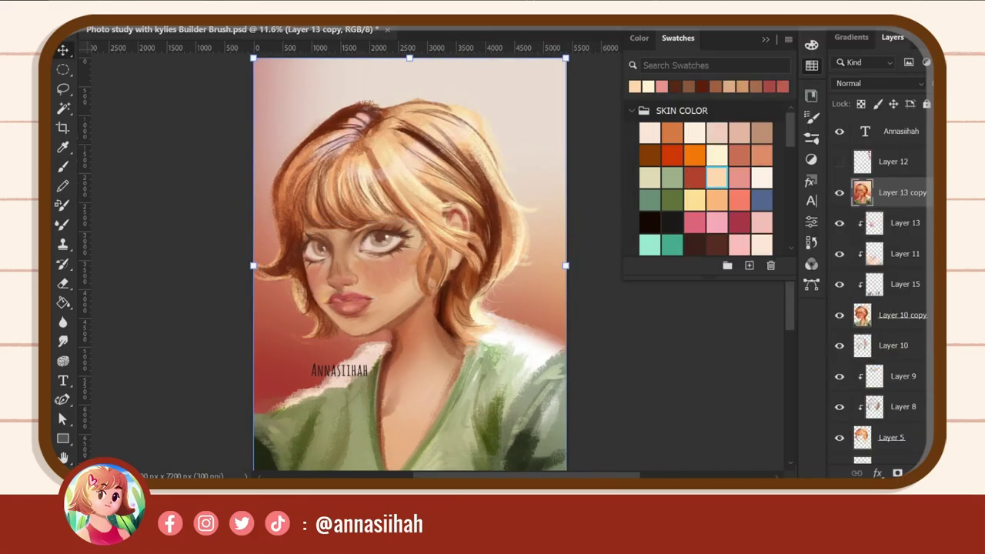
- Add Gaussian monochromatic noise to the merged portrait copy and save the document
{"action": "key", "text": "ctrl+alt+f"}
{"action": "left_click_drag", "start_coordinate": [419, 252], "coordinate": [426, 252]}
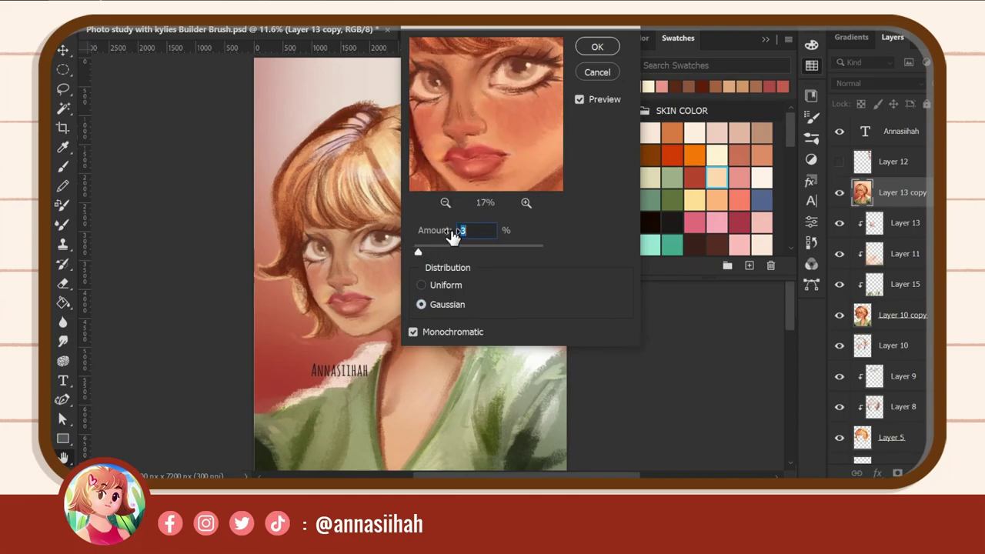
{"action": "left_click", "coordinate": [526, 203]}
{"action": "mouse_move", "coordinate": [417, 252]}
{"action": "left_mouse_down"}
{"action": "mouse_move", "coordinate": [452, 251]}
{"action": "mouse_move", "coordinate": [421, 251]}
{"action": "left_mouse_up"}
{"action": "left_click_drag", "start_coordinate": [472, 160], "coordinate": [438, 140]}
{"action": "key", "text": "Return"}
{"action": "key", "text": "ctrl+s"}
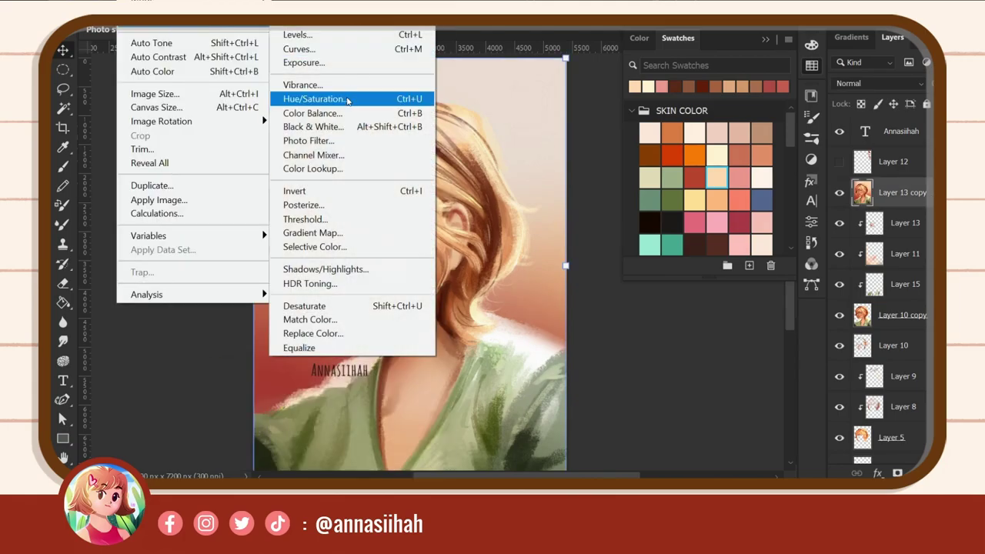
- Try a color balance adjustment on the merged copy, shifting the shadows toward blue by +11
{"action": "left_click", "coordinate": [308, 113]}
{"action": "left_click", "coordinate": [678, 214]}
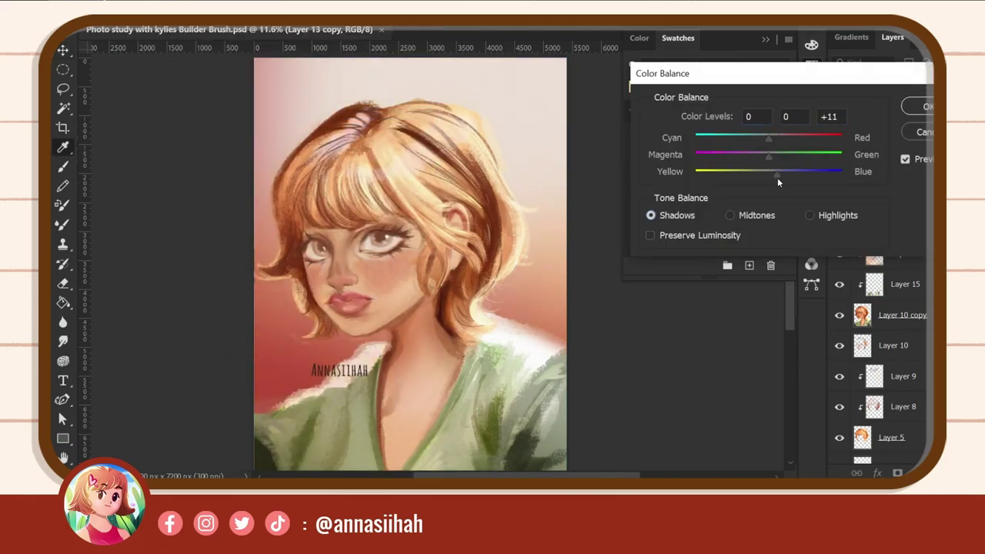
{"action": "left_click", "coordinate": [923, 106]}
- Try a pale cyan-to-yellow gradient map with the Classic method on the merged copy and preview the Hue blend mode
{"action": "left_click", "coordinate": [292, 156]}
{"action": "left_click", "coordinate": [481, 122]}
{"action": "left_click", "coordinate": [675, 164]}
{"action": "scroll", "coordinate": [674, 177], "scroll_direction": "down", "scroll_amount": 3}
{"action": "left_click", "coordinate": [633, 180]}
{"action": "left_click", "coordinate": [744, 238]}
{"action": "key", "text": "Return"}
{"action": "left_click", "coordinate": [452, 211]}
{"action": "left_click", "coordinate": [454, 241]}
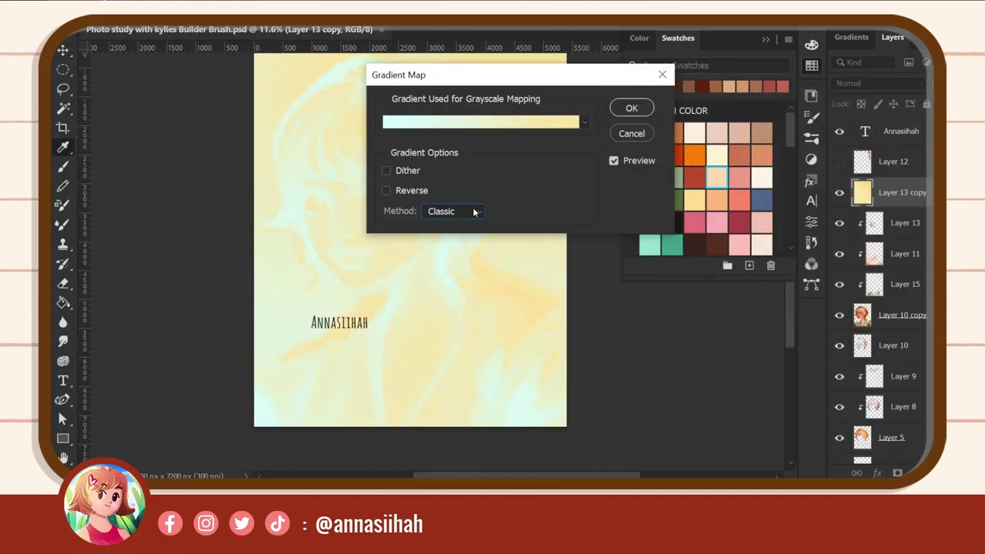
{"action": "key", "text": "Return"}
{"action": "left_click", "coordinate": [877, 84]}
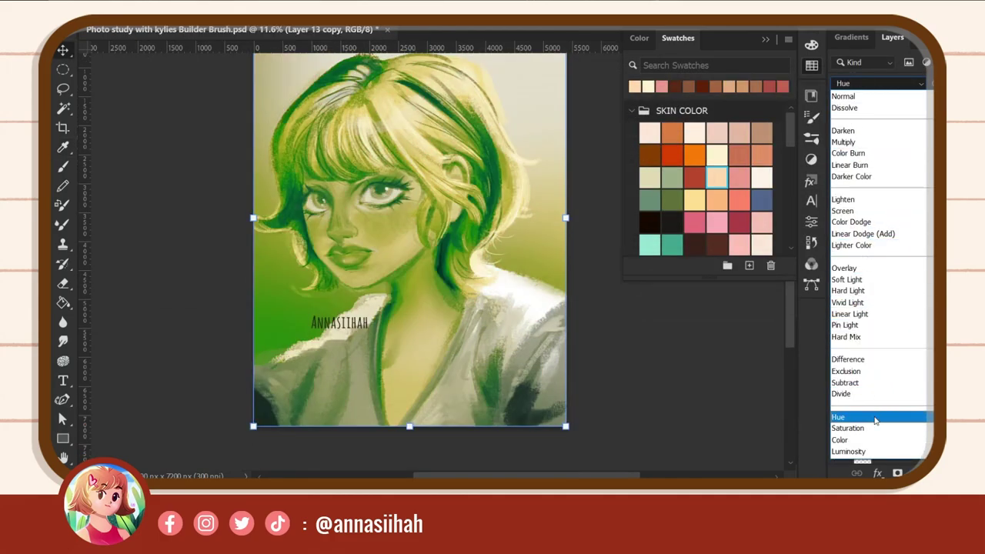
{"action": "key", "text": "Escape"}
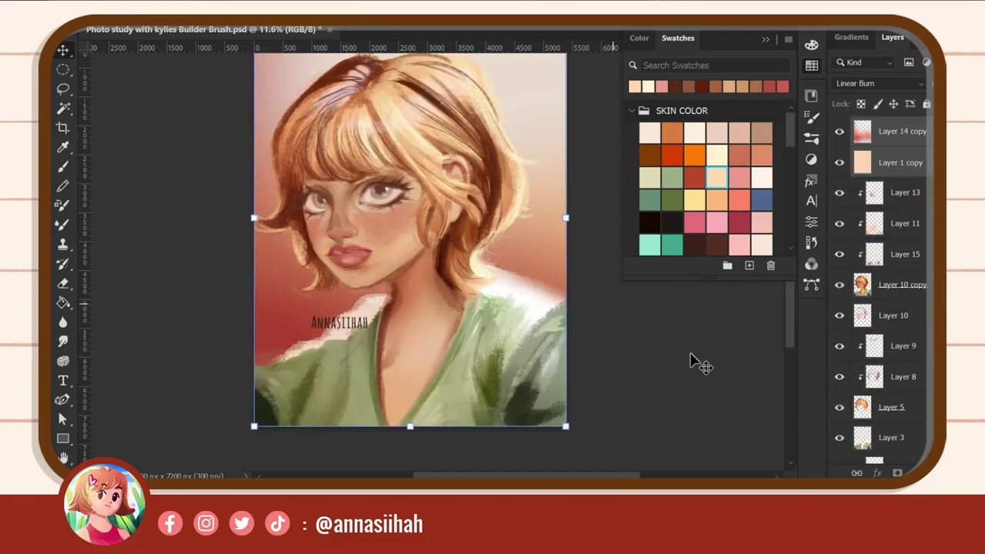
- Restore the merged portrait copy above Layer 13 and save the artwork under the name Photo study with kylies Builder Brush
{"action": "scroll", "coordinate": [643, 347], "scroll_direction": "up", "scroll_amount": 2}
{"action": "scroll", "coordinate": [408, 230], "scroll_direction": "down", "scroll_amount": 3}
{"action": "scroll", "coordinate": [396, 223], "scroll_direction": "up", "scroll_amount": 1}
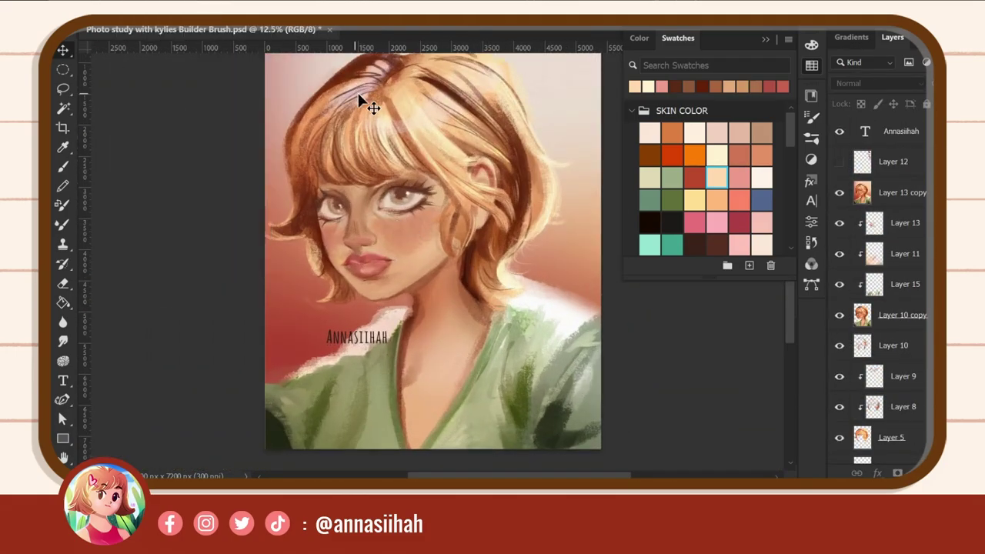
{"action": "left_click", "coordinate": [254, 17]}
{"action": "left_click", "coordinate": [474, 316]}
{"action": "left_click", "coordinate": [394, 416]}
{"action": "left_click", "coordinate": [395, 416]}
{"action": "left_click", "coordinate": [714, 67]}
{"action": "key", "text": "Return"}
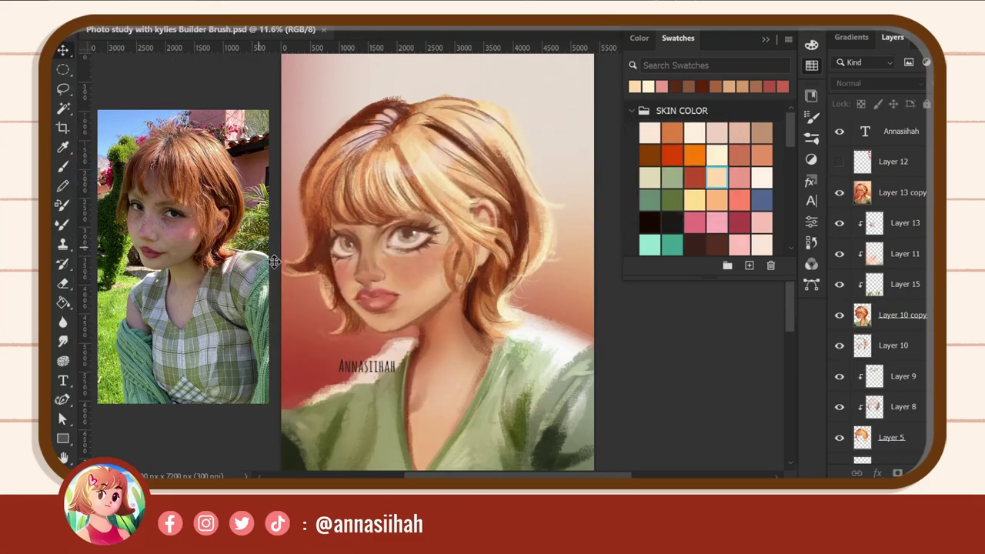
{"action": "key", "text": "ctrl+shift+s"}
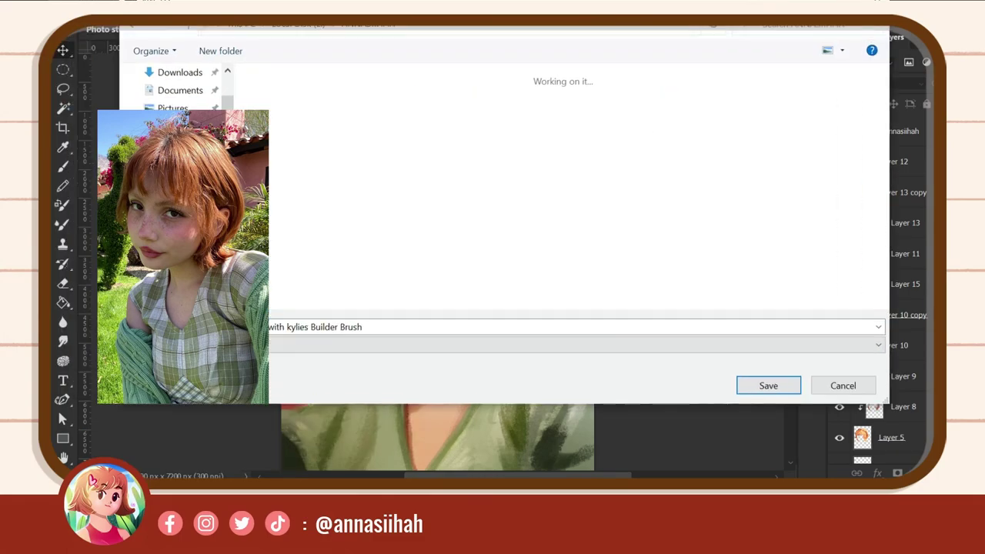
{"action": "left_click", "coordinate": [782, 388]}
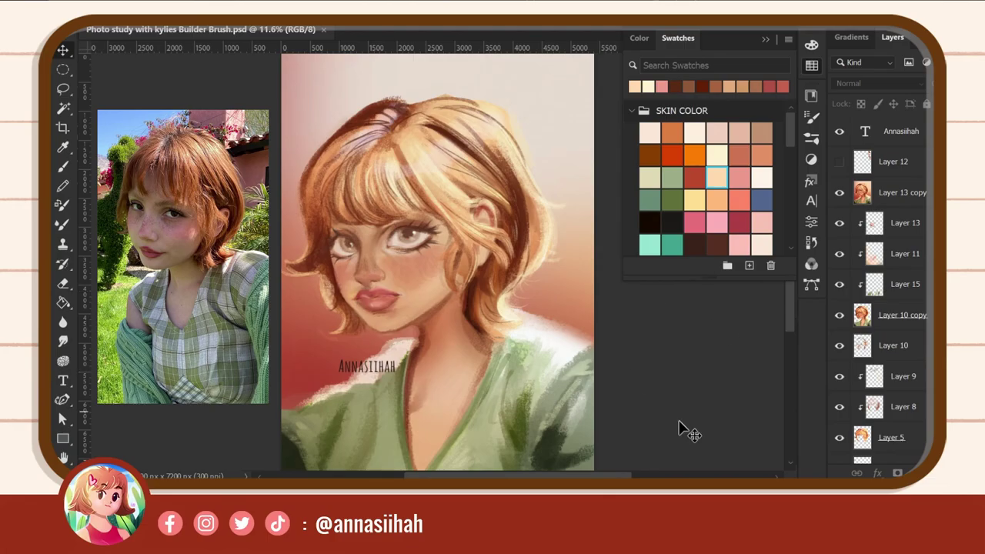